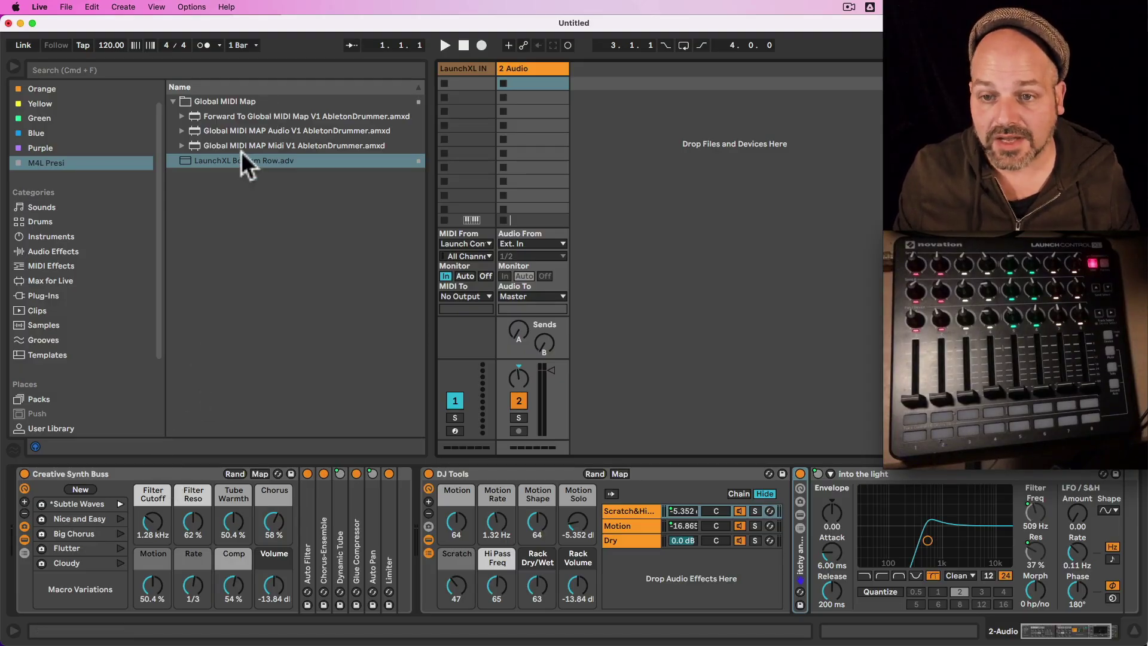
Insert the LaunchXL Bottom Row preset into the Creative Synth Buss rack and reduce the rack's visible macros to six
{"action": "left_click_drag", "start_coordinate": [236, 160], "coordinate": [306, 509]}
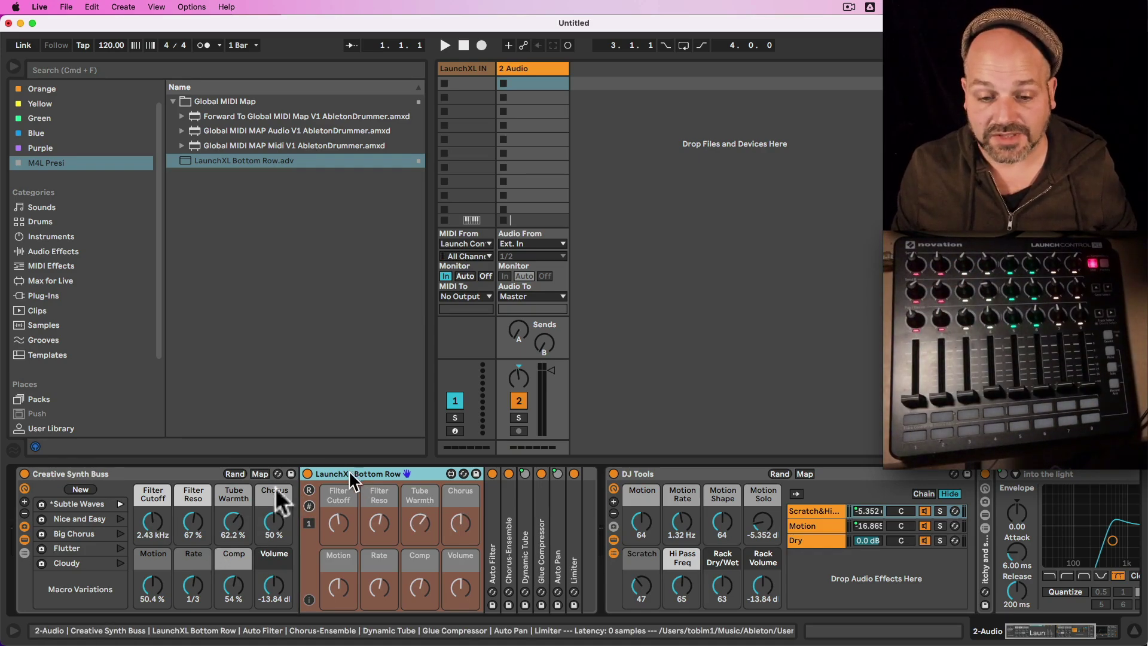
{"action": "left_click", "coordinate": [24, 503]}
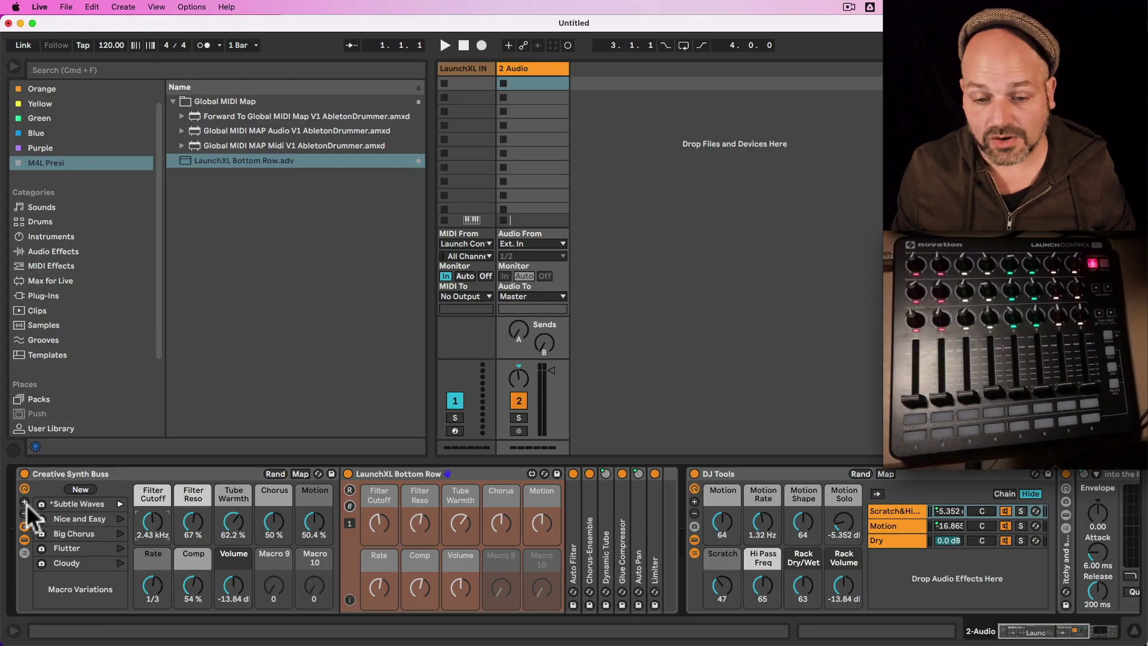
{"action": "left_click", "coordinate": [24, 513]}
{"action": "left_click", "coordinate": [24, 513]}
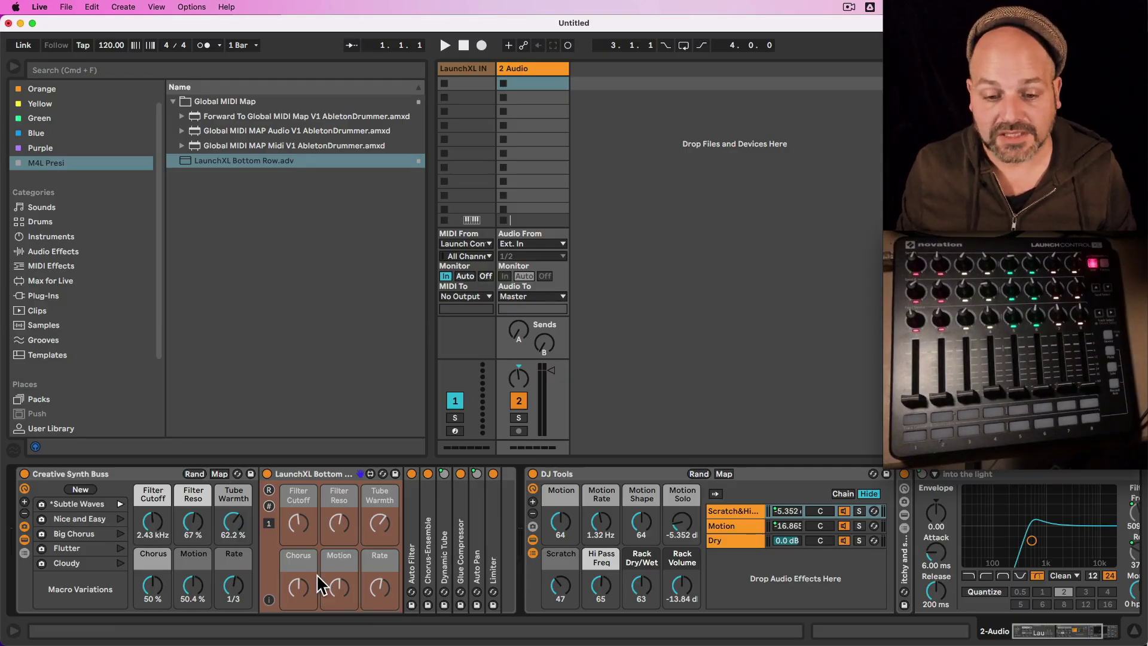
Raise the Creative Synth Buss rack's visible macros to ten and return them to six
{"action": "left_click", "coordinate": [25, 502]}
{"action": "left_click", "coordinate": [25, 502]}
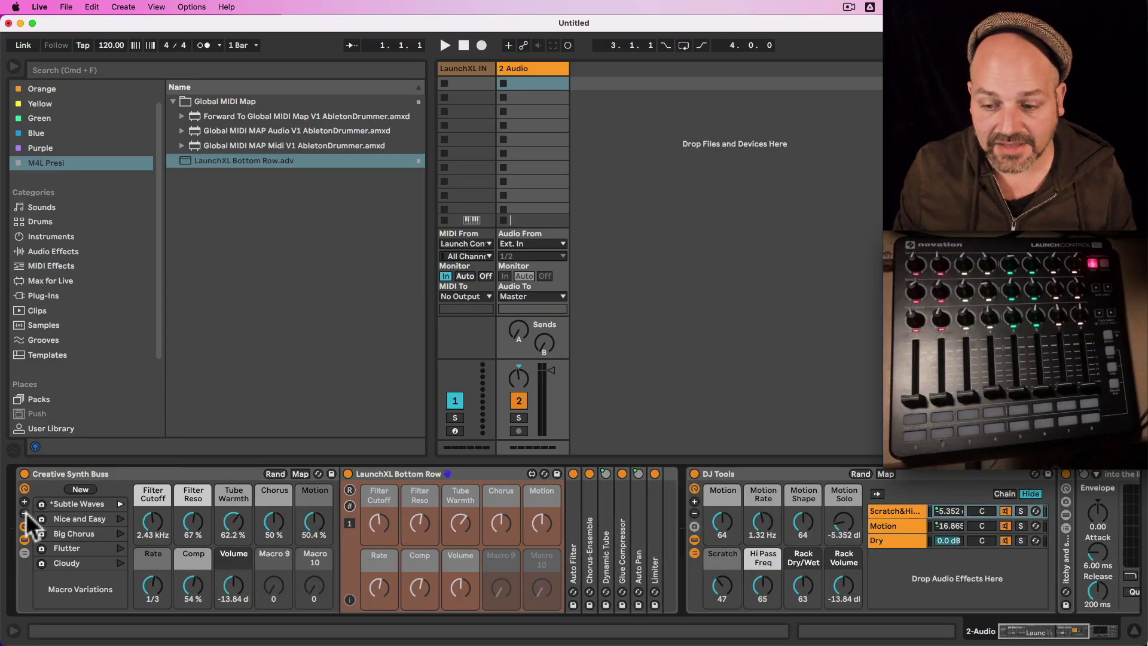
{"action": "left_click", "coordinate": [25, 513]}
{"action": "left_click", "coordinate": [25, 514]}
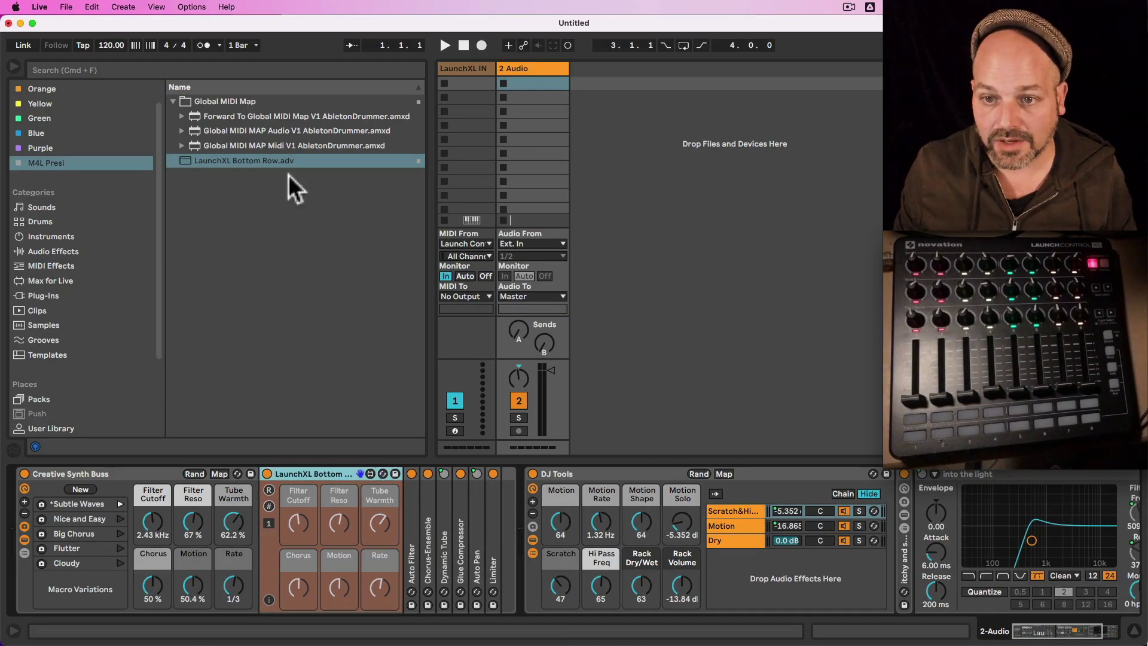
Insert the LaunchXL Bottom Row preset into the DJ Tools rack, ahead of its chain devices
{"action": "left_click_drag", "start_coordinate": [262, 166], "coordinate": [904, 514]}
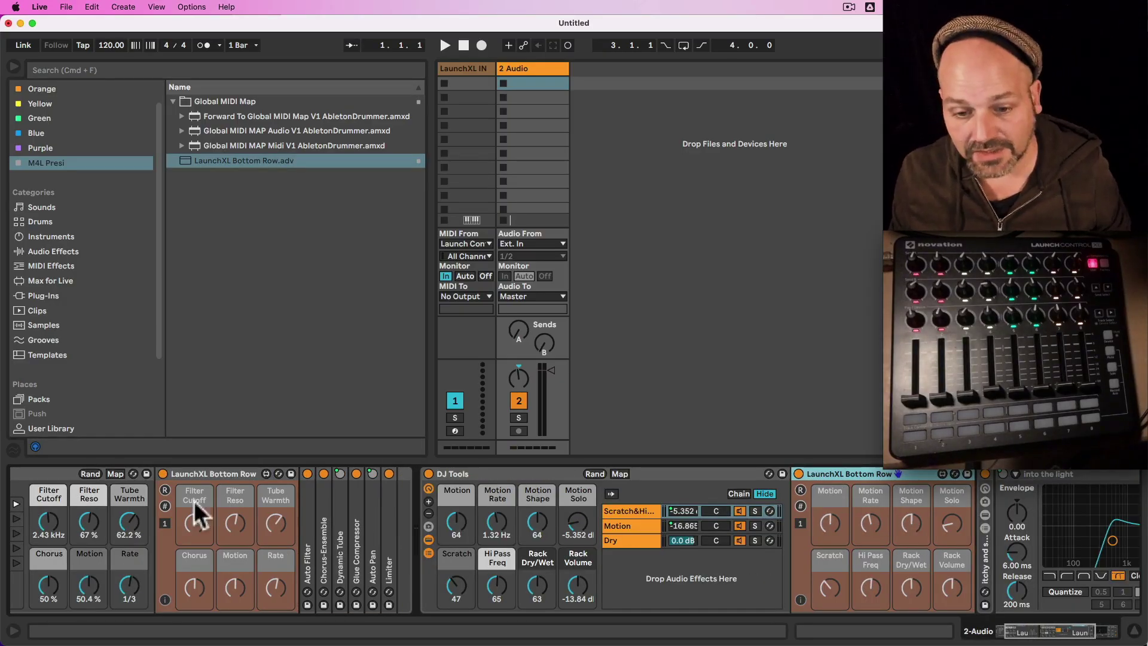
{"action": "scroll", "coordinate": [881, 599], "scroll_direction": "right", "scroll_amount": 5}
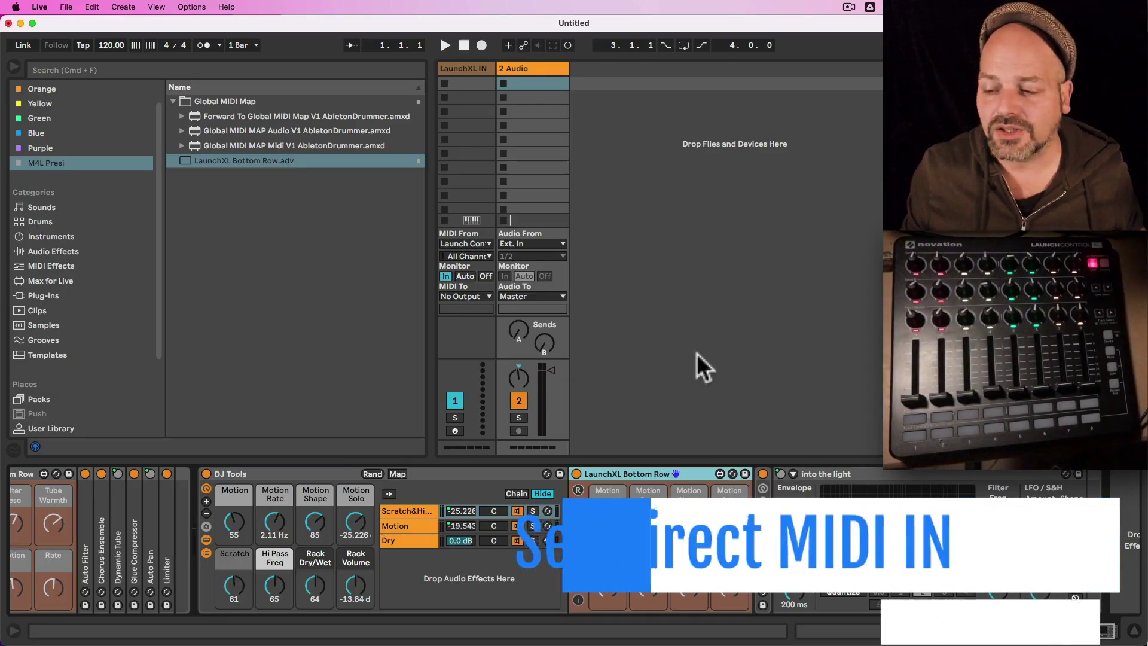
Examine the Track and Remote settings of the Launch Control XL ports in the MIDI preferences
{"action": "key", "text": "super+comma"}
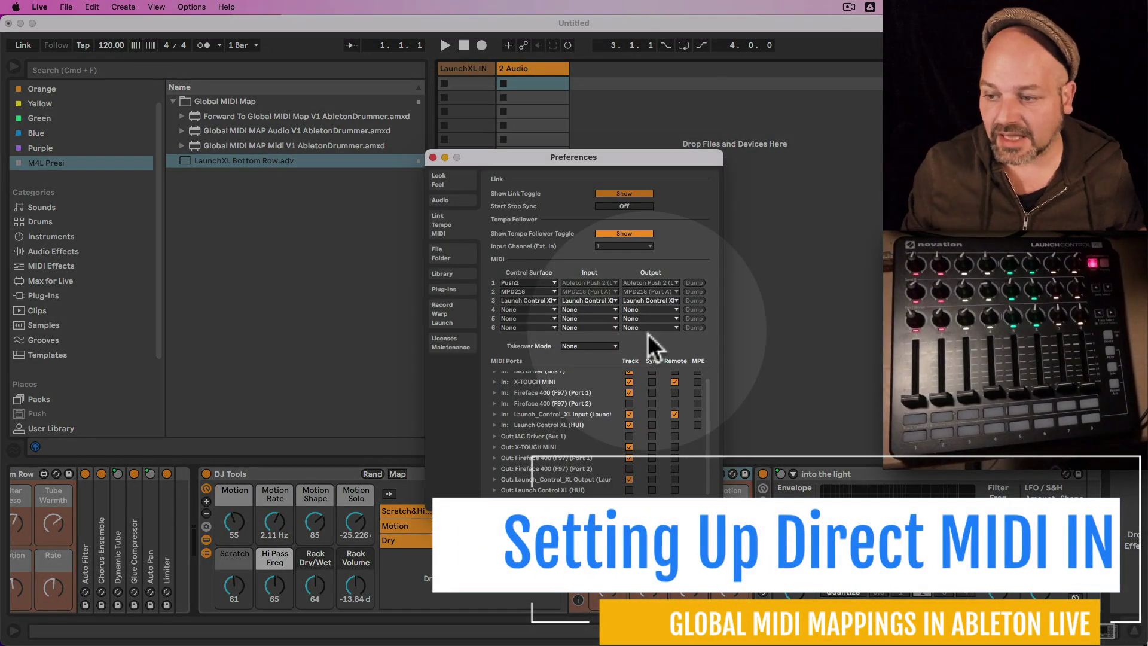
{"action": "left_click_drag", "start_coordinate": [554, 163], "coordinate": [567, 123]}
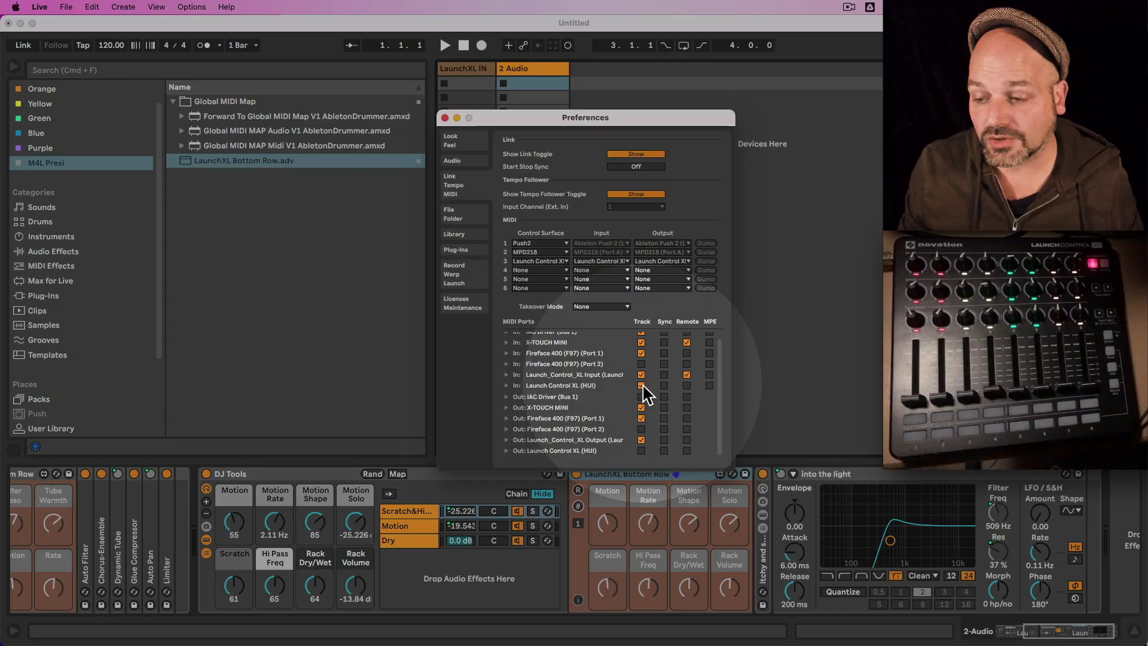
{"action": "left_click_drag", "start_coordinate": [511, 118], "coordinate": [740, 122]}
Examine the LaunchXL IN track's MIDI input sources and set its monitoring to In
{"action": "left_click", "coordinate": [472, 70]}
{"action": "left_click", "coordinate": [470, 68]}
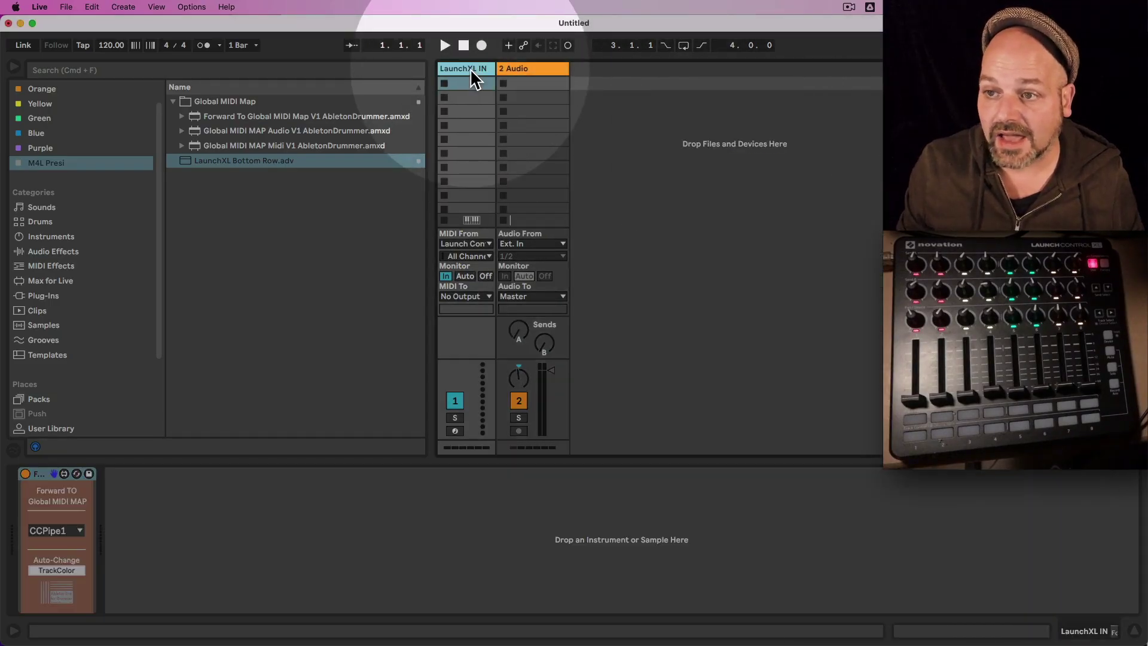
{"action": "left_click_drag", "start_coordinate": [496, 69], "coordinate": [541, 92]}
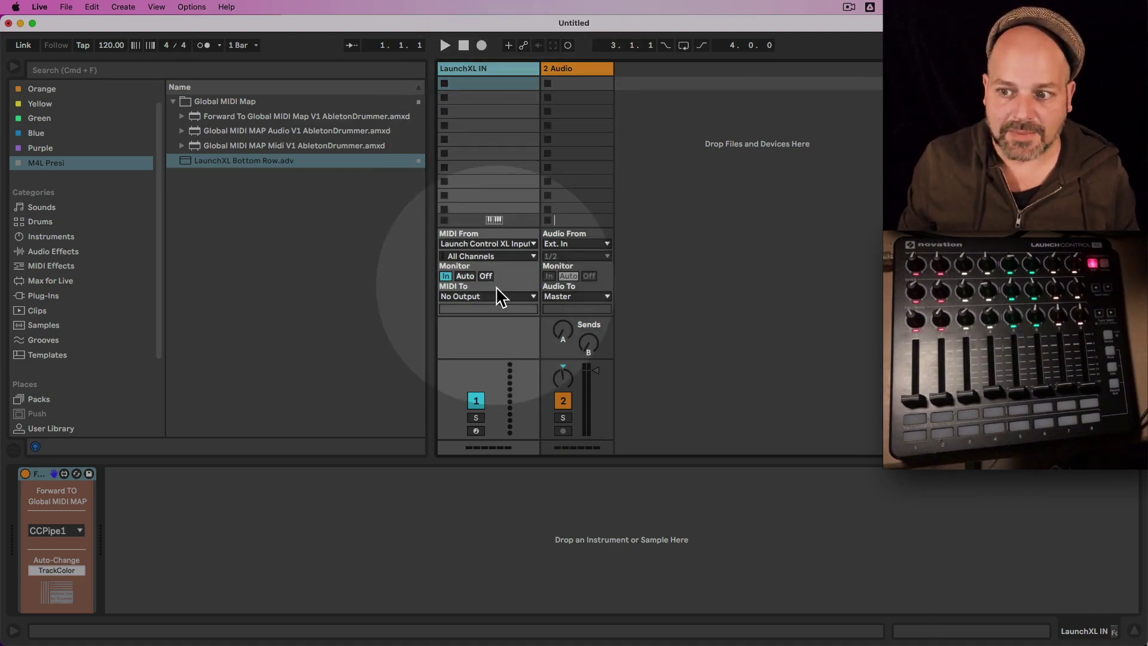
{"action": "left_click", "coordinate": [498, 244]}
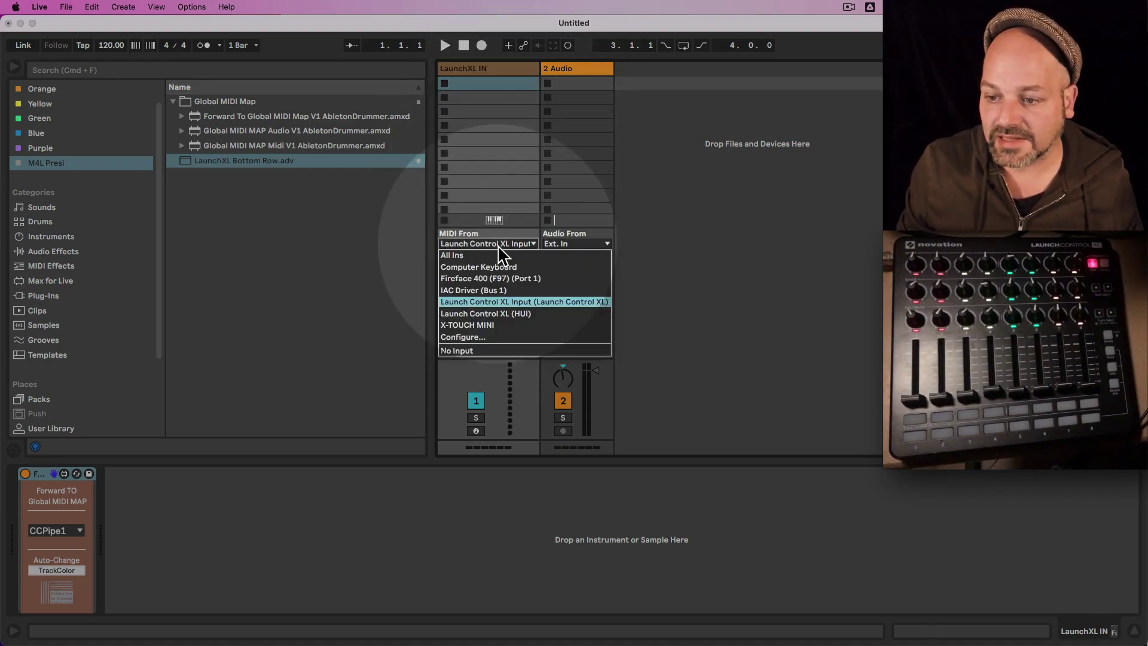
{"action": "left_click", "coordinate": [497, 245]}
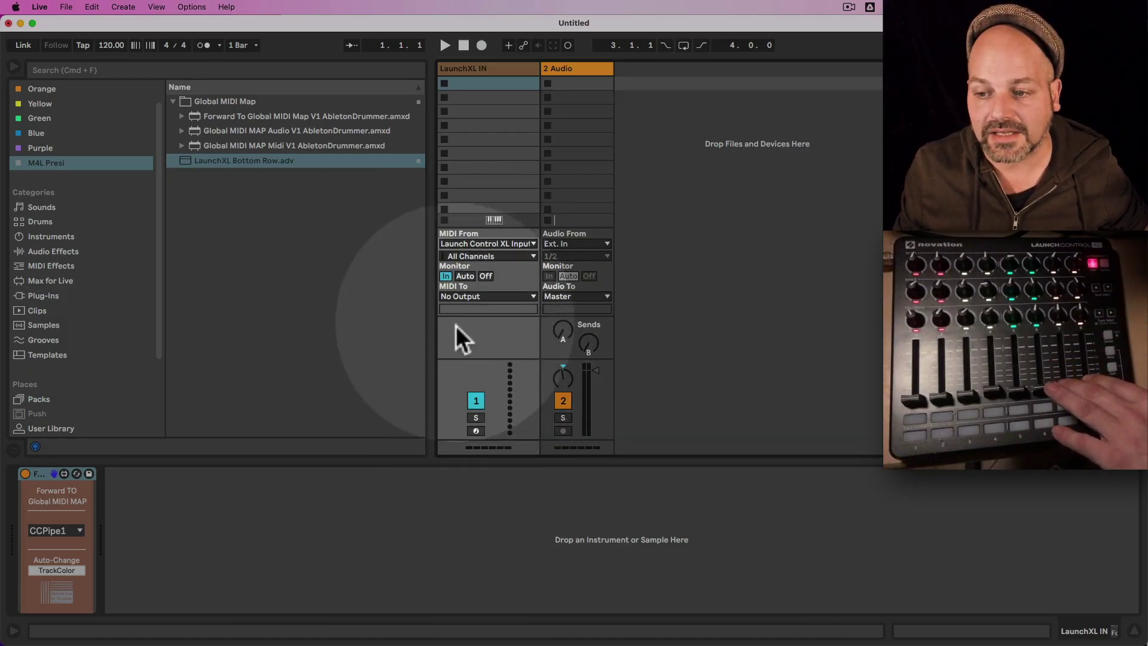
{"action": "left_click", "coordinate": [466, 276]}
{"action": "left_click", "coordinate": [448, 277]}
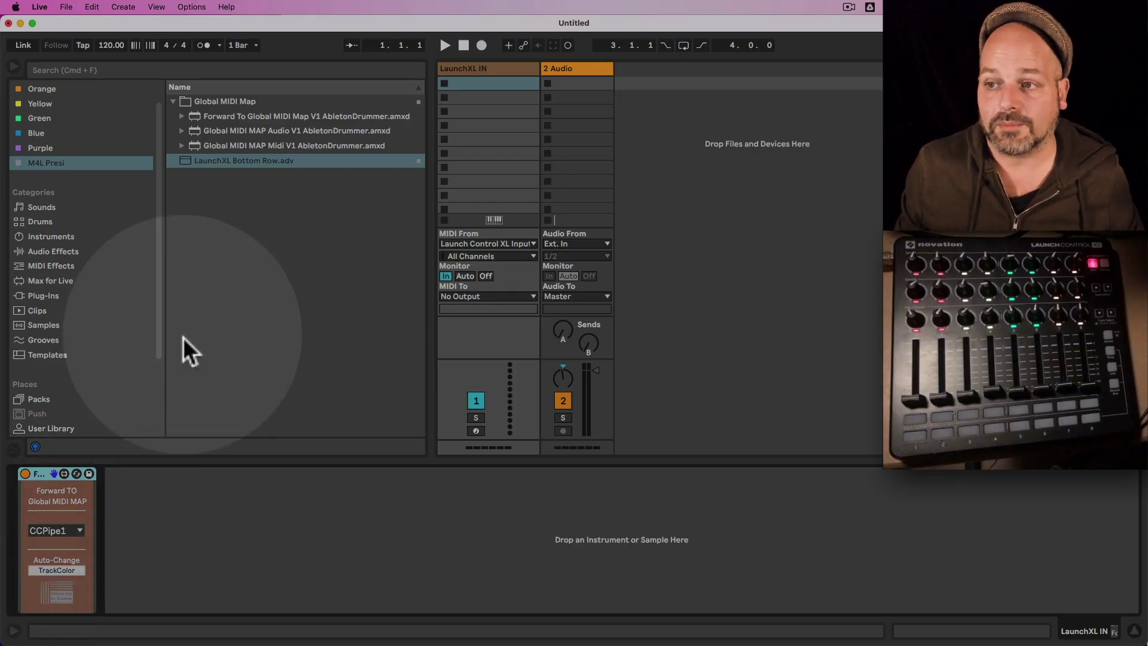
Narrow the LaunchXL IN track and insert a new MIDI track after 2 Audio
{"action": "left_click_drag", "start_coordinate": [551, 84], "coordinate": [482, 79]}
{"action": "left_click", "coordinate": [507, 69]}
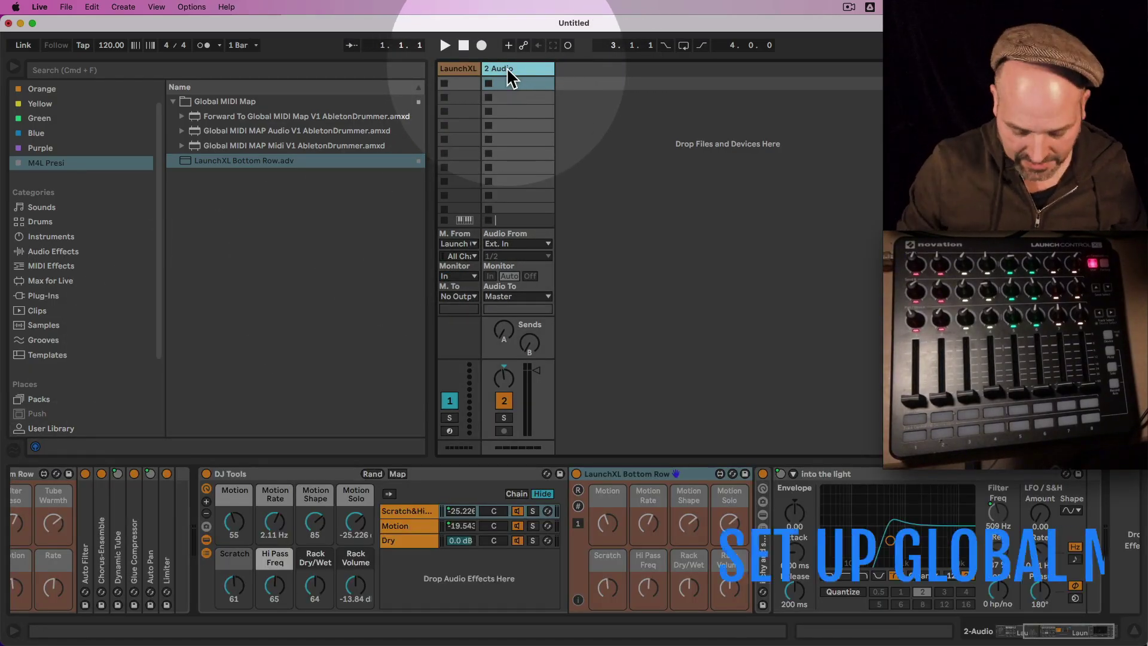
{"action": "key", "text": "super+shift+t"}
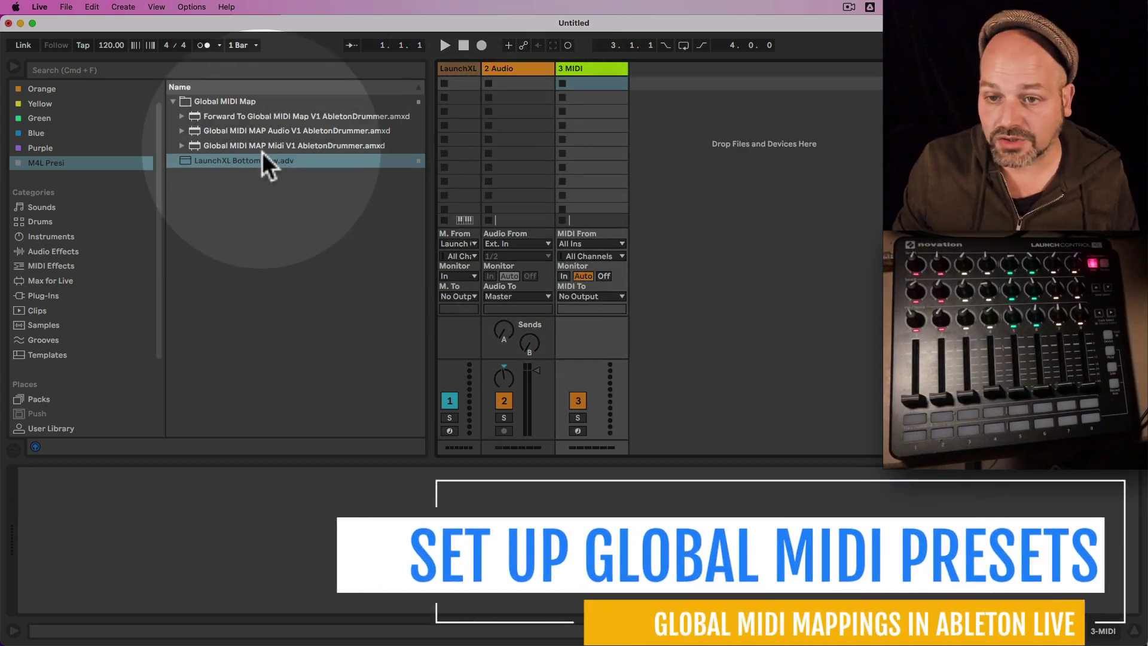
Load the Global MIDI MAP Midi V1 AbletonDrummer device onto the 3 MIDI track and group it into a rack
{"action": "left_click", "coordinate": [299, 146]}
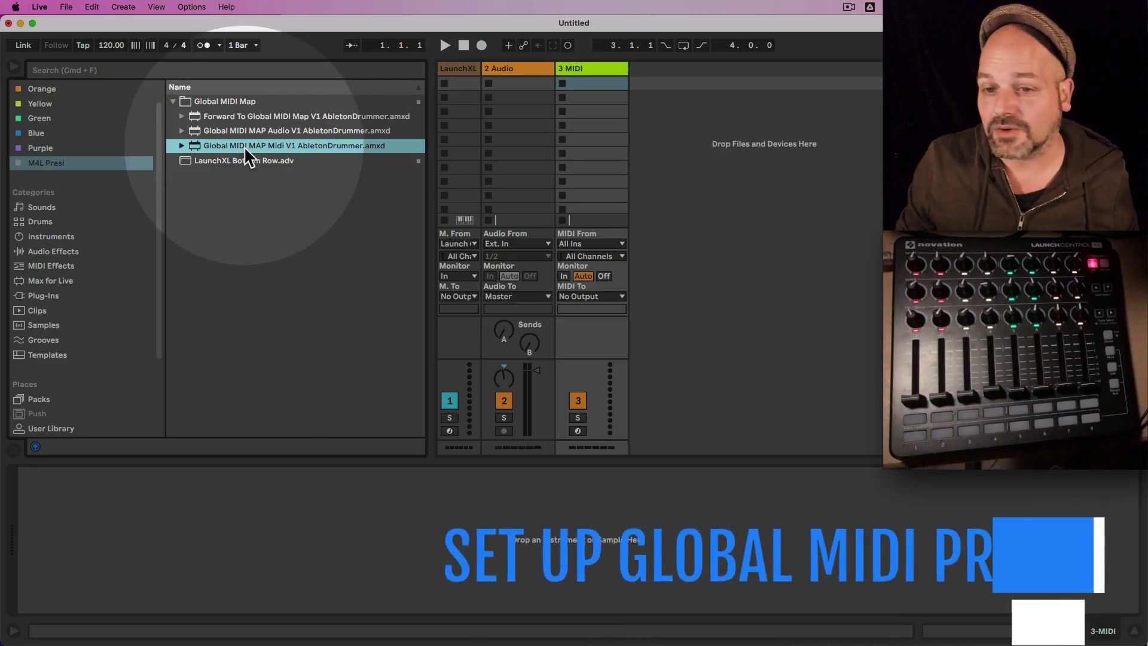
{"action": "left_click", "coordinate": [267, 131]}
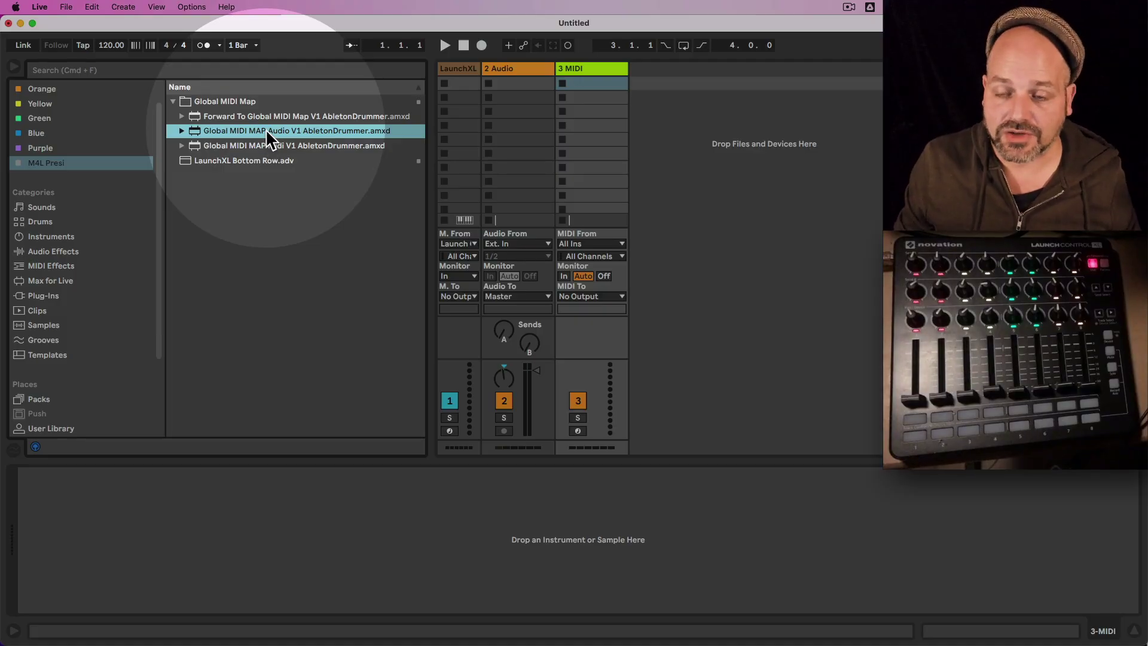
{"action": "left_click", "coordinate": [257, 147]}
{"action": "left_click_drag", "start_coordinate": [242, 147], "coordinate": [595, 147]}
{"action": "left_click", "coordinate": [263, 476]}
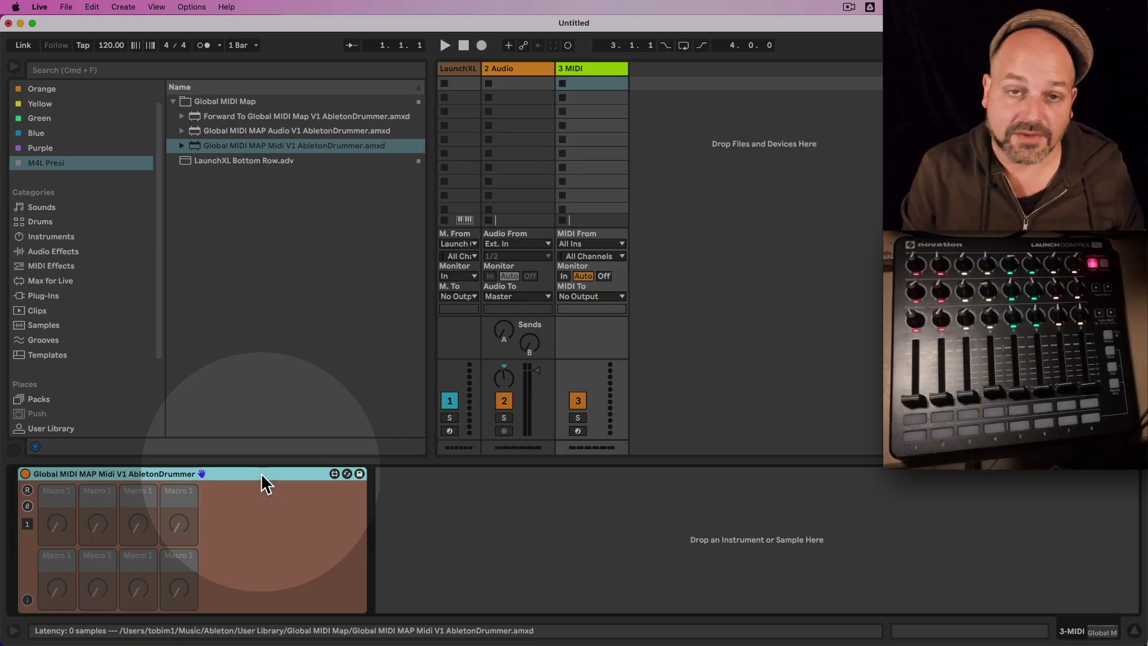
{"action": "key", "text": "super+g"}
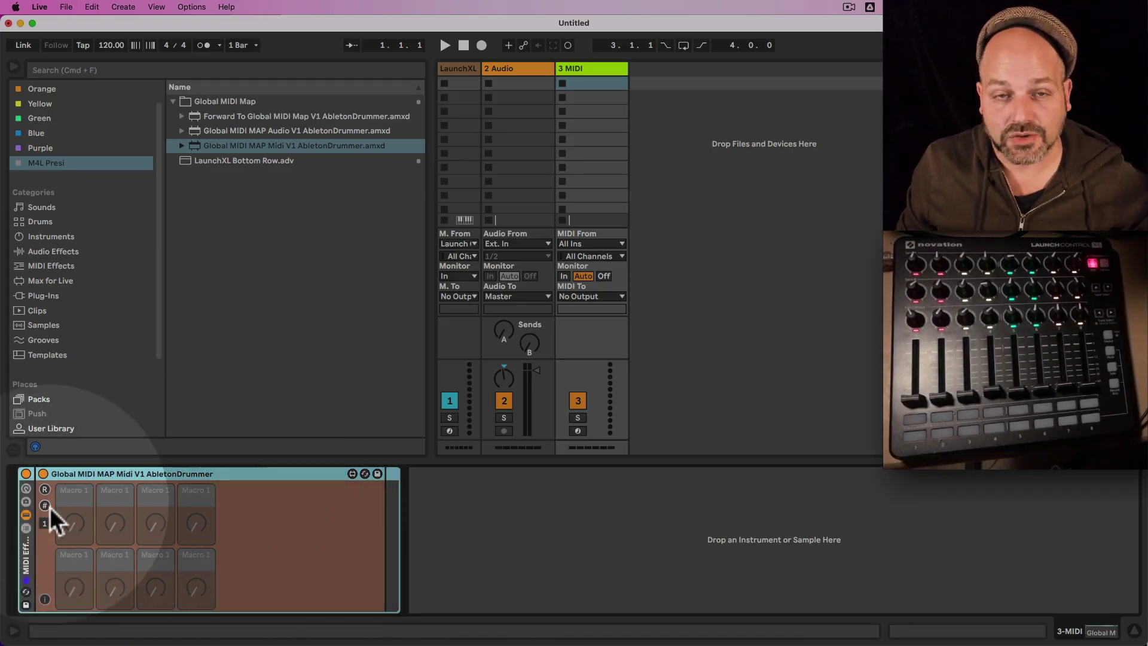
Reveal the MIDI Effect Rack's macro controls and extend them to 16 macros
{"action": "double_click", "coordinate": [27, 563]}
{"action": "double_click", "coordinate": [28, 563]}
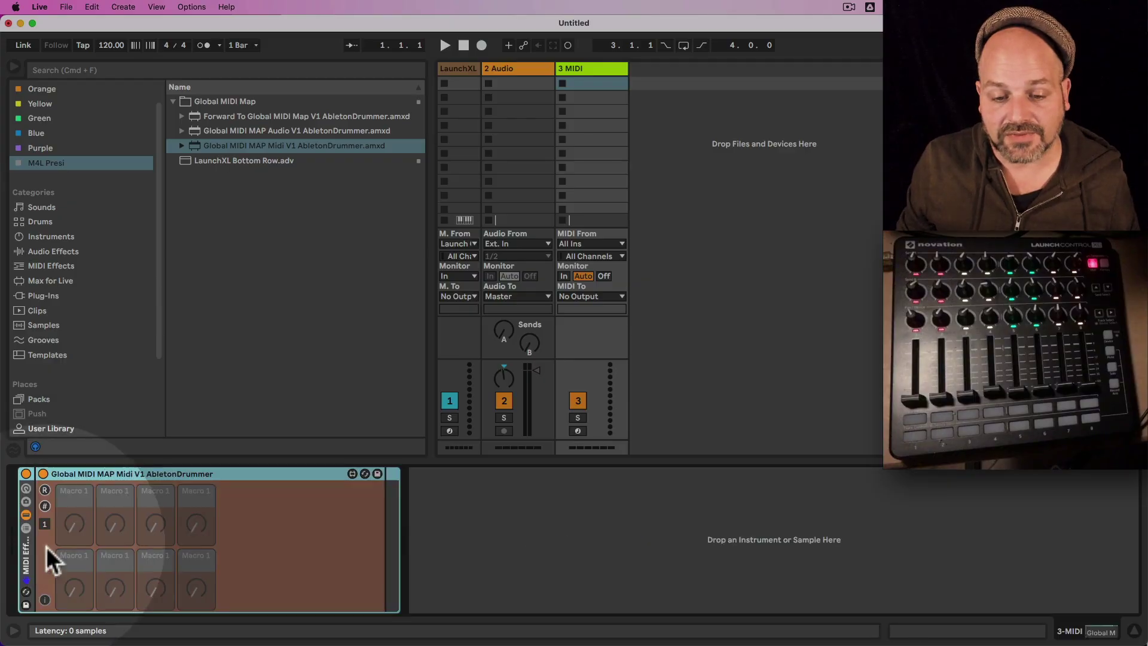
{"action": "left_click", "coordinate": [45, 506]}
{"action": "left_click", "coordinate": [45, 508]}
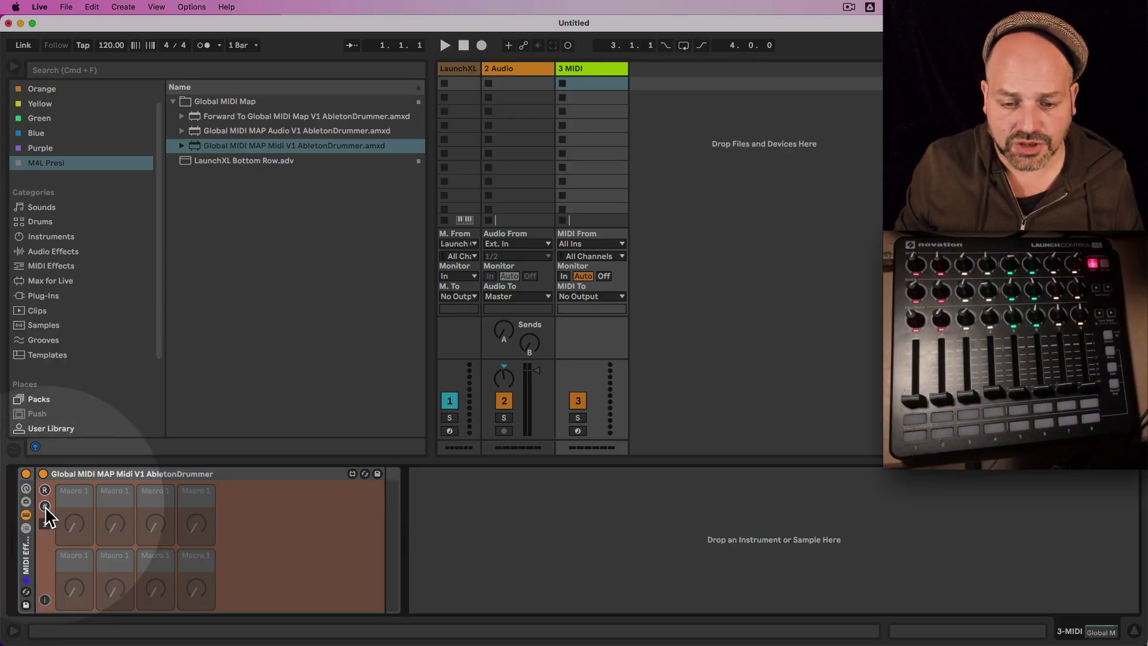
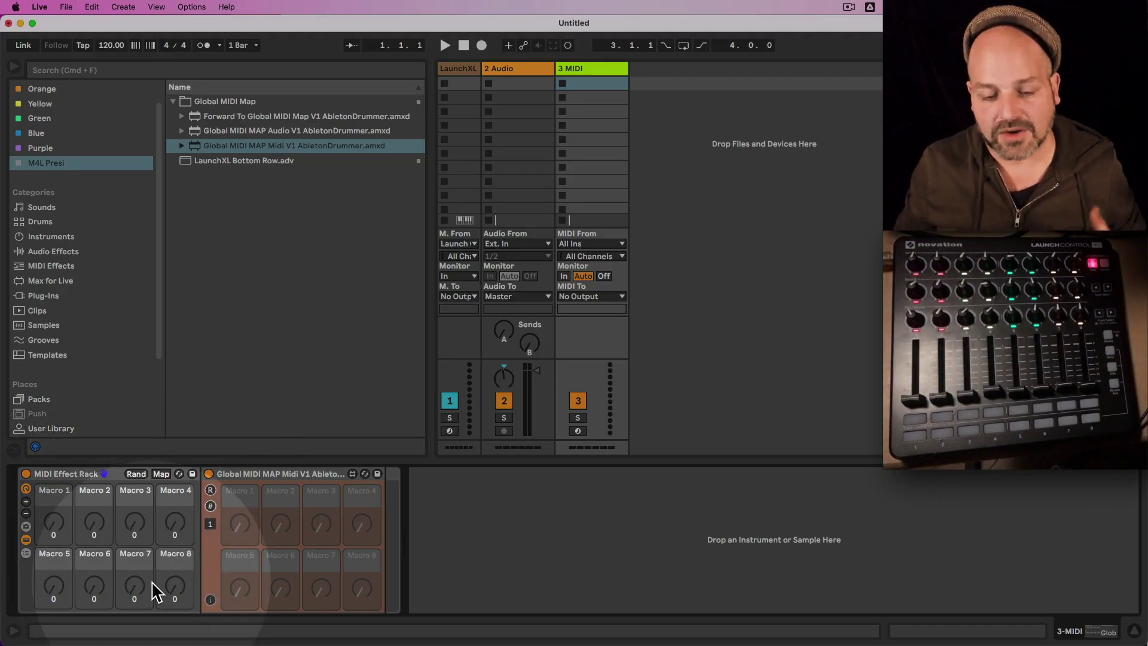
{"action": "left_click", "coordinate": [27, 502]}
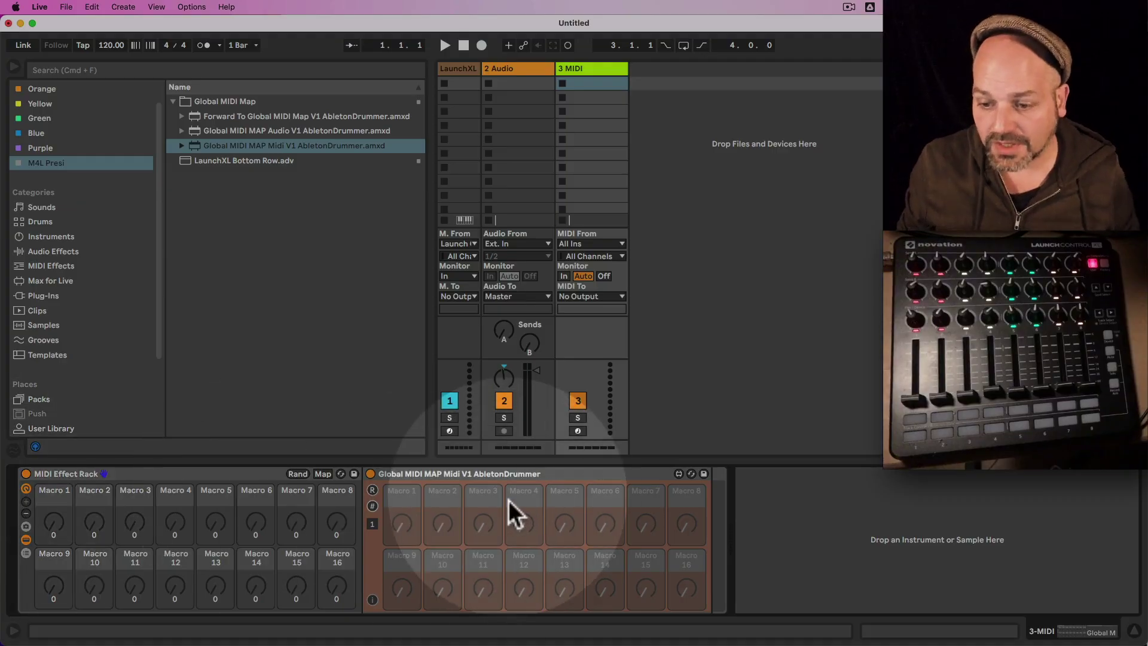
Select the Global MIDI MAP Midi device inside the rack and show its CC number assignments
{"action": "left_click", "coordinate": [497, 476]}
{"action": "left_click", "coordinate": [253, 474]}
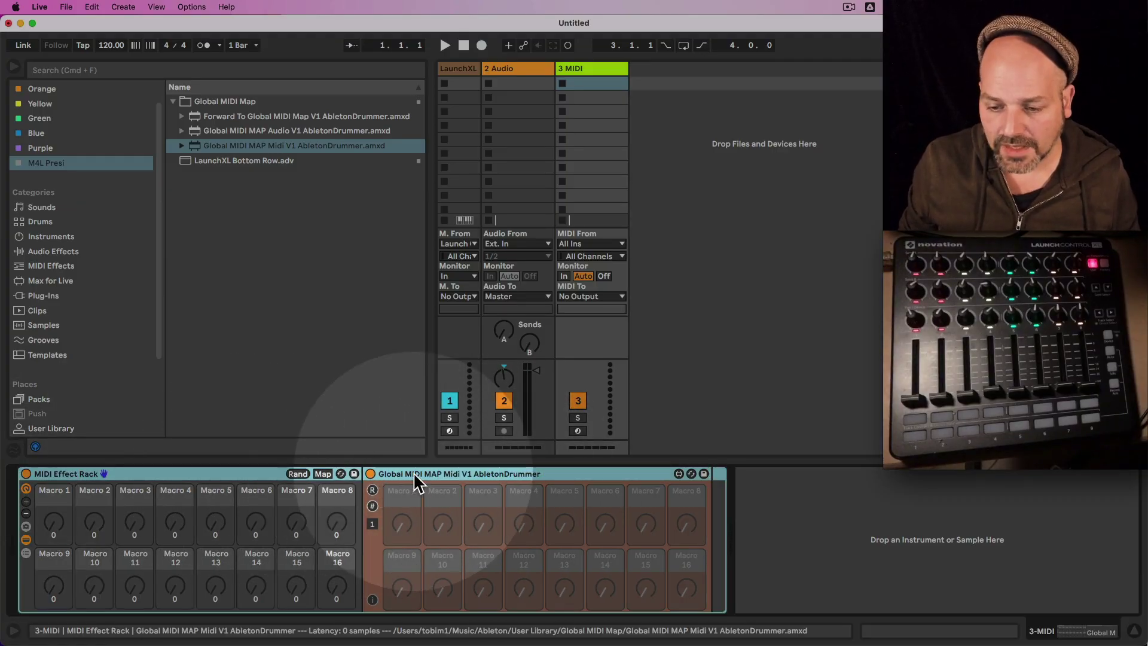
{"action": "left_click", "coordinate": [373, 506]}
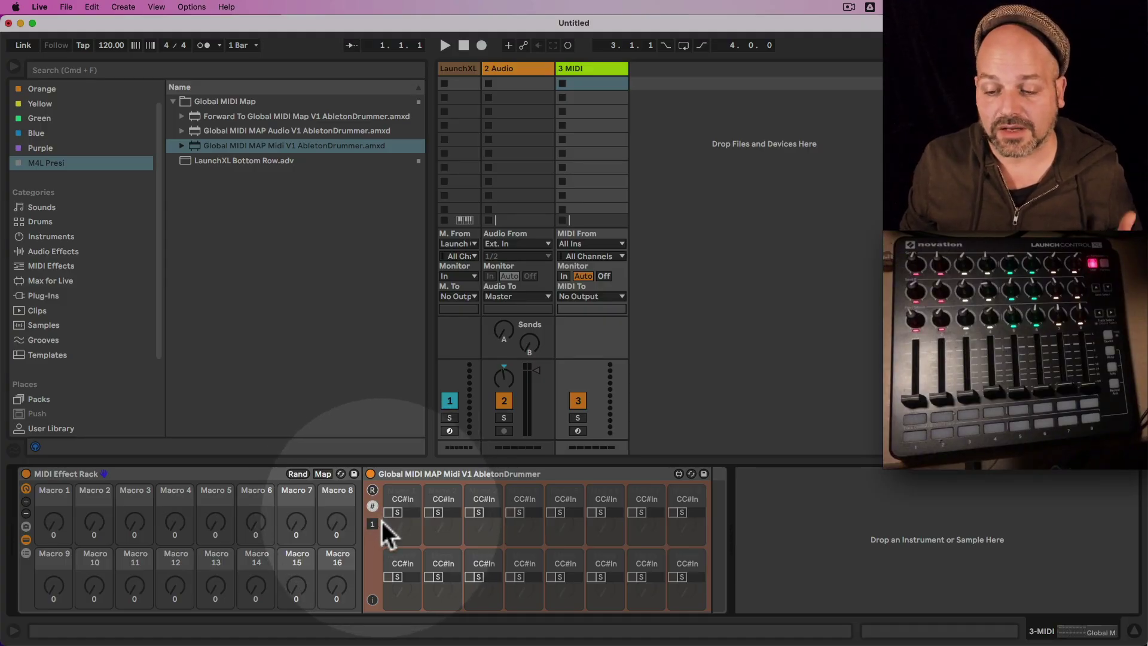
Compare the CCPipe selection of the LaunchXL IN forwarding device with the pipe number of the mapping device on 3 MIDI
{"action": "left_click", "coordinate": [468, 72]}
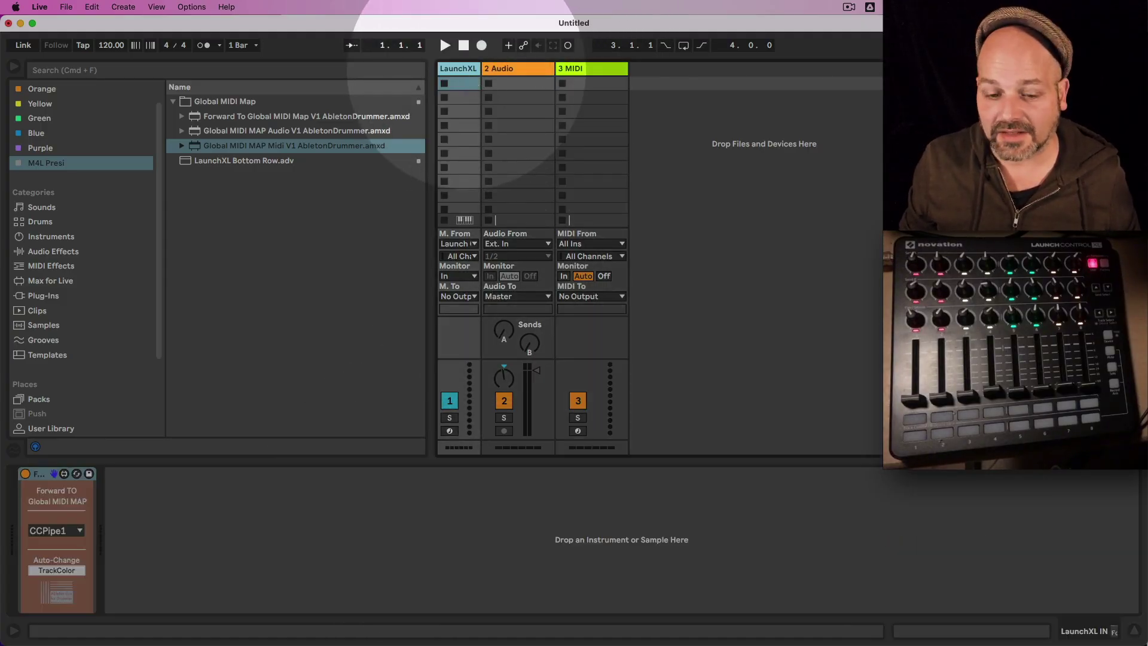
{"action": "left_click", "coordinate": [77, 531]}
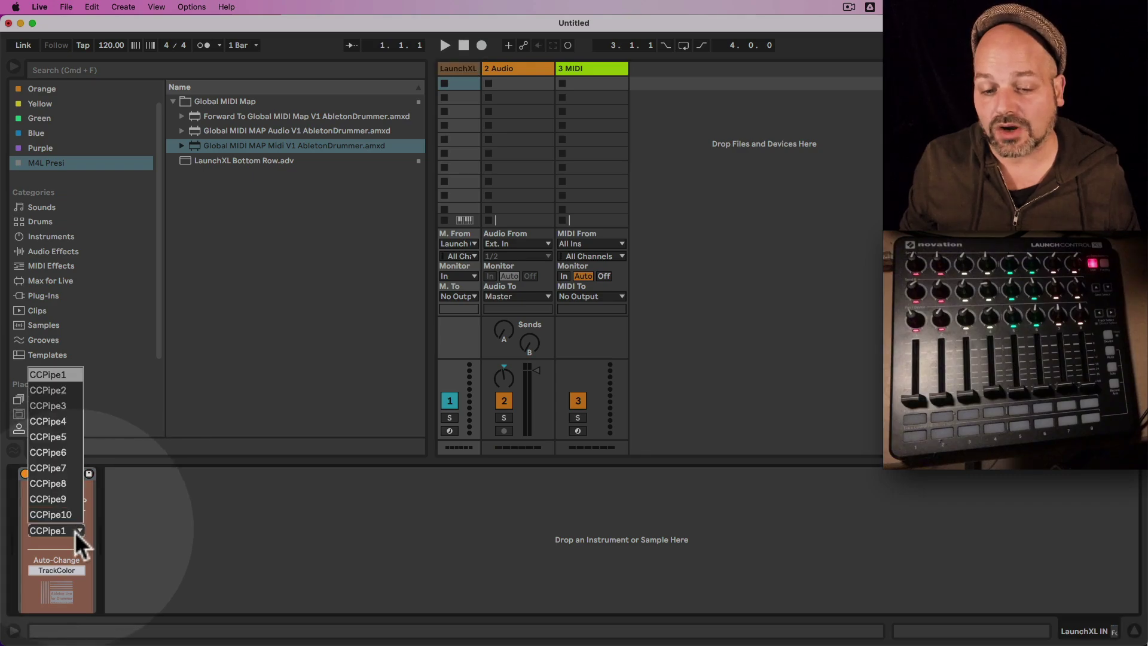
{"action": "left_click", "coordinate": [74, 531]}
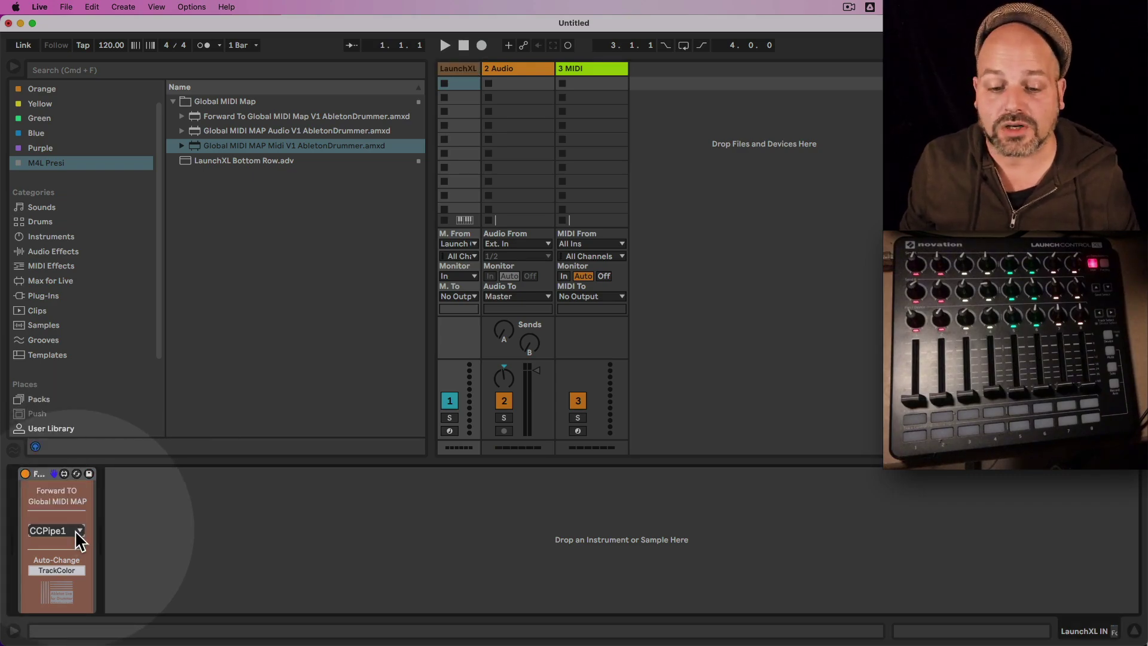
{"action": "left_click", "coordinate": [584, 68]}
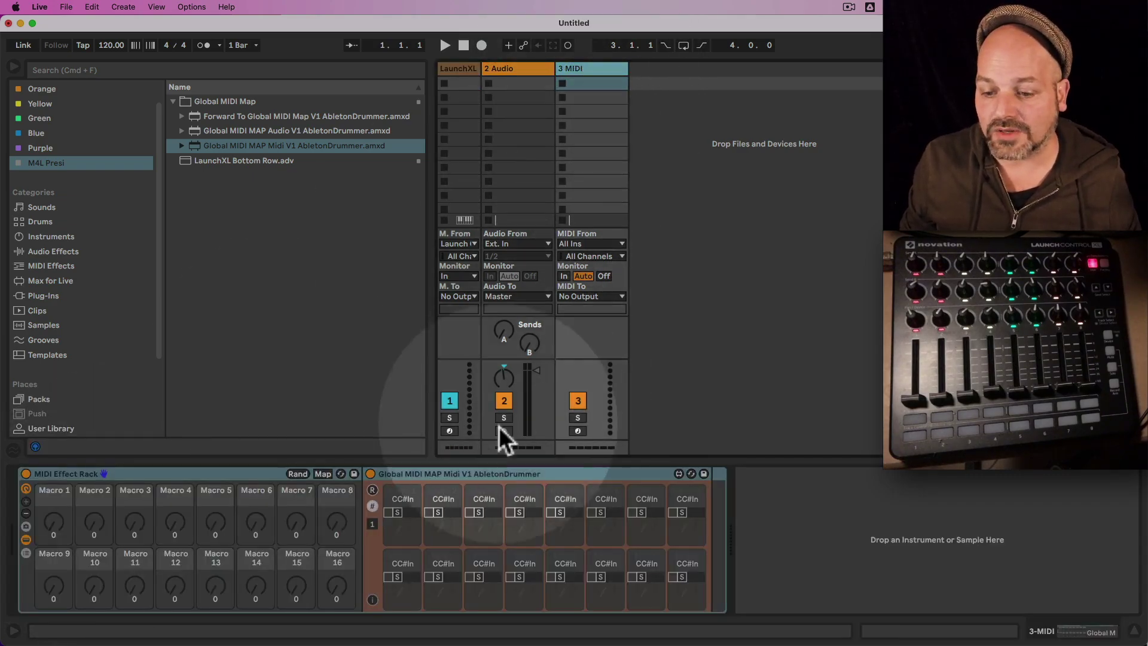
{"action": "left_click", "coordinate": [372, 525]}
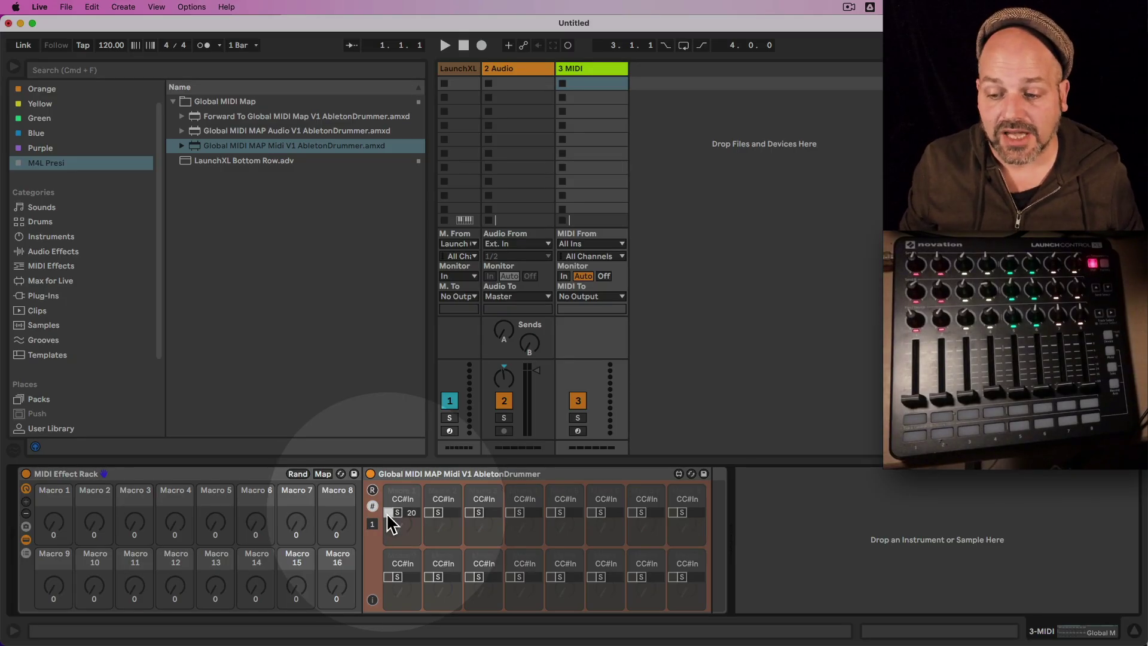
Assign CC numbers 29 and 30 to the first two upper-row slots of the Global MIDI MAP Midi device
{"action": "left_click", "coordinate": [398, 513]}
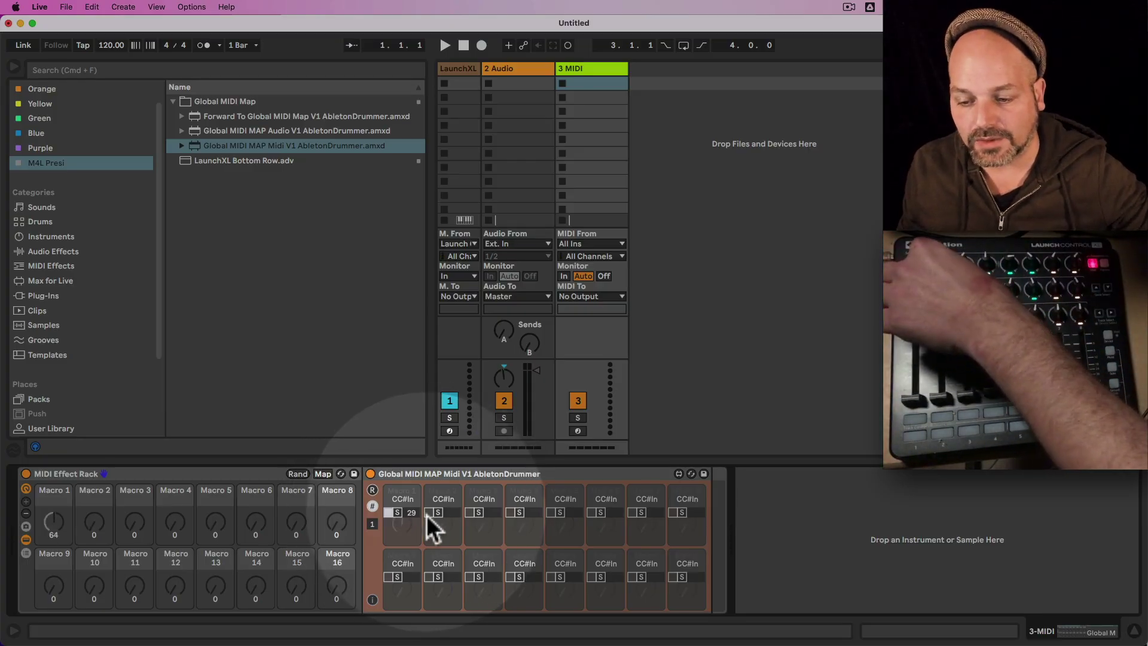
{"action": "left_click", "coordinate": [450, 513]}
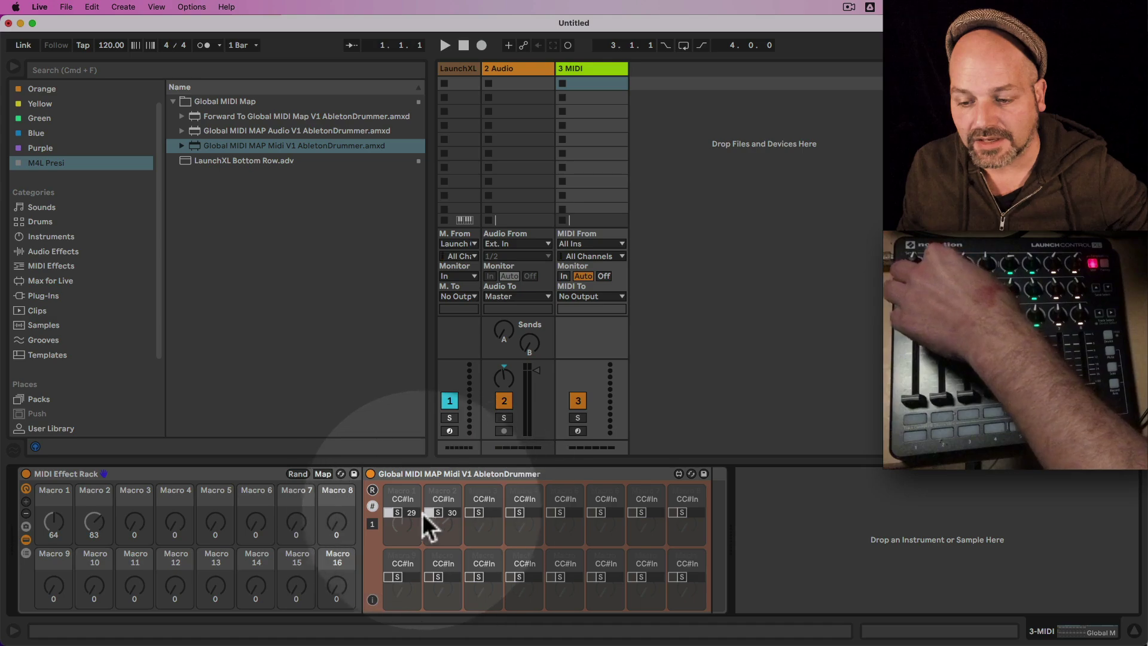
Activate the eight lower-row slots, Macro 9 to Macro 16, and teach them CC numbers 29 to 36 from the controller
{"action": "left_click", "coordinate": [394, 576]}
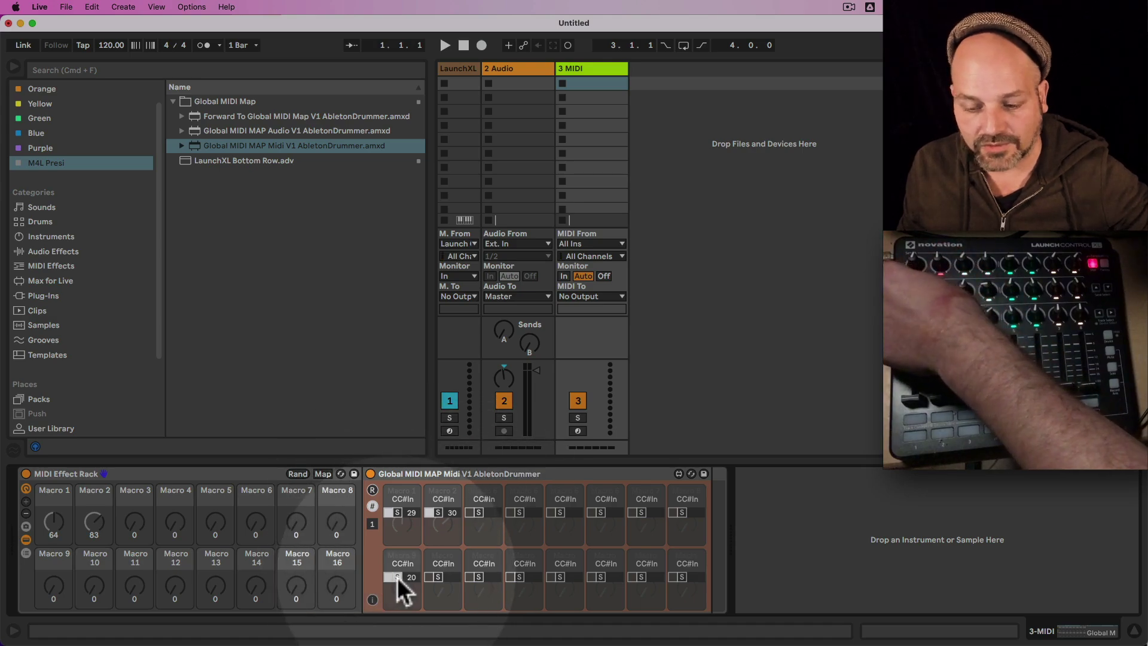
{"action": "left_click", "coordinate": [429, 576]}
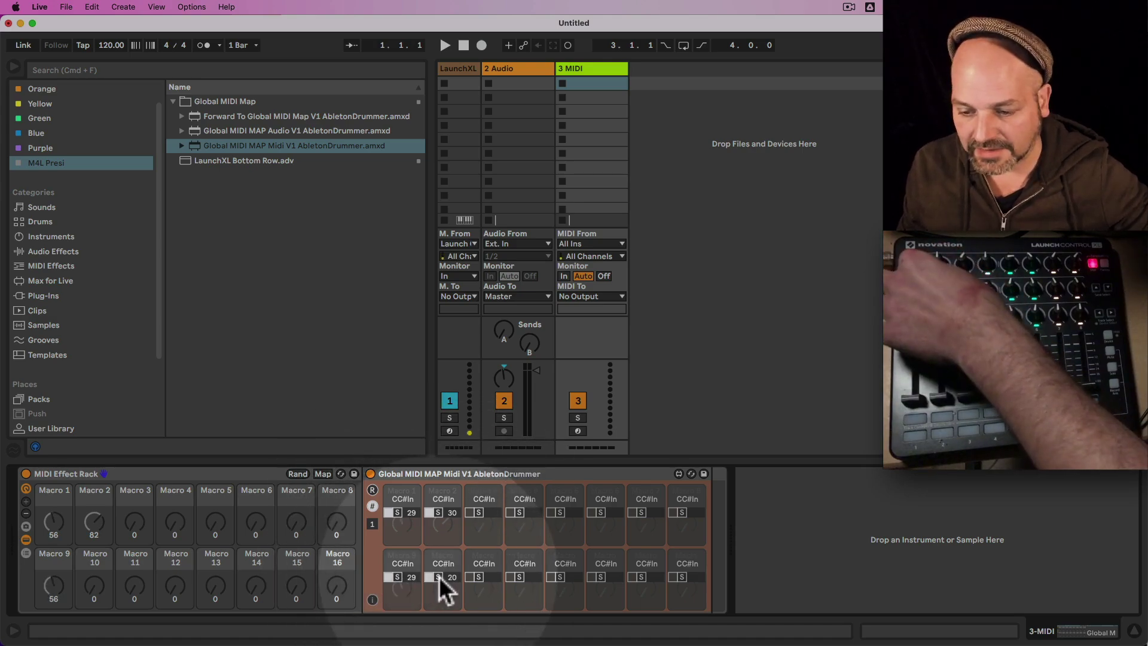
{"action": "left_click", "coordinate": [470, 576]}
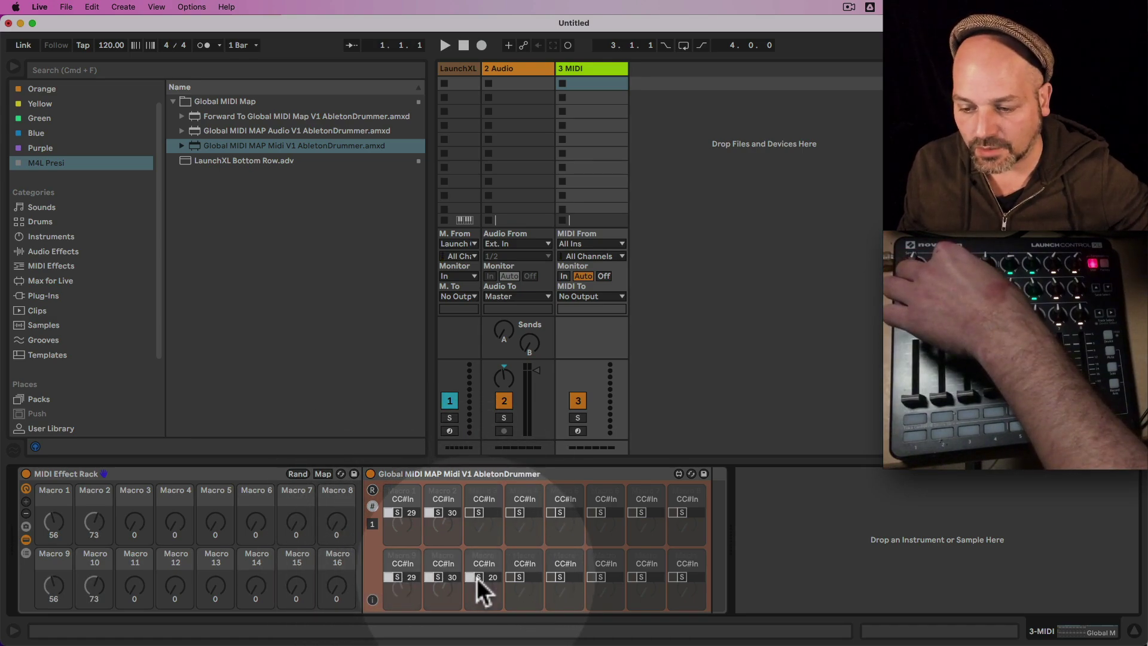
{"action": "left_click", "coordinate": [510, 577]}
{"action": "left_click", "coordinate": [551, 577]}
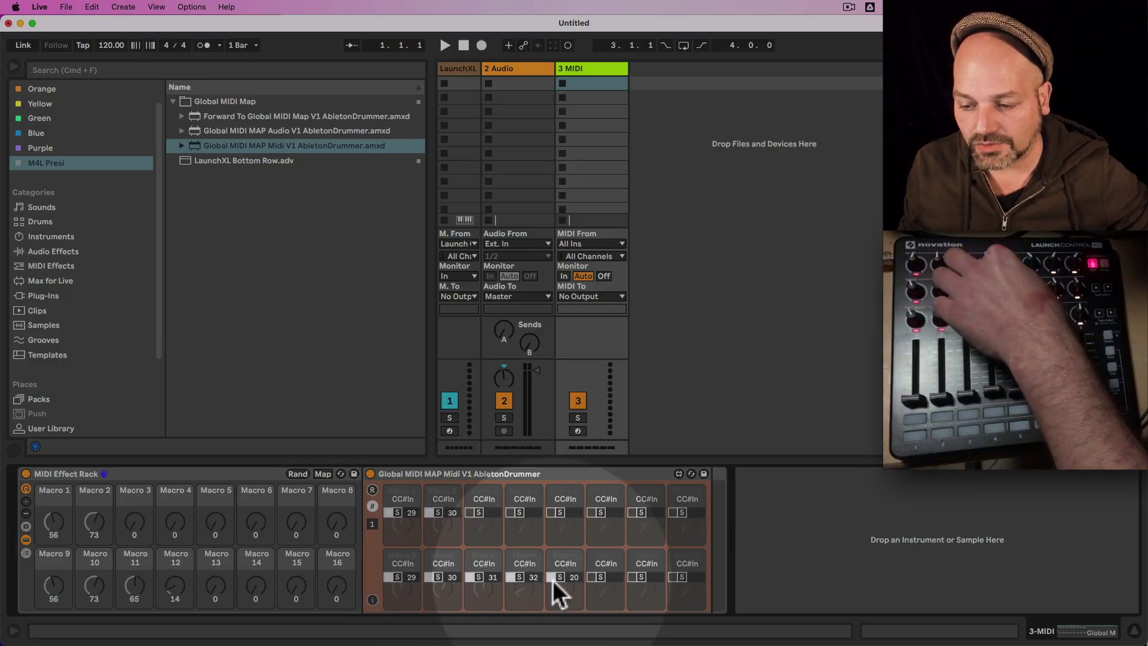
{"action": "left_click", "coordinate": [592, 577]}
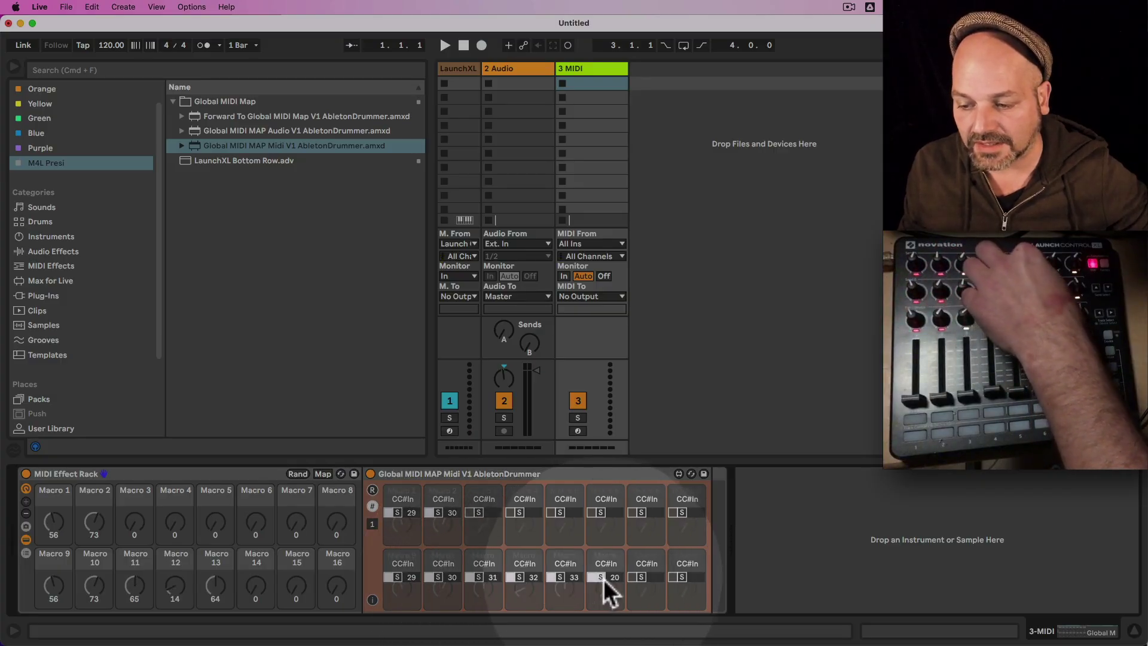
{"action": "left_click", "coordinate": [633, 576]}
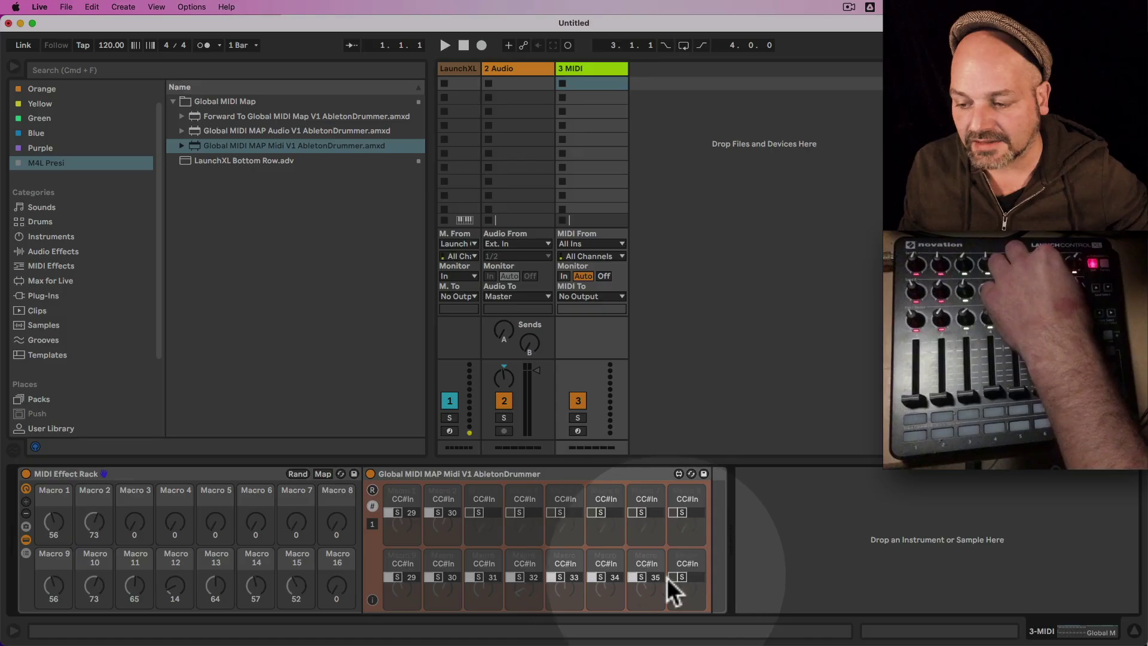
{"action": "left_click", "coordinate": [673, 577]}
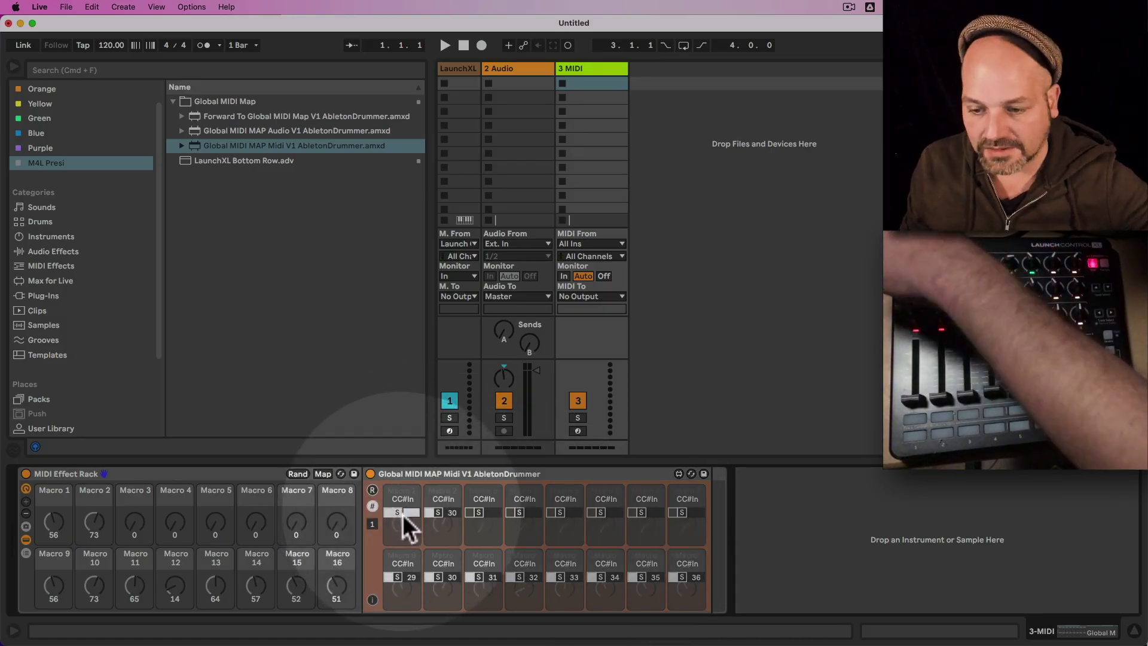
Teach the upper-row slots, Macro 1 to Macro 8, CC numbers 13 to 20 and return the device to its macro dial view
{"action": "left_click", "coordinate": [471, 513]}
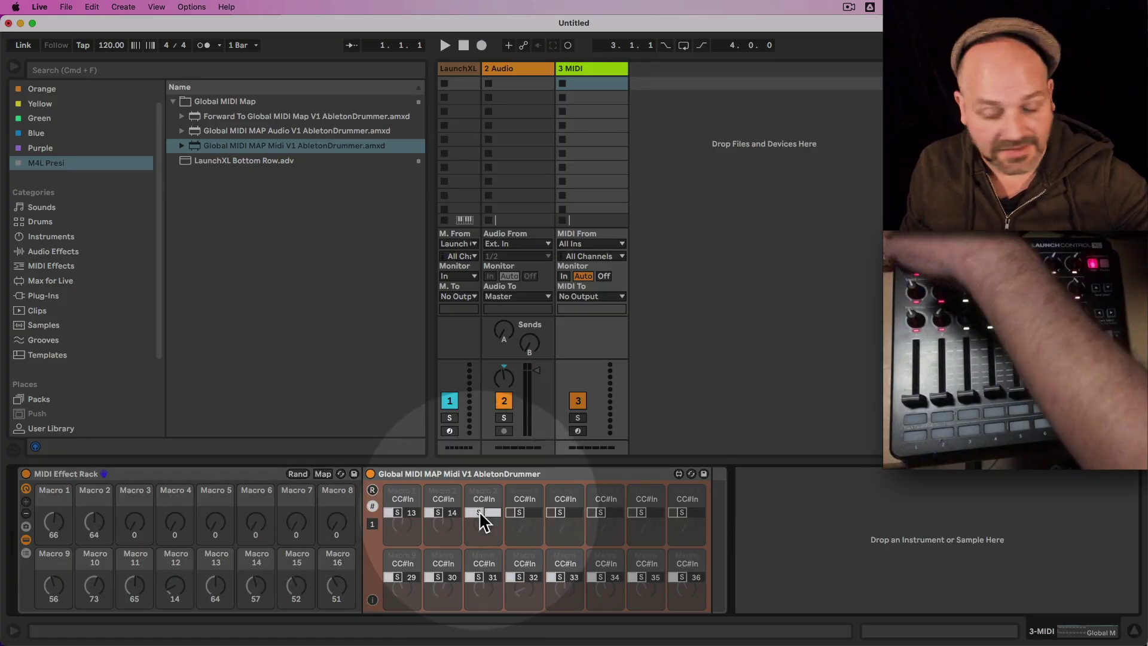
{"action": "left_click", "coordinate": [512, 512]}
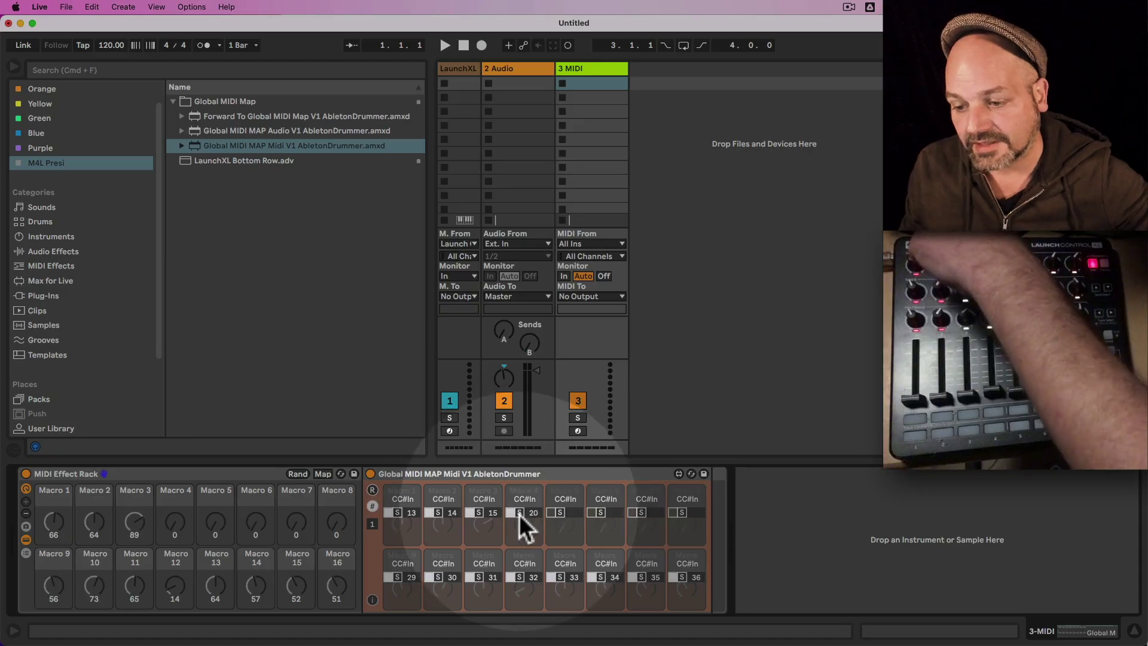
{"action": "left_click", "coordinate": [551, 512]}
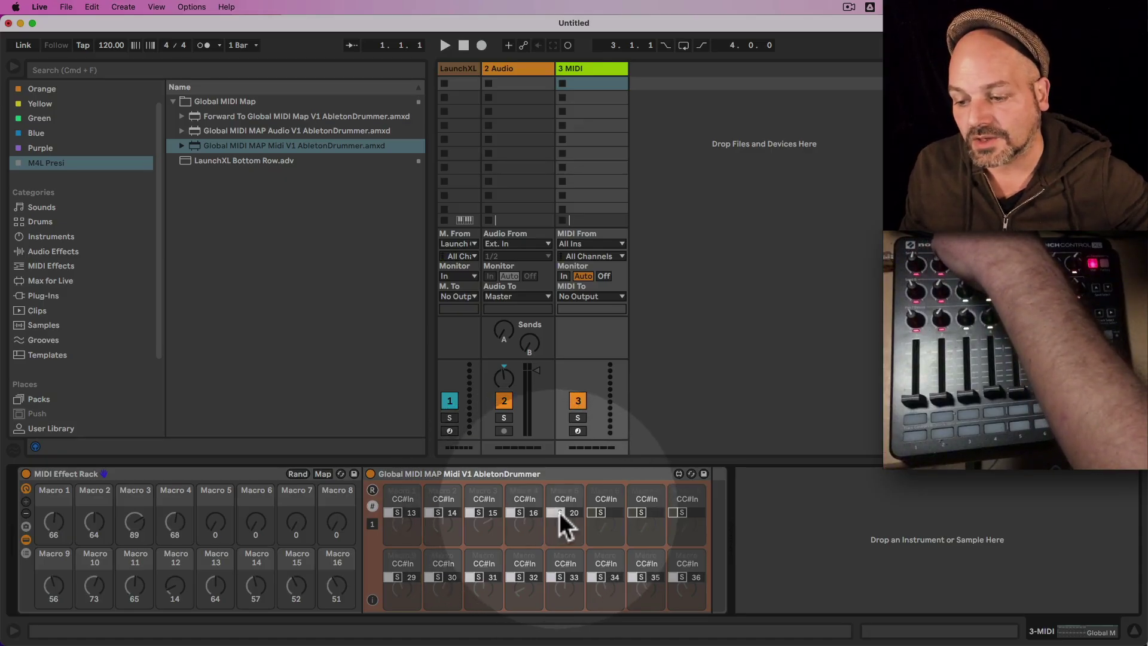
{"action": "left_click", "coordinate": [589, 513]}
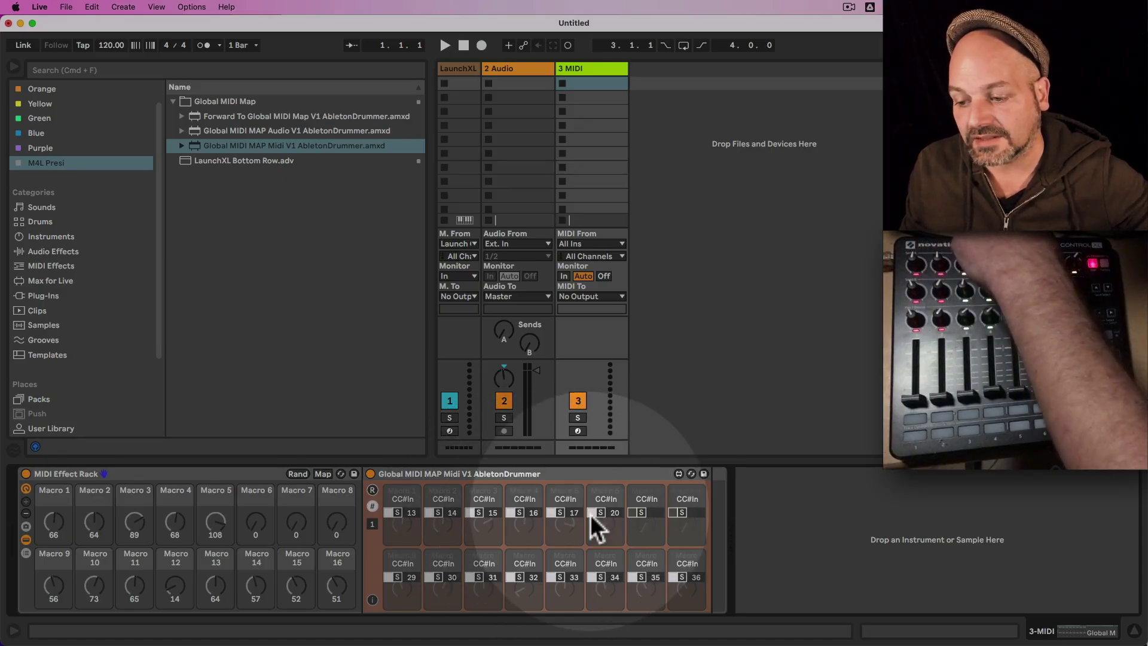
{"action": "left_click", "coordinate": [634, 513]}
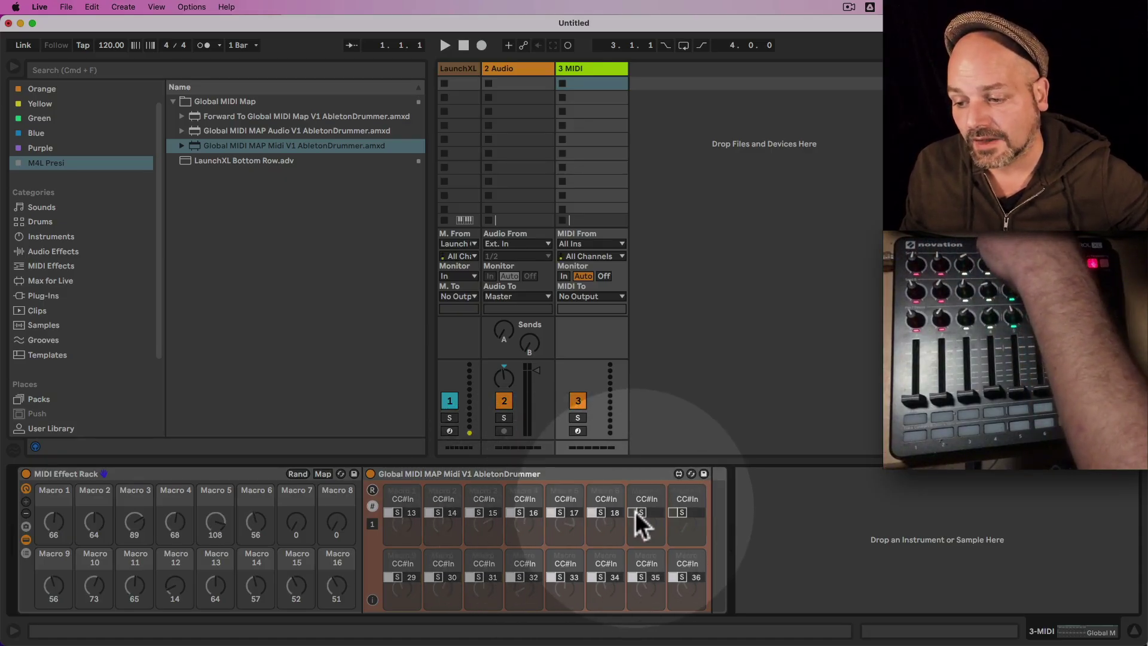
{"action": "left_click", "coordinate": [675, 513]}
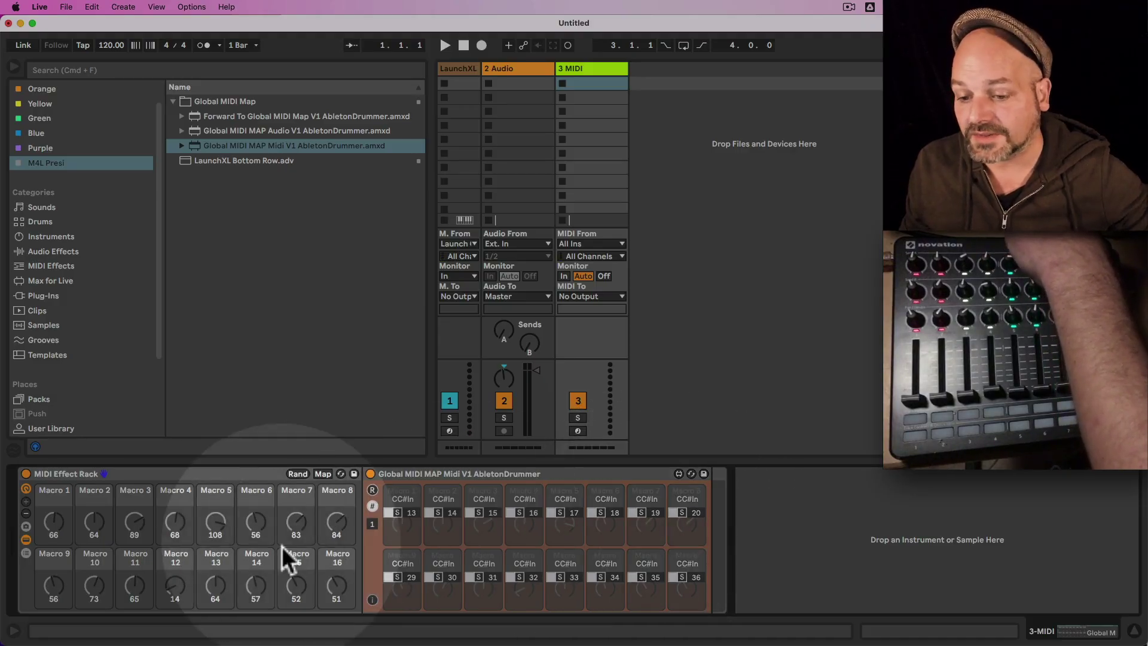
{"action": "left_click", "coordinate": [372, 506]}
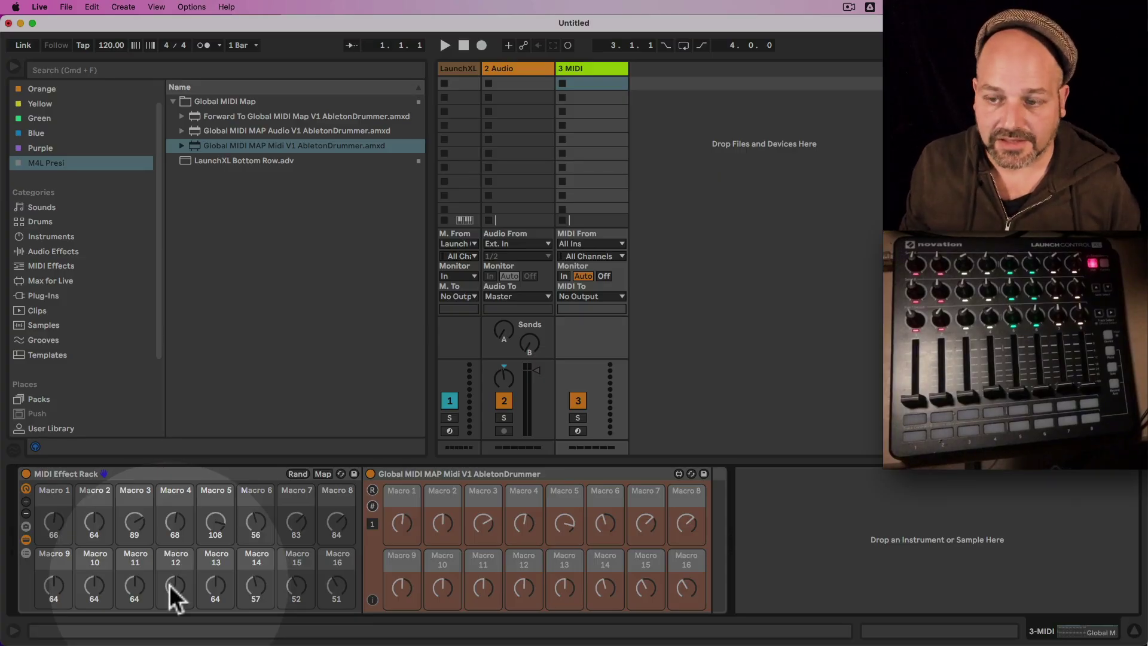
Rename the Global MIDI MAP Midi device as XL LControl Mid+Row
{"action": "left_click", "coordinate": [411, 474]}
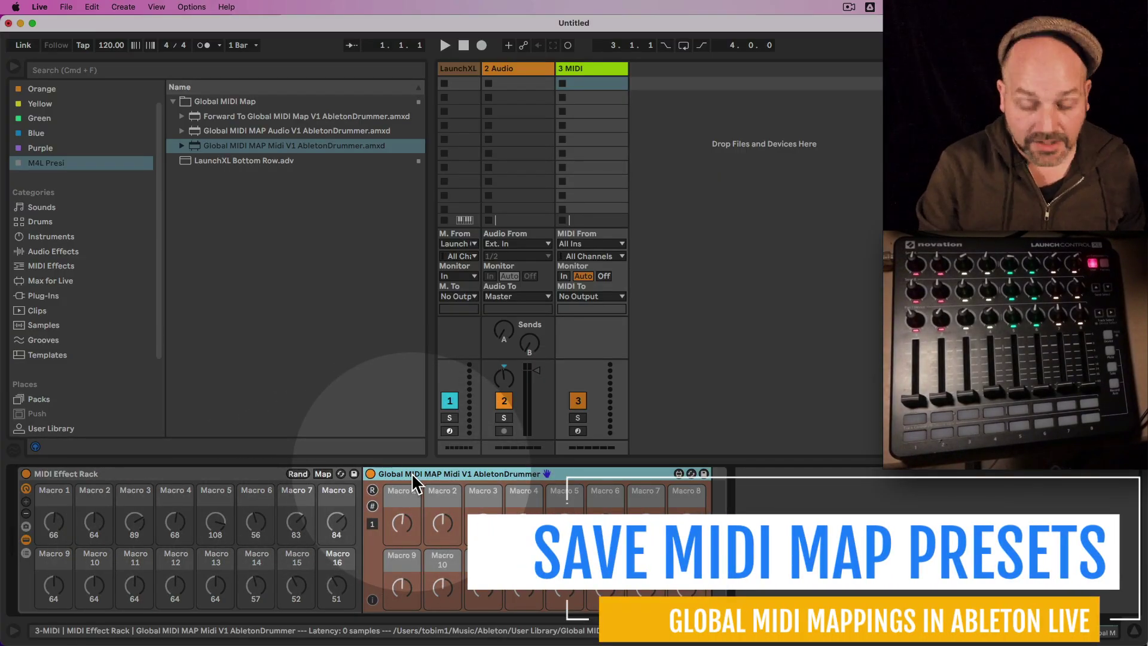
{"action": "key", "text": "super+r"}
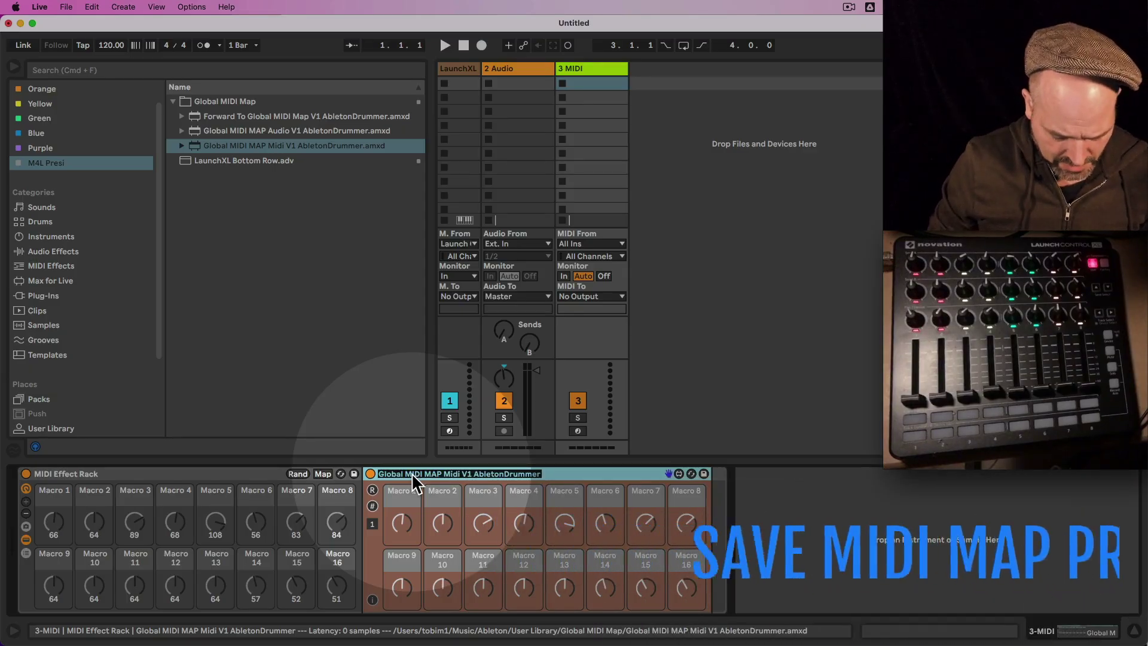
{"action": "type", "text": "XL"}
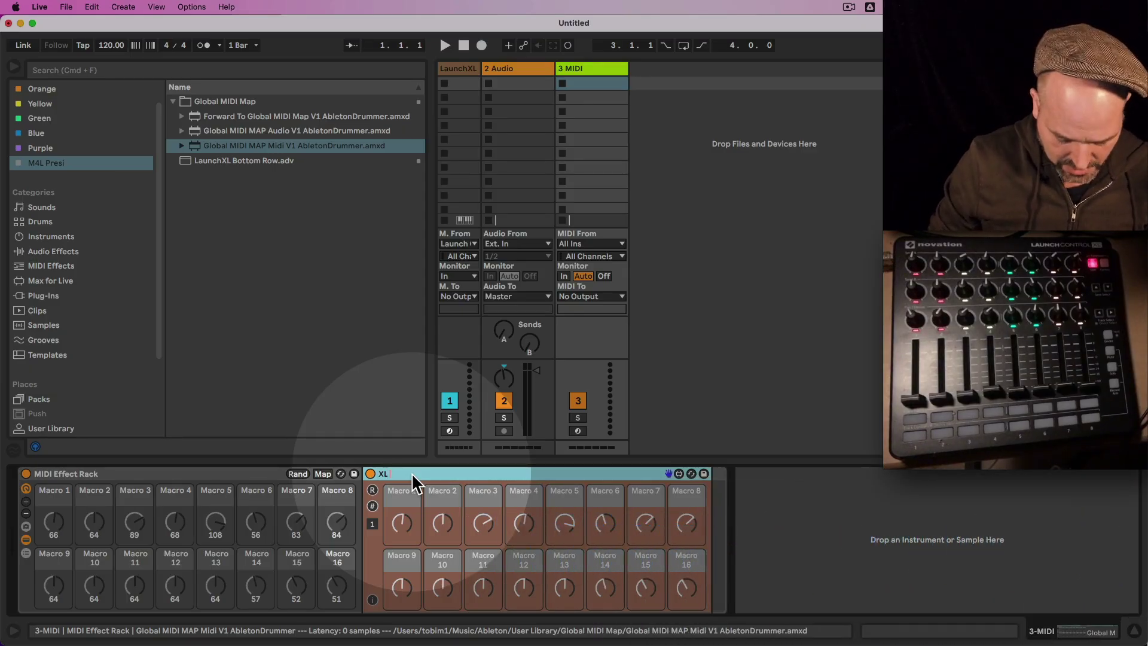
{"action": "type", "text": " LControl"}
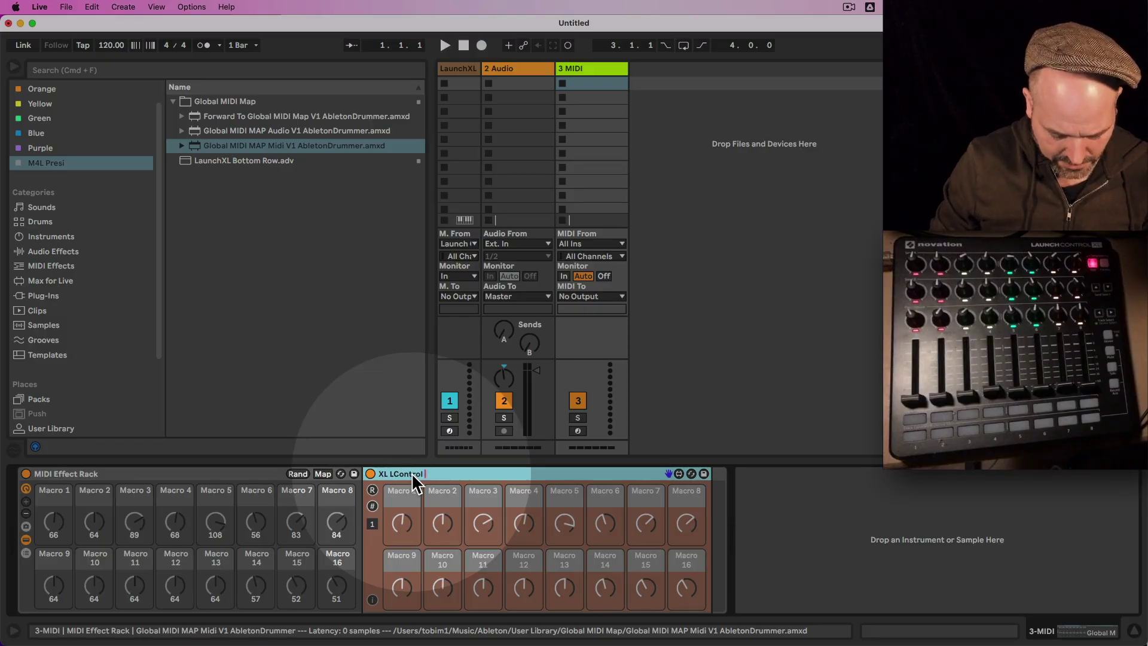
{"action": "type", "text": " Mid+"}
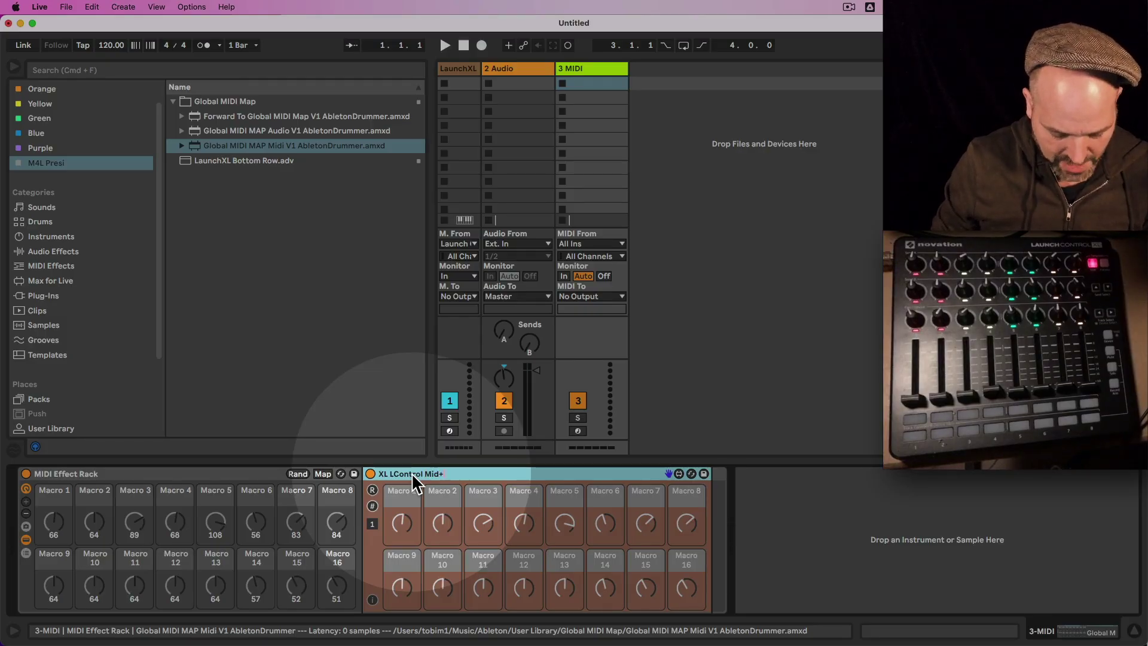
{"action": "type", "text": "Row"}
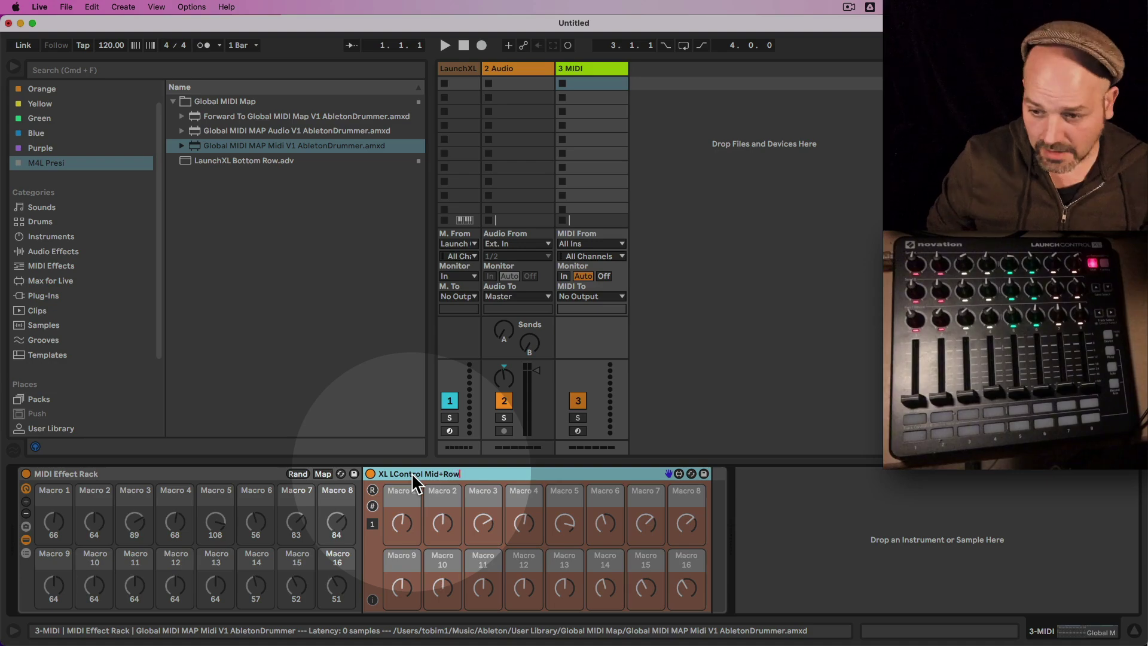
{"action": "key", "text": "Return"}
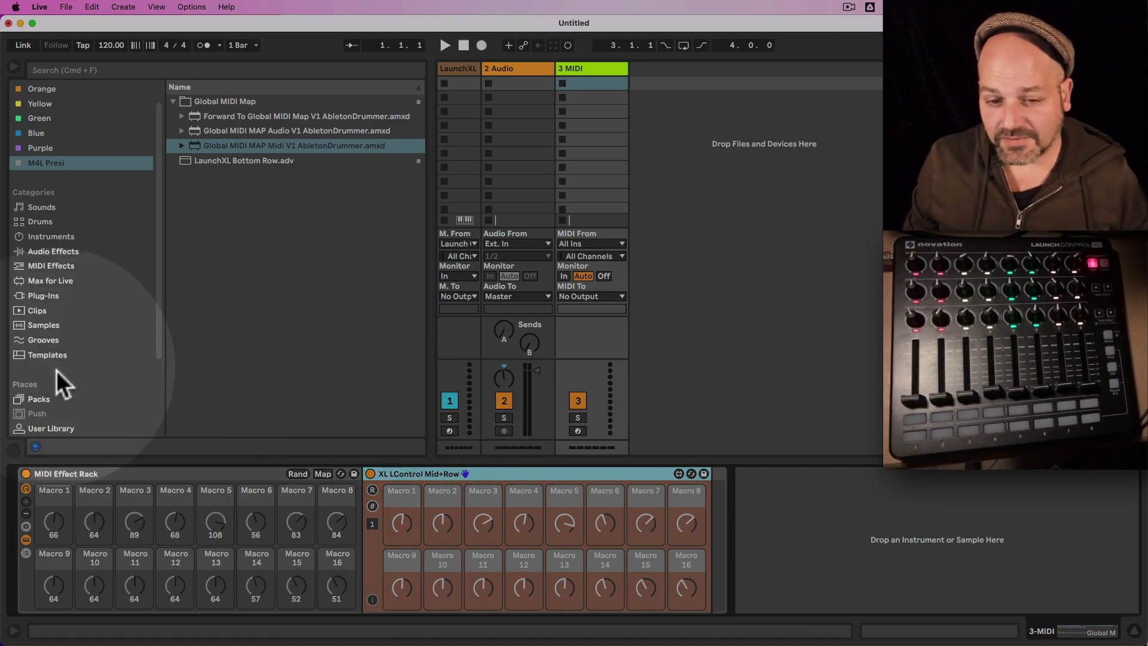
Save the XL LControl Mid+Row device as a preset in the User Library, copying its files and keeping the suggested name
{"action": "scroll", "coordinate": [54, 369], "scroll_direction": "down", "scroll_amount": 3}
{"action": "left_click", "coordinate": [55, 329]}
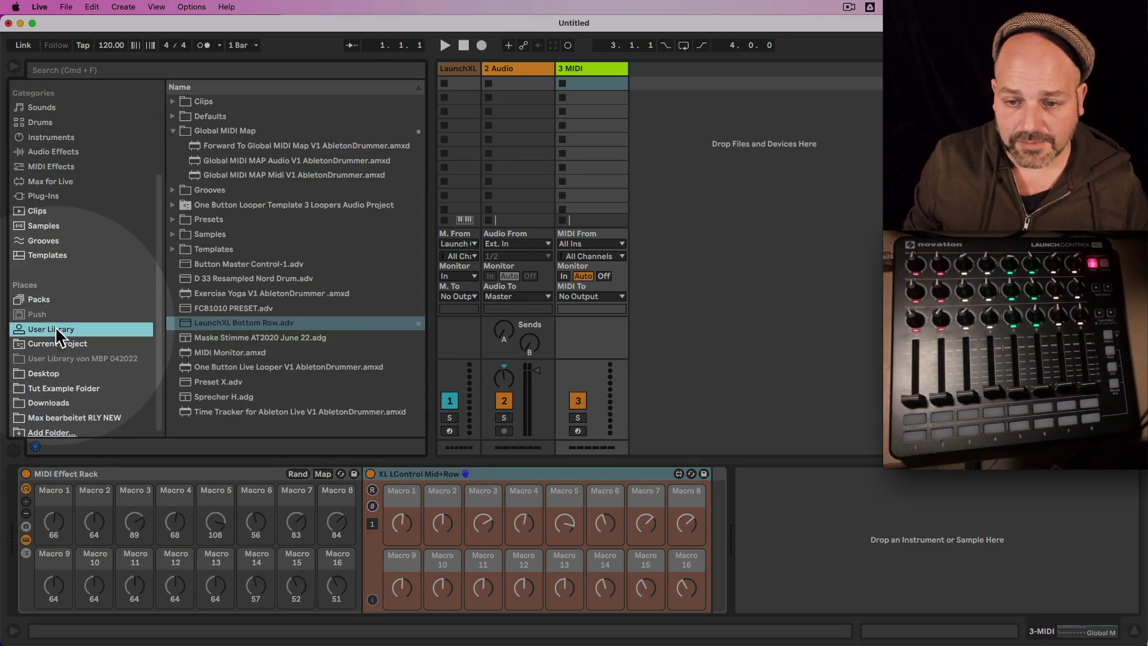
{"action": "left_click_drag", "start_coordinate": [478, 475], "coordinate": [329, 415]}
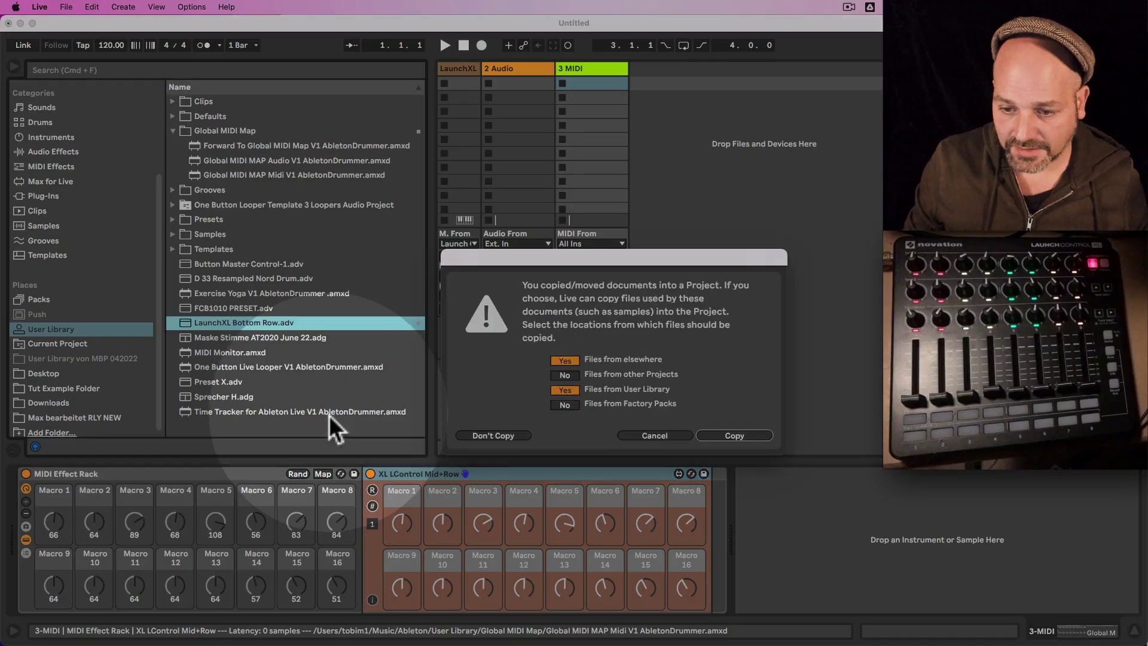
{"action": "left_click", "coordinate": [734, 437]}
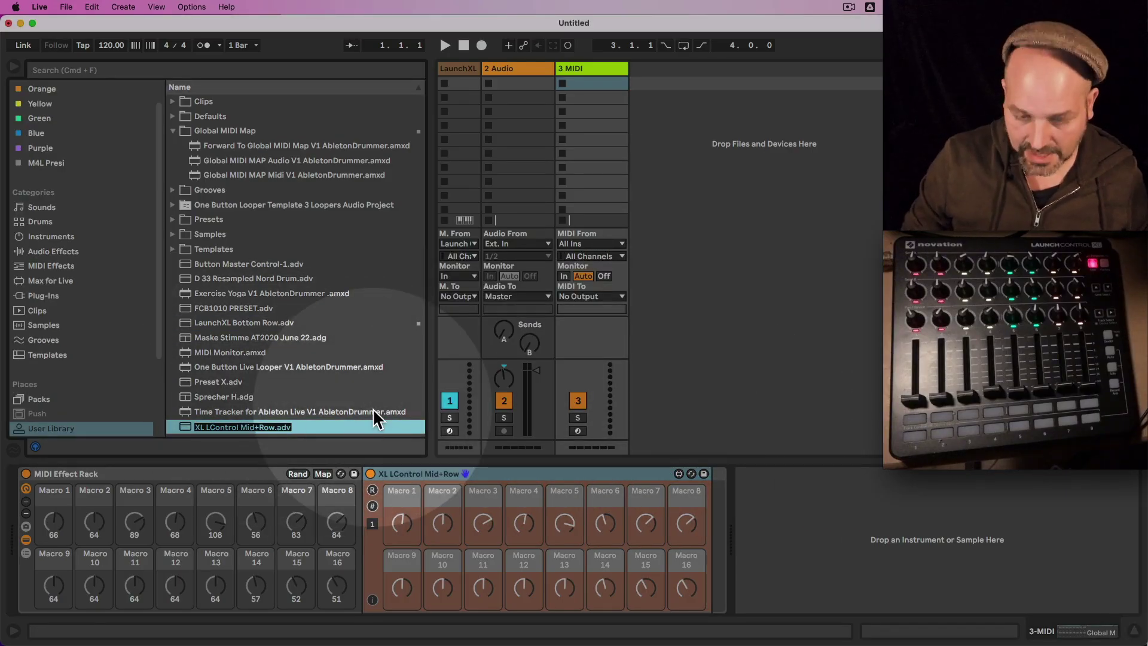
{"action": "key", "text": "Return"}
Add the XL LControl Mid+Row.adv preset to the M4L Presi collection and select it there
{"action": "right_click", "coordinate": [267, 425]}
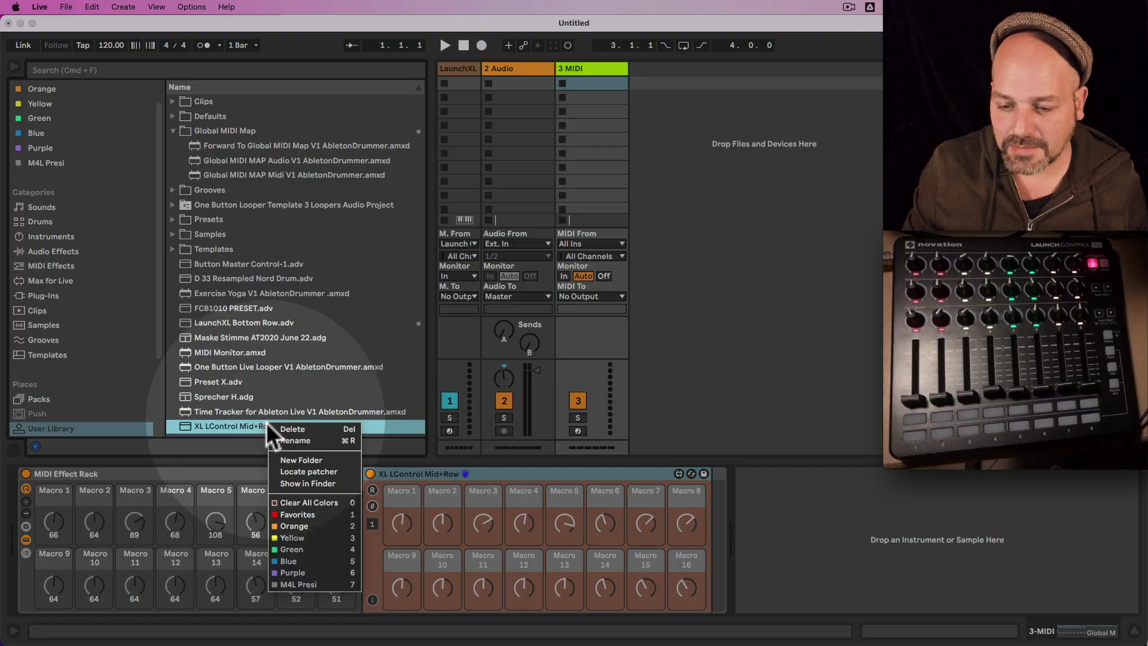
{"action": "left_click", "coordinate": [323, 587]}
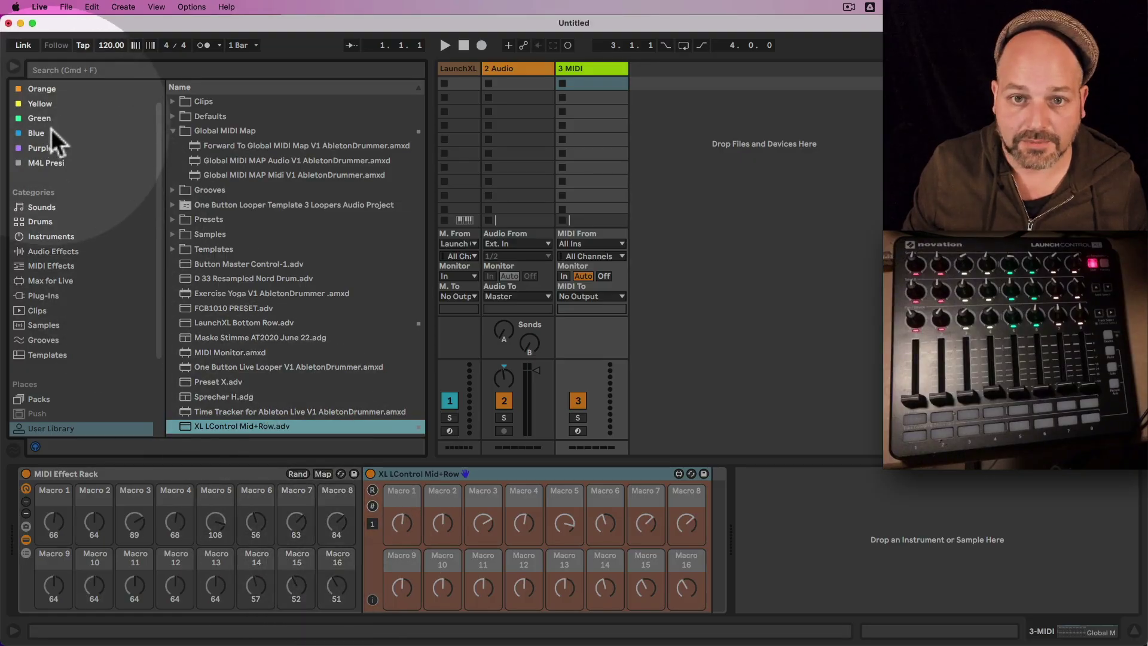
{"action": "left_click", "coordinate": [58, 167]}
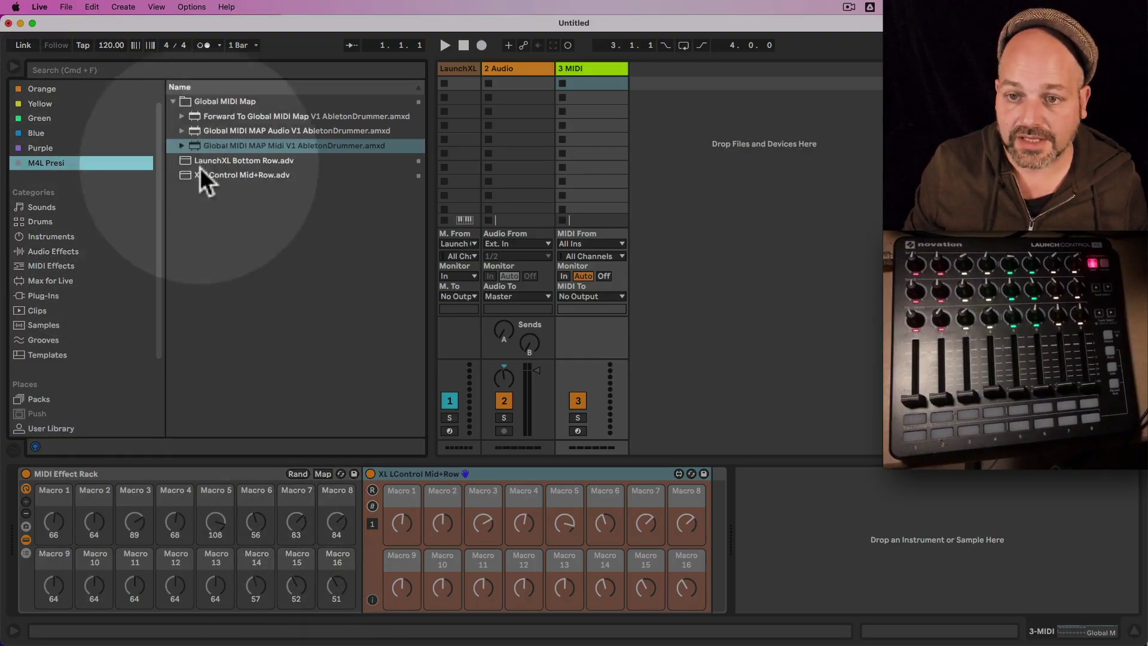
{"action": "left_click", "coordinate": [297, 174]}
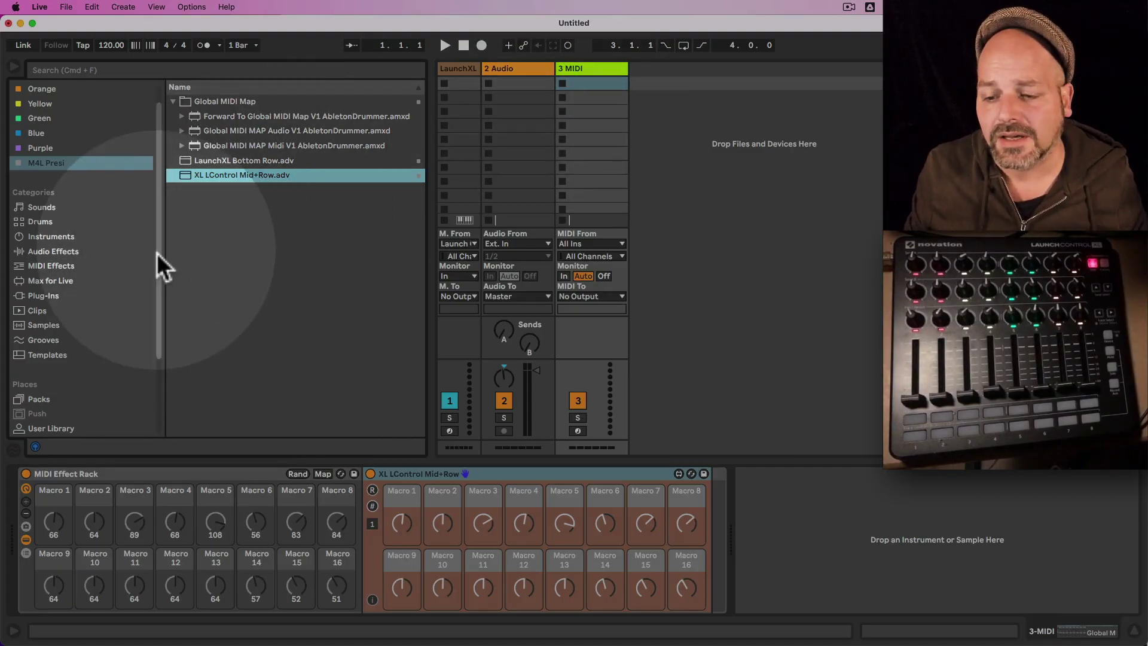
Load the Pitch MIDI effect onto the 3 MIDI track and delete the existing MIDI Effect Rack
{"action": "left_click", "coordinate": [59, 267]}
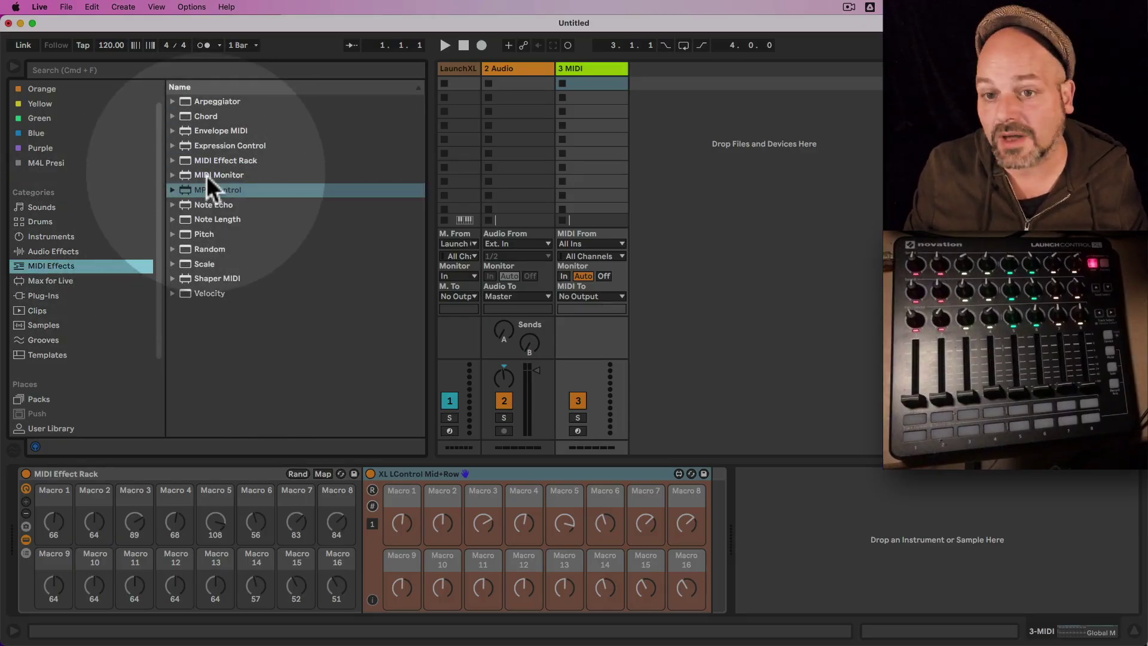
{"action": "double_click", "coordinate": [204, 234]}
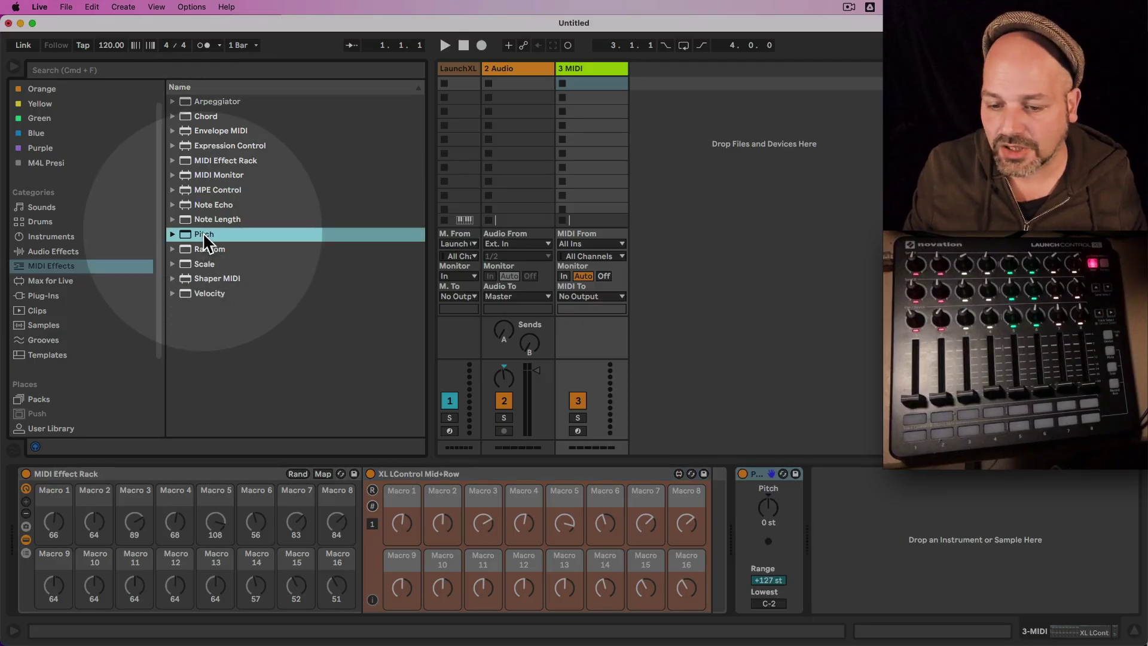
{"action": "left_click", "coordinate": [223, 478]}
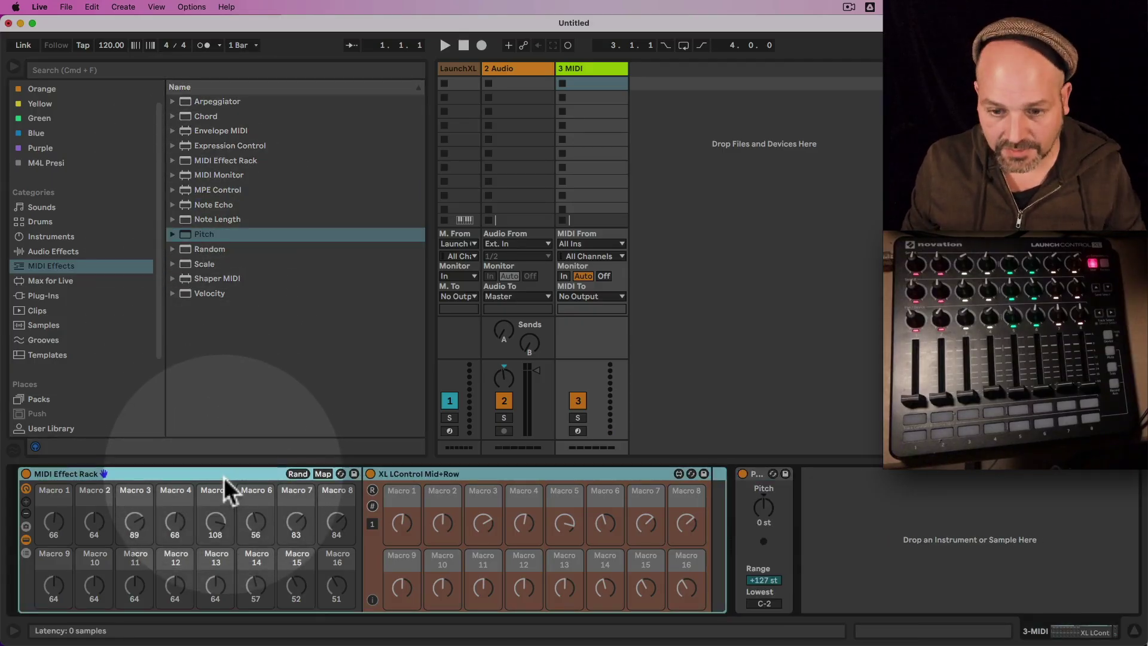
{"action": "key", "text": "Delete"}
Add the Random MIDI effect after Pitch and group both effects into a new rack
{"action": "double_click", "coordinate": [204, 249]}
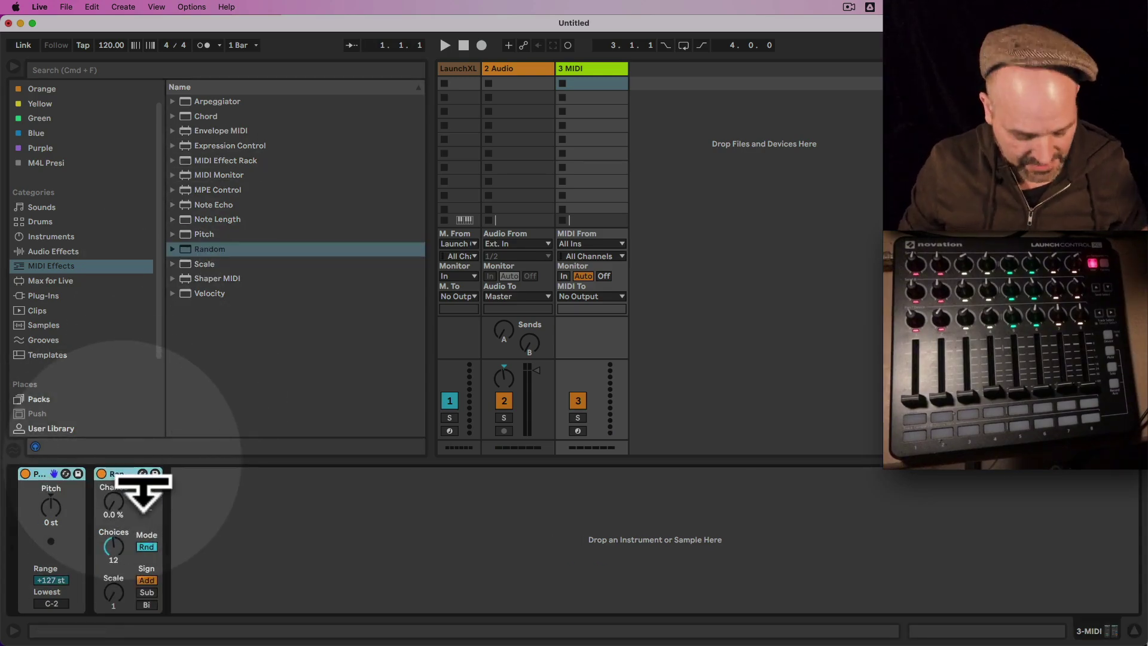
{"action": "key", "text": "super+g"}
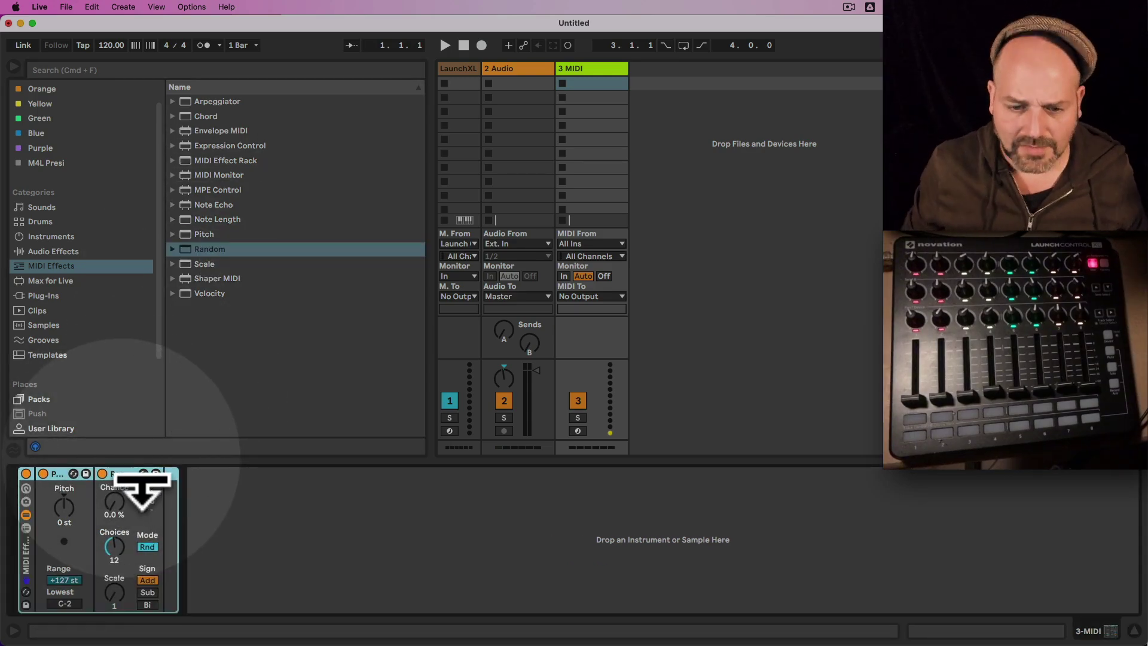
Show the MIDI Effect Rack's macros and map Pitch to Macro 1, Random's Chance to Macro 2 and its Choices to Macro 3
{"action": "left_click", "coordinate": [26, 488]}
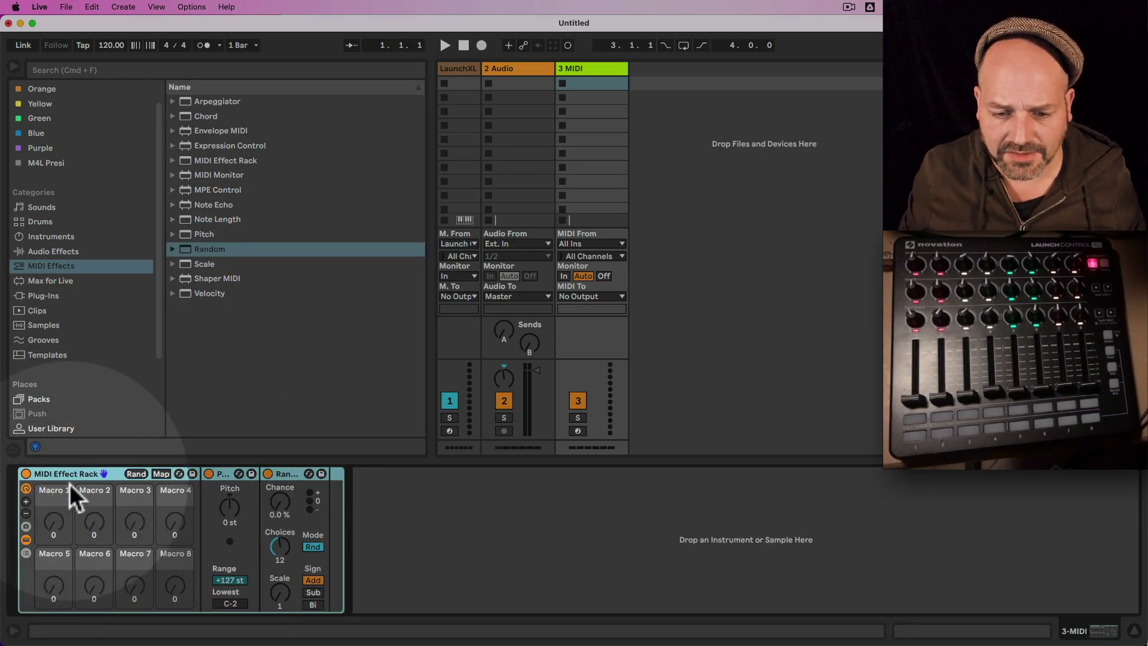
{"action": "left_click", "coordinate": [161, 473]}
{"action": "left_click", "coordinate": [227, 508]}
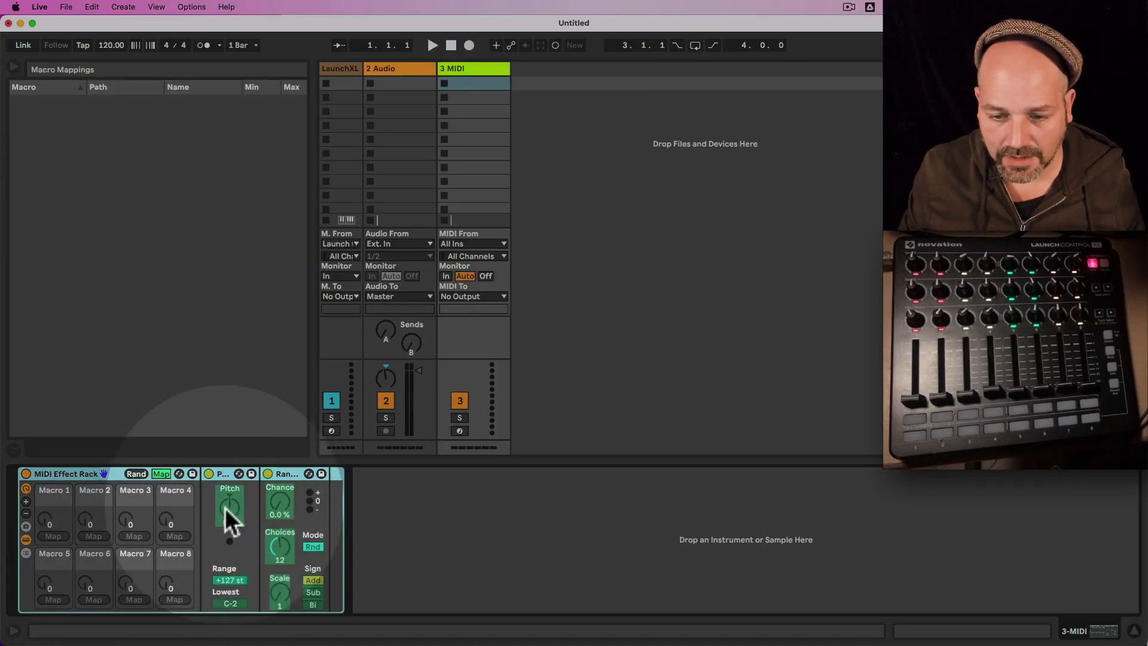
{"action": "left_click", "coordinate": [55, 536]}
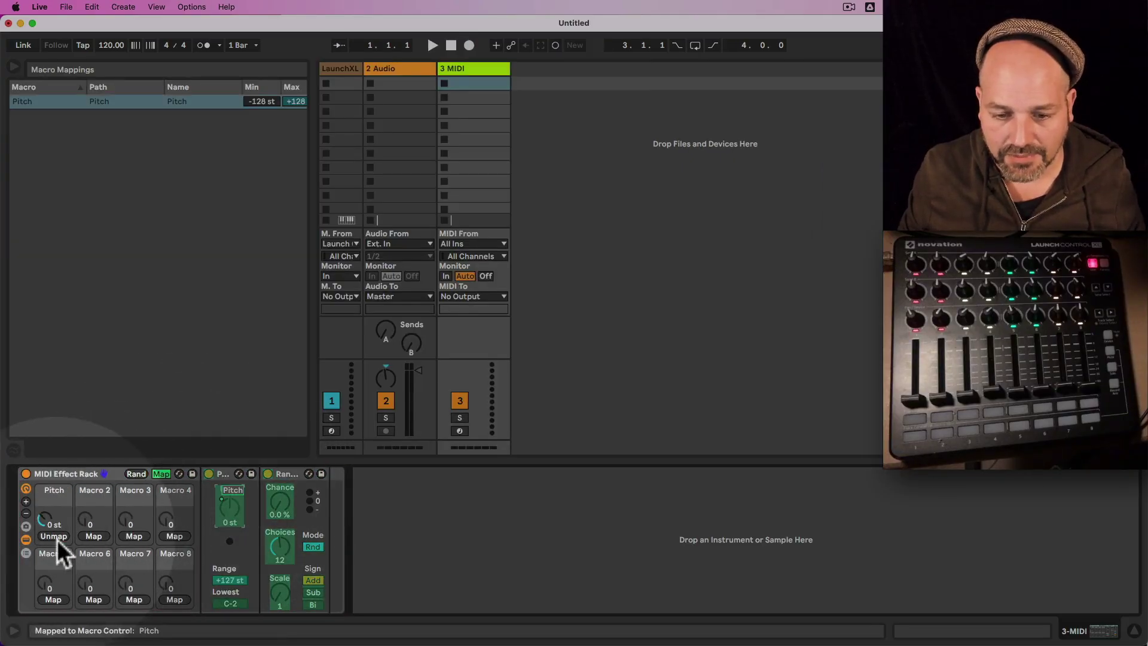
{"action": "left_click", "coordinate": [276, 508]}
{"action": "left_click", "coordinate": [94, 536]}
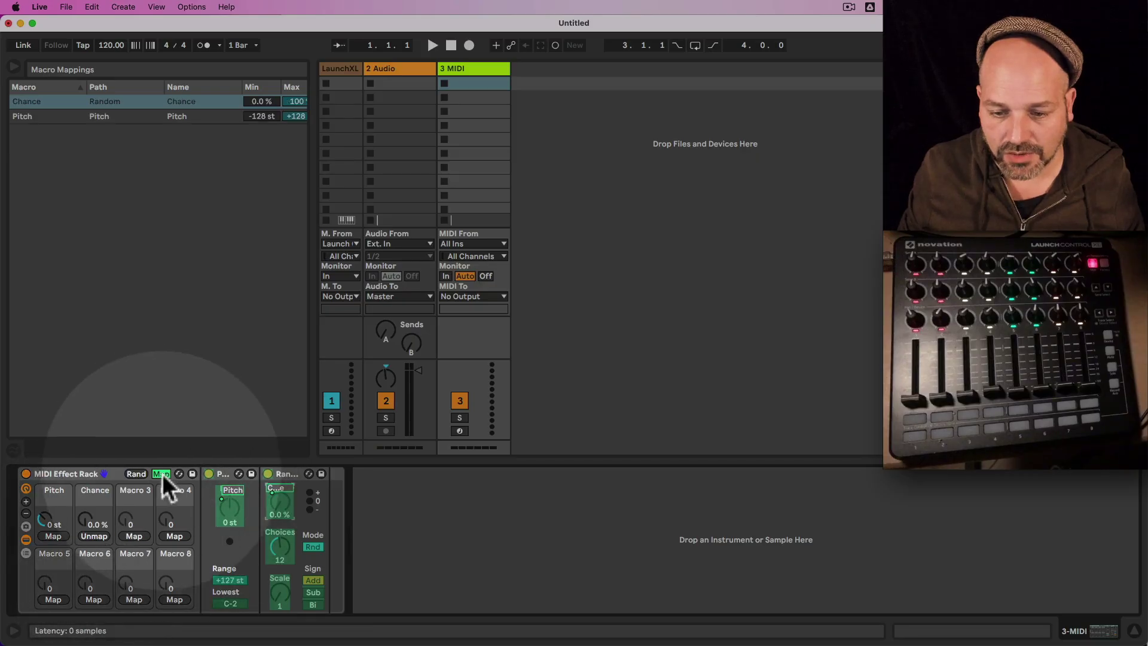
{"action": "left_click", "coordinate": [279, 546]}
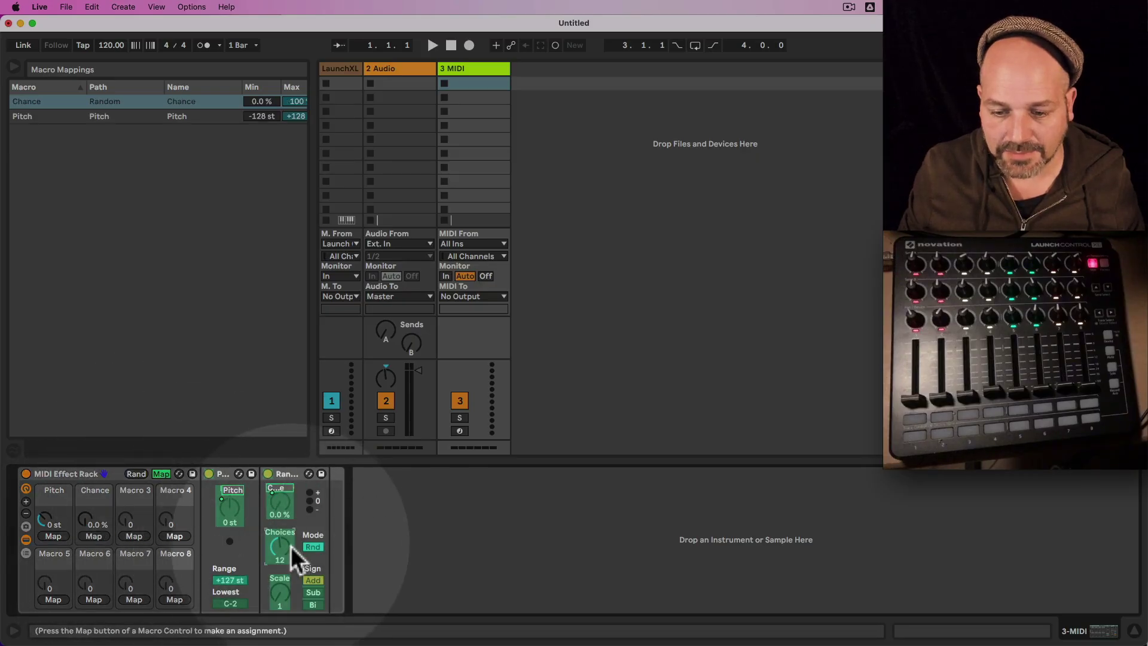
{"action": "left_click", "coordinate": [135, 537]}
{"action": "left_click", "coordinate": [159, 474]}
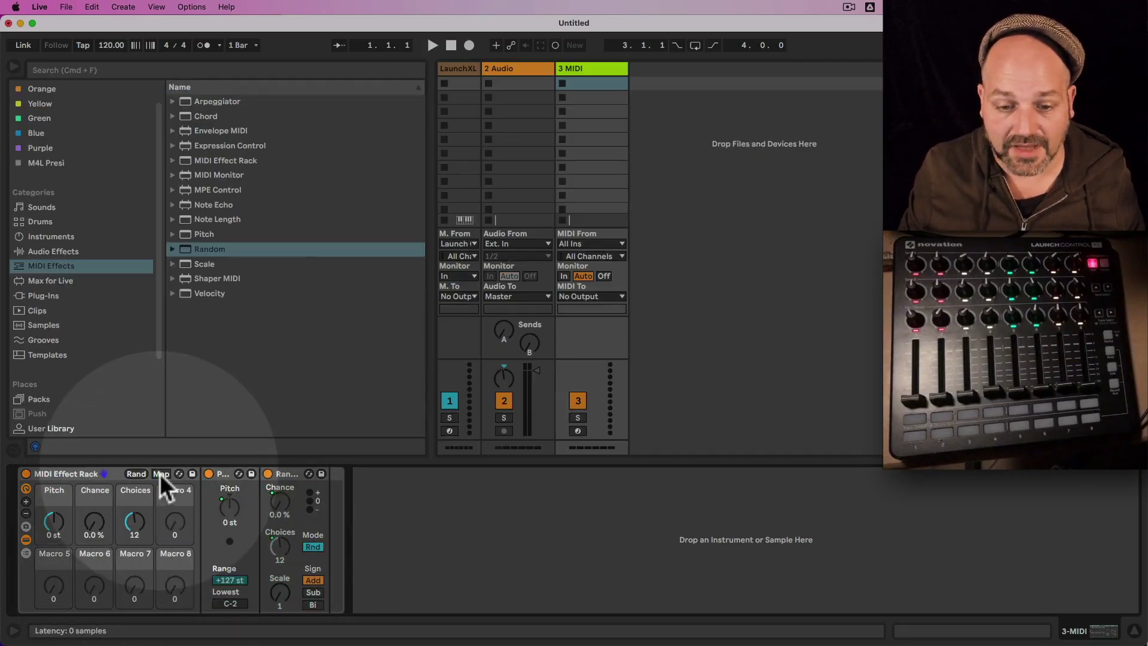
Rename the MIDI Effect Rack as Example
{"action": "left_click", "coordinate": [76, 475]}
{"action": "key", "text": "super+r"}
{"action": "type", "text": "E"}
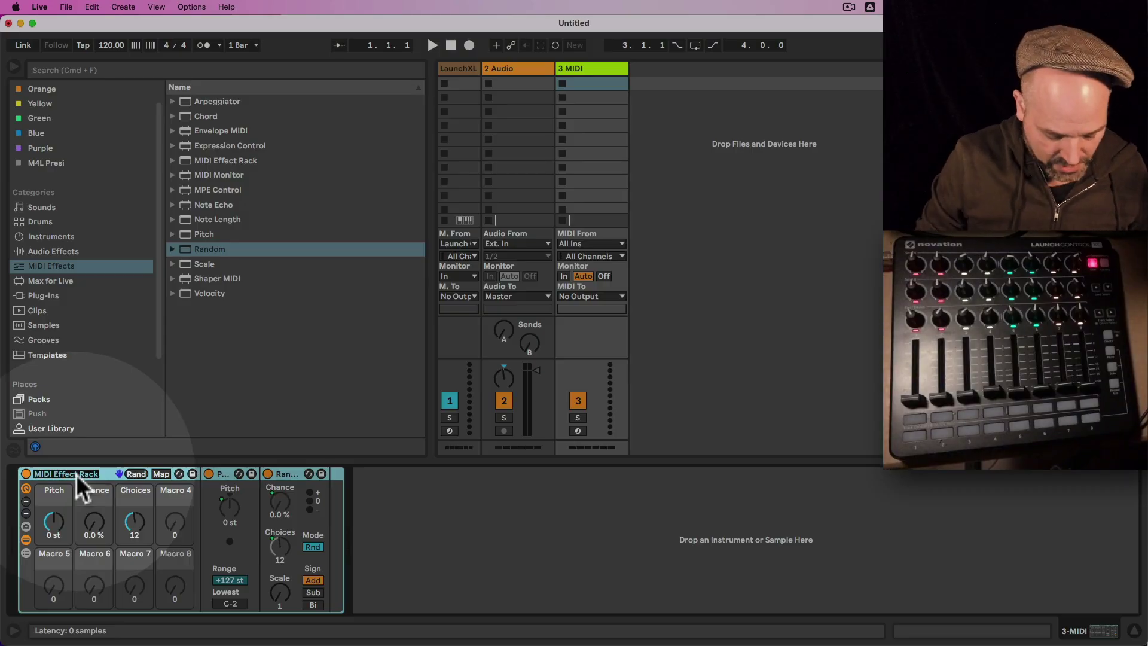
{"action": "type", "text": "xample"}
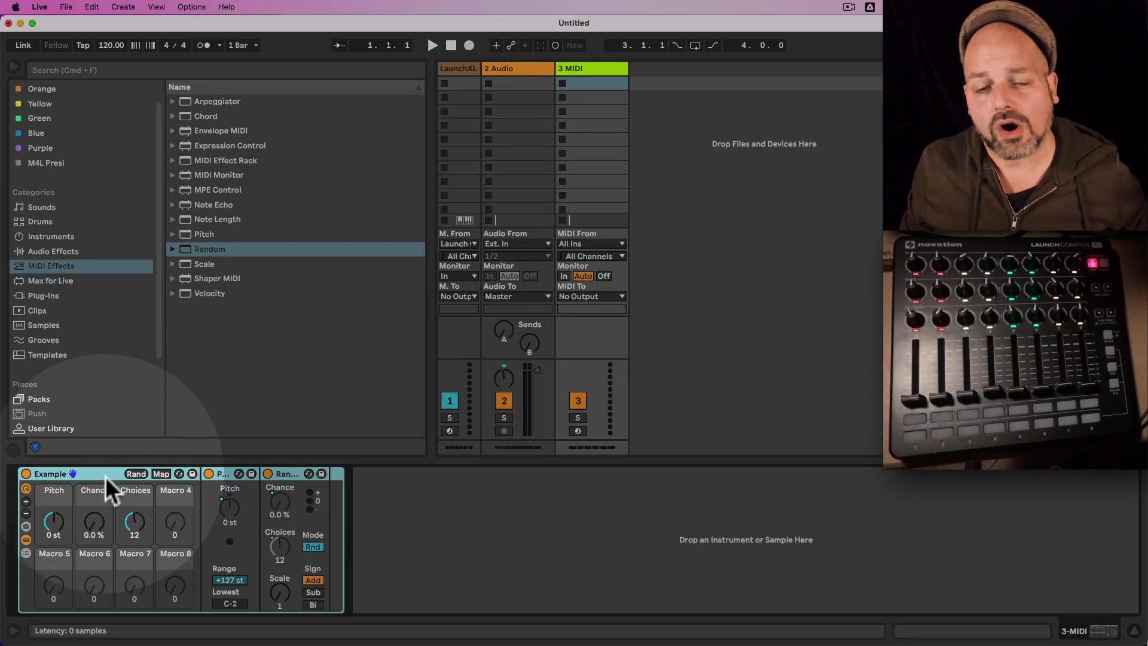
Insert the XL LControl Mid+Row.adv preset from the M4L Presi collection before Pitch in the Example rack and reduce the rack to six macros
{"action": "left_click", "coordinate": [38, 163]}
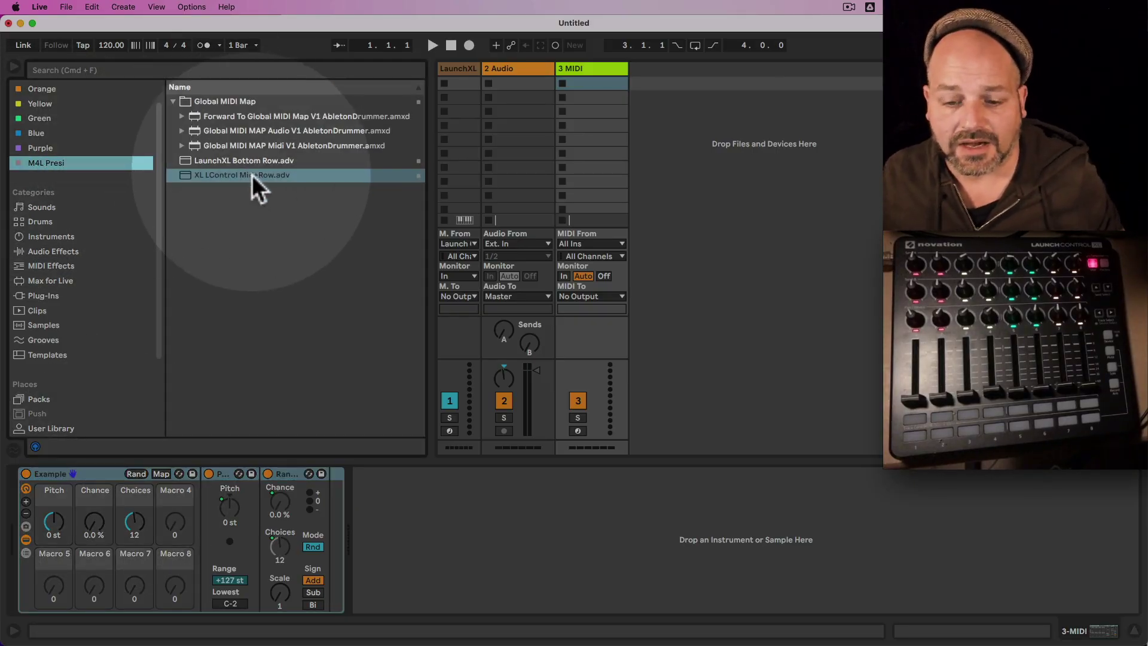
{"action": "left_click", "coordinate": [254, 174]}
{"action": "left_click_drag", "start_coordinate": [253, 175], "coordinate": [206, 479]}
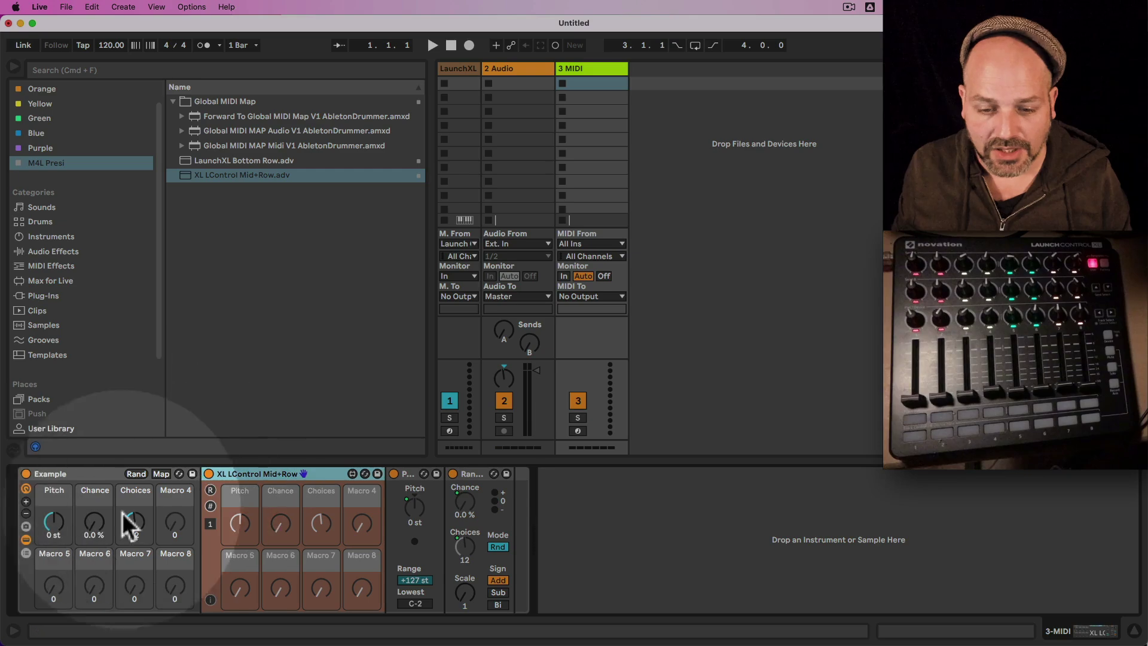
{"action": "left_click", "coordinate": [25, 513]}
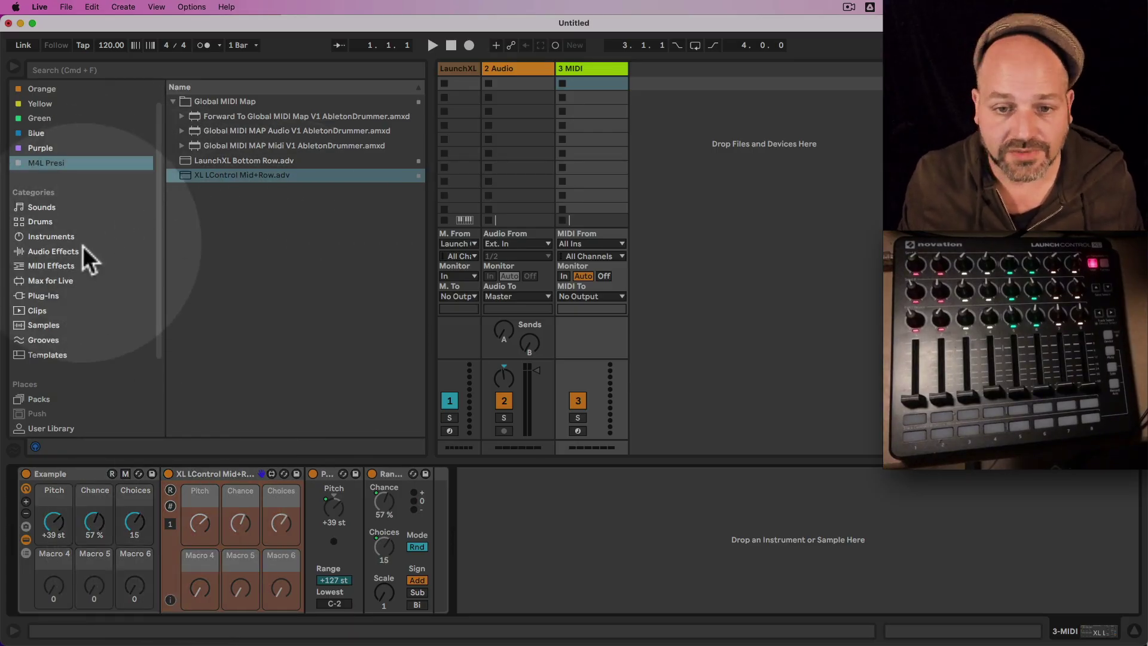
Load the DJ Tools.adg audio effect rack at the end of the 3 MIDI track's device chain and display its chains and devices
{"action": "left_click", "coordinate": [75, 252]}
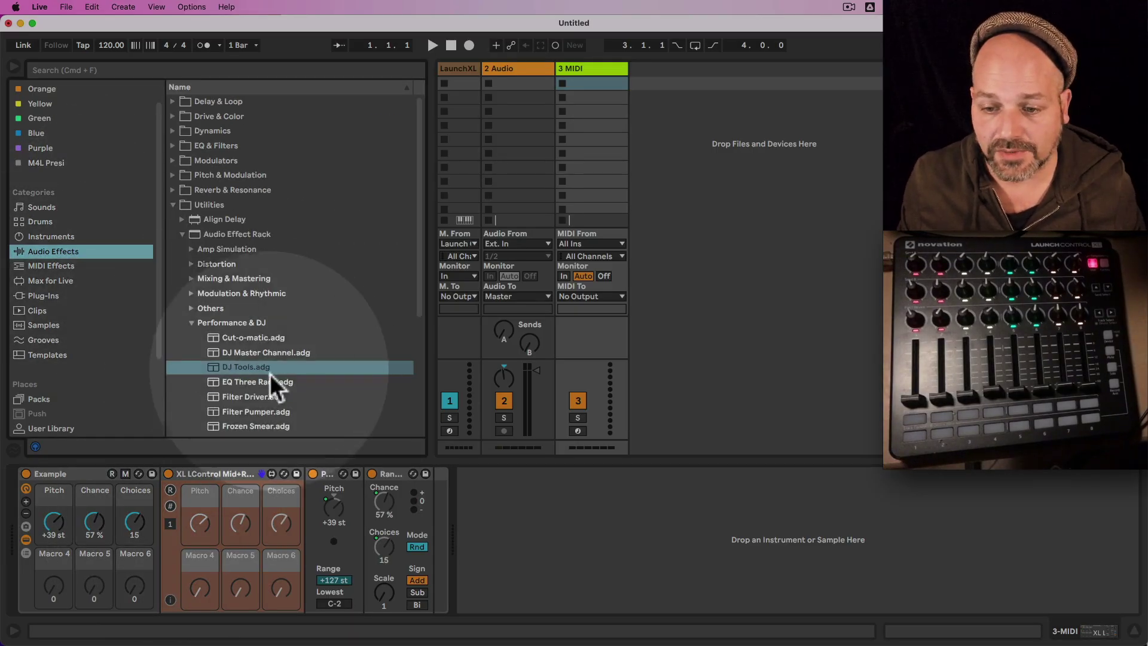
{"action": "left_click_drag", "start_coordinate": [270, 372], "coordinate": [543, 498]}
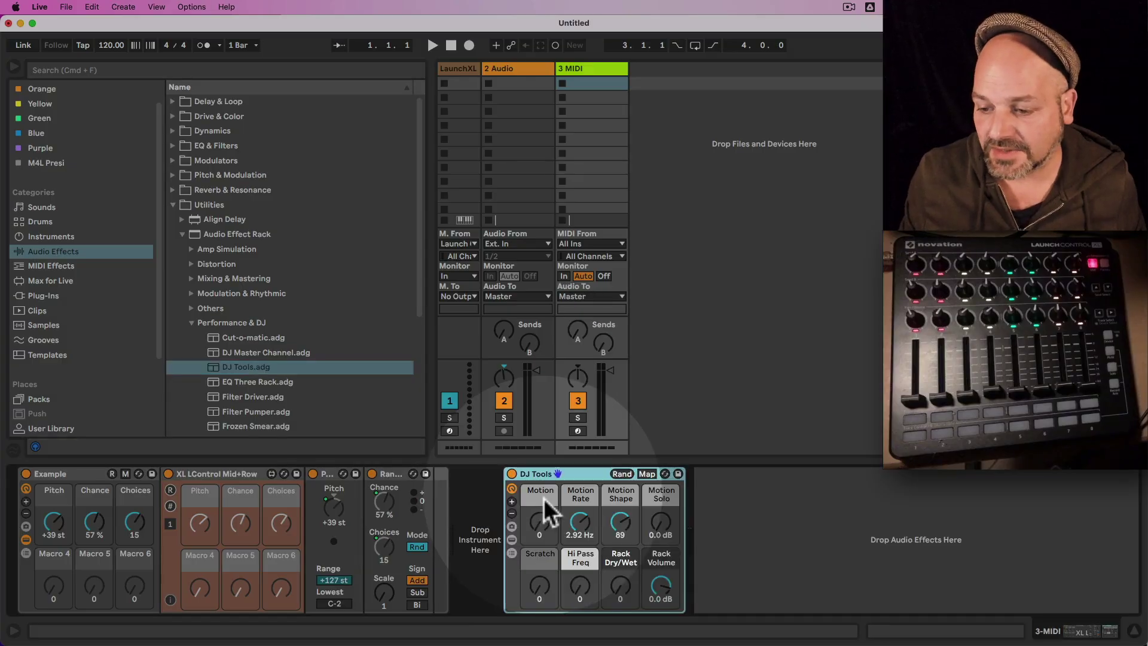
{"action": "left_click", "coordinate": [512, 540]}
{"action": "left_click", "coordinate": [511, 542]}
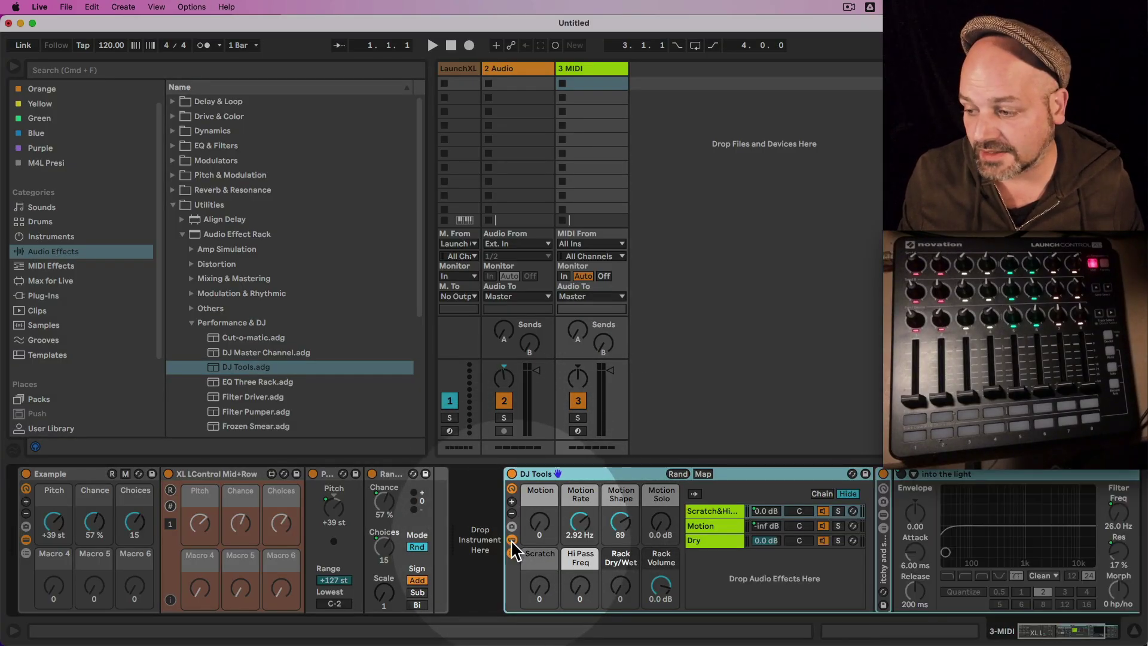
{"action": "left_click", "coordinate": [512, 542]}
{"action": "left_click", "coordinate": [512, 542]}
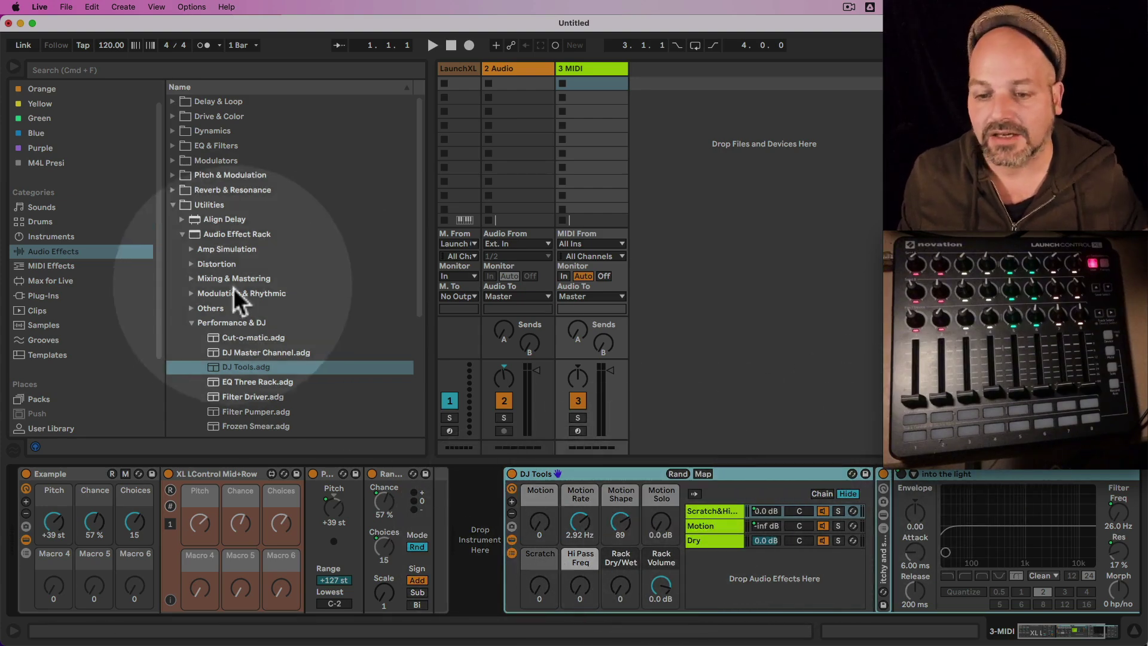
Insert the Global MIDI MAP Audio V1 device from the M4L Presi collection at the start of DJ Tools' Scratch&HiPass chain
{"action": "scroll", "coordinate": [71, 359], "scroll_direction": "down", "scroll_amount": 5}
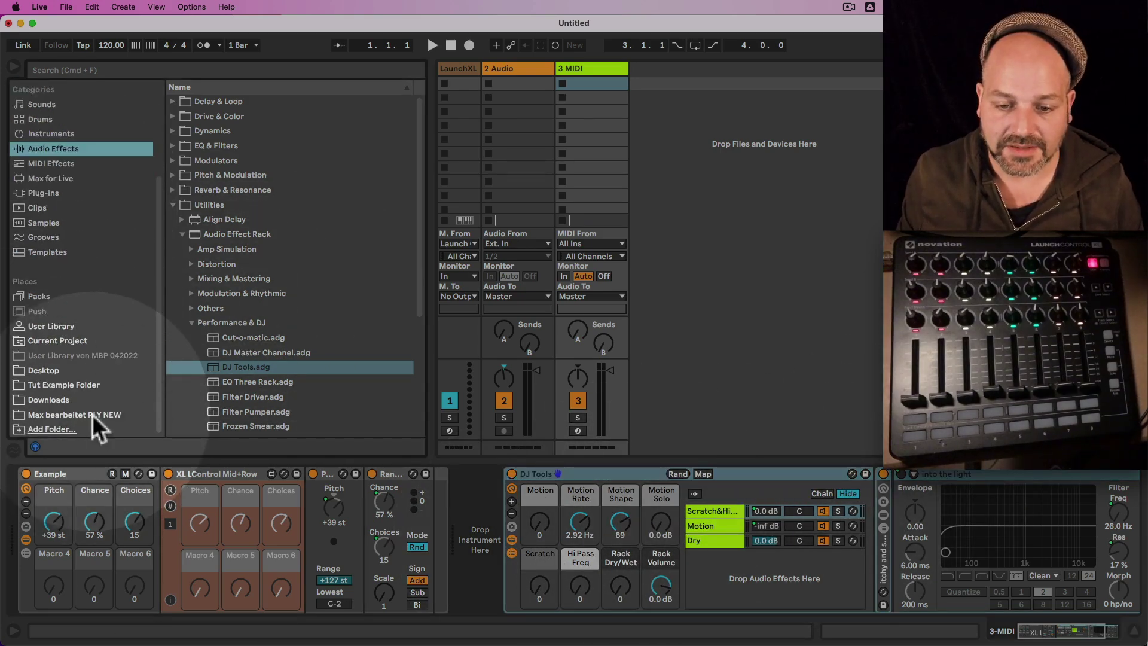
{"action": "scroll", "coordinate": [83, 359], "scroll_direction": "up", "scroll_amount": 5}
{"action": "left_click", "coordinate": [65, 190]}
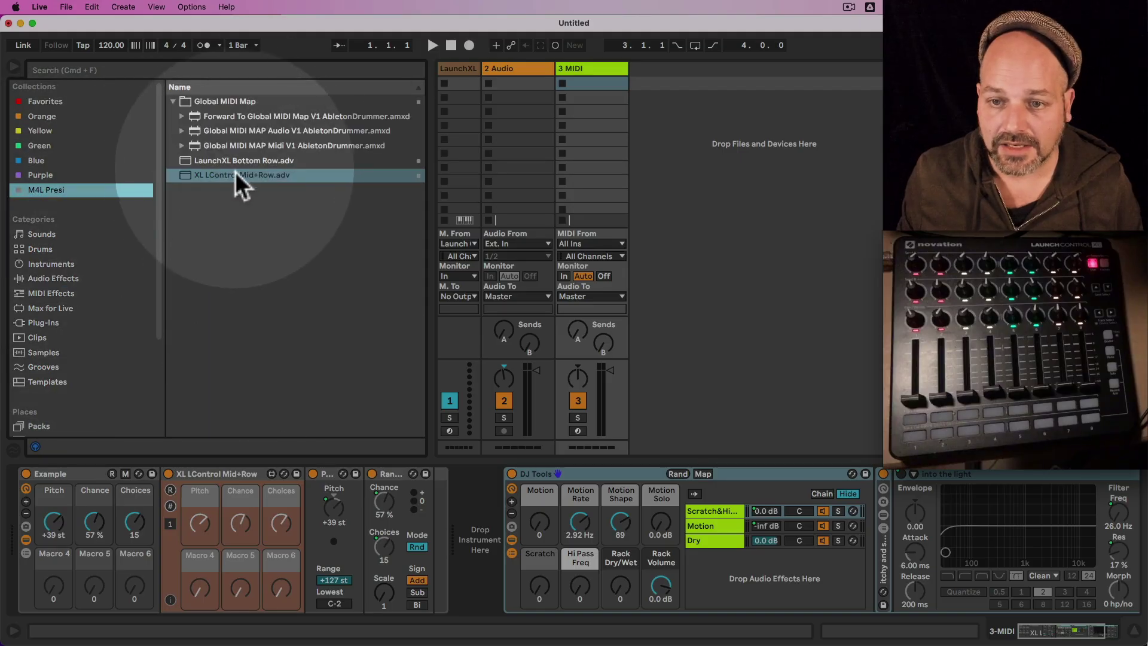
{"action": "mouse_move", "coordinate": [235, 175]}
{"action": "left_mouse_down"}
{"action": "mouse_move", "coordinate": [705, 405]}
{"action": "mouse_move", "coordinate": [895, 538]}
{"action": "mouse_move", "coordinate": [884, 505]}
{"action": "mouse_move", "coordinate": [261, 246]}
{"action": "mouse_move", "coordinate": [233, 171]}
{"action": "left_mouse_up"}
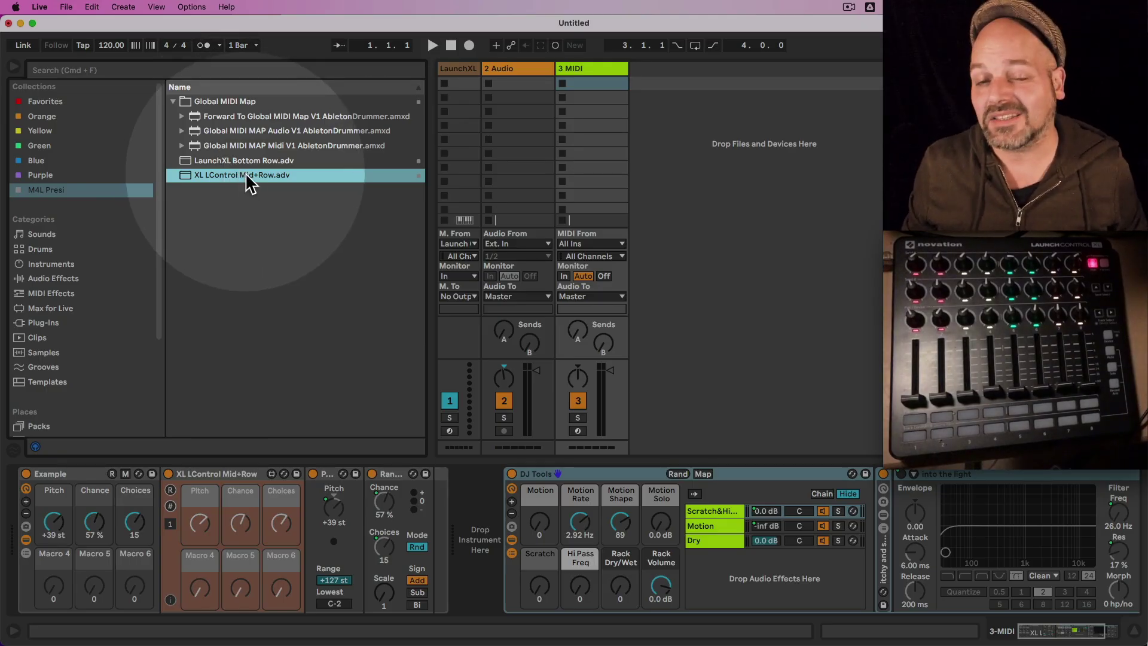
{"action": "left_click", "coordinate": [274, 131]}
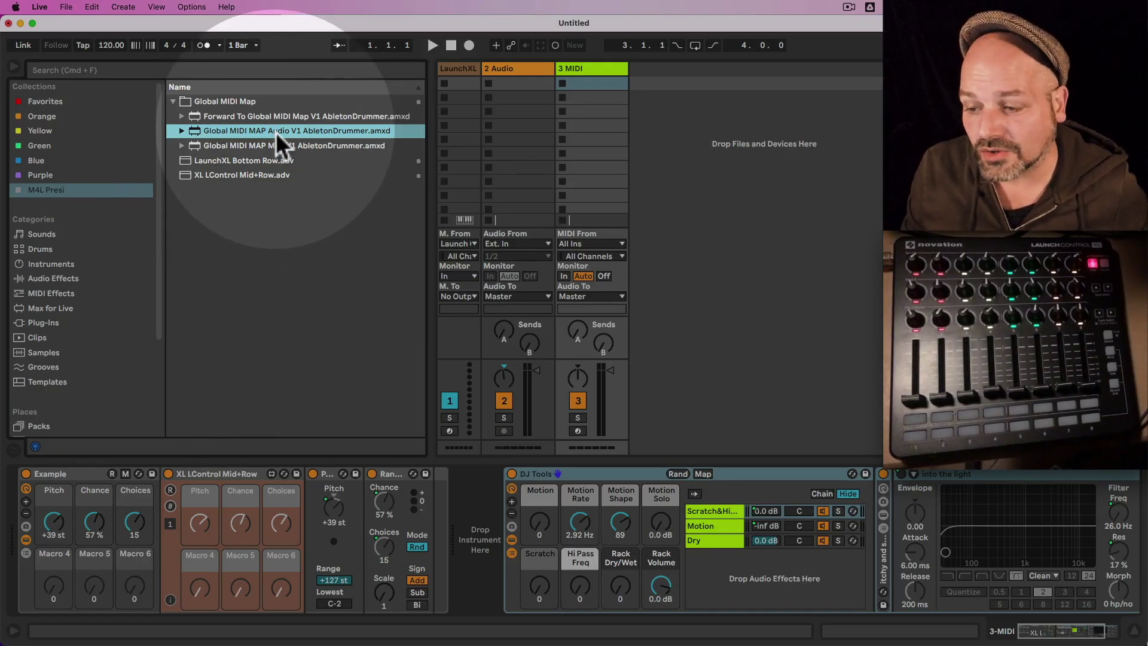
{"action": "left_click_drag", "start_coordinate": [269, 134], "coordinate": [877, 491]}
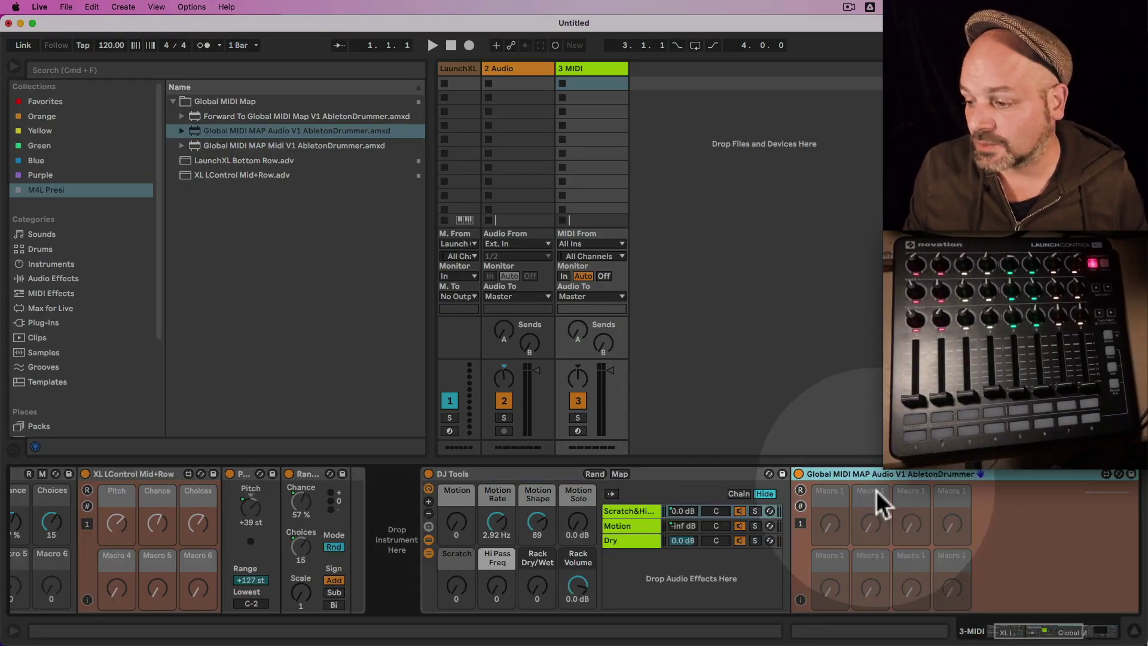
Assign CC 29, 30 and 31 to the first three macros in the Global MIDI MAP Audio device and return to its macro view
{"action": "left_click", "coordinate": [801, 507]}
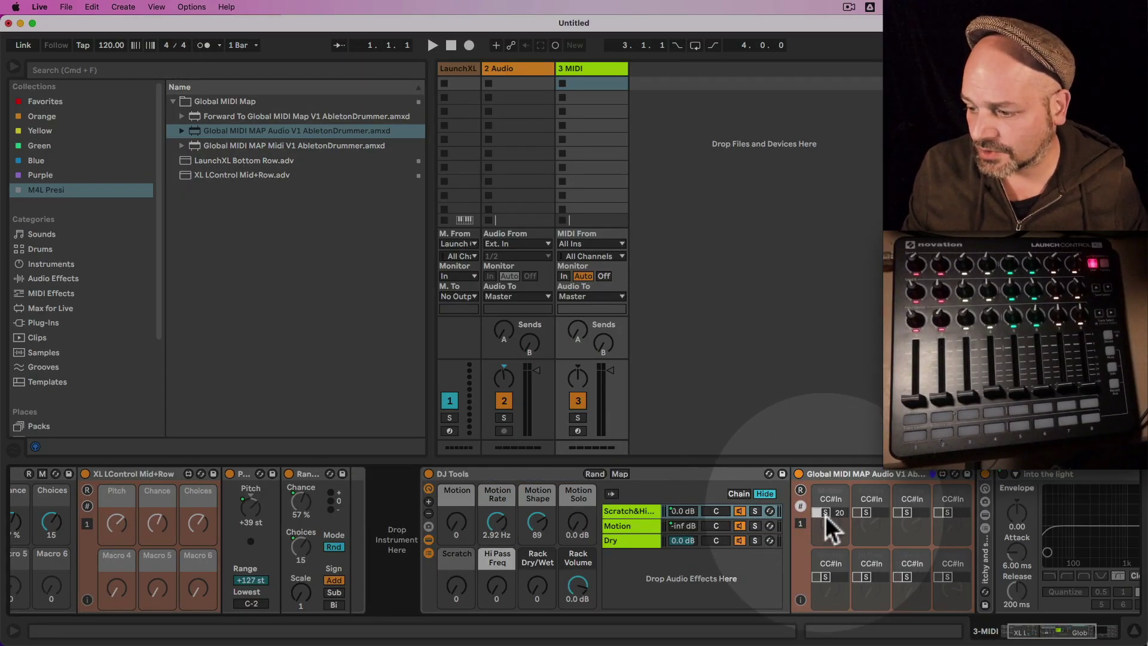
{"action": "left_click", "coordinate": [861, 513]}
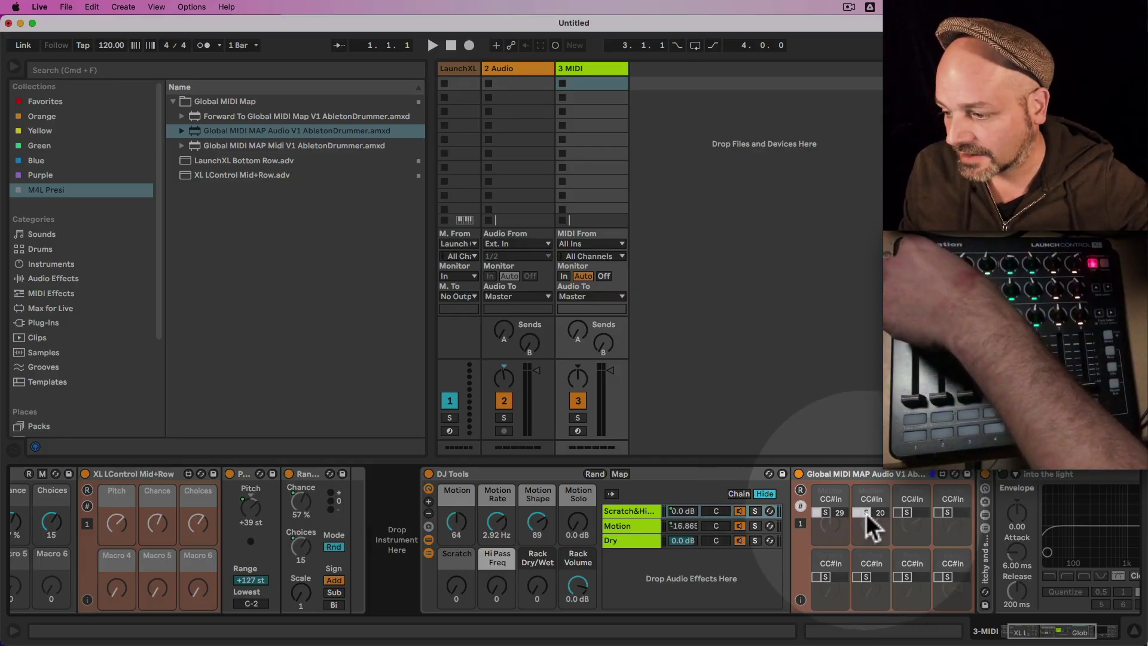
{"action": "left_click", "coordinate": [905, 514]}
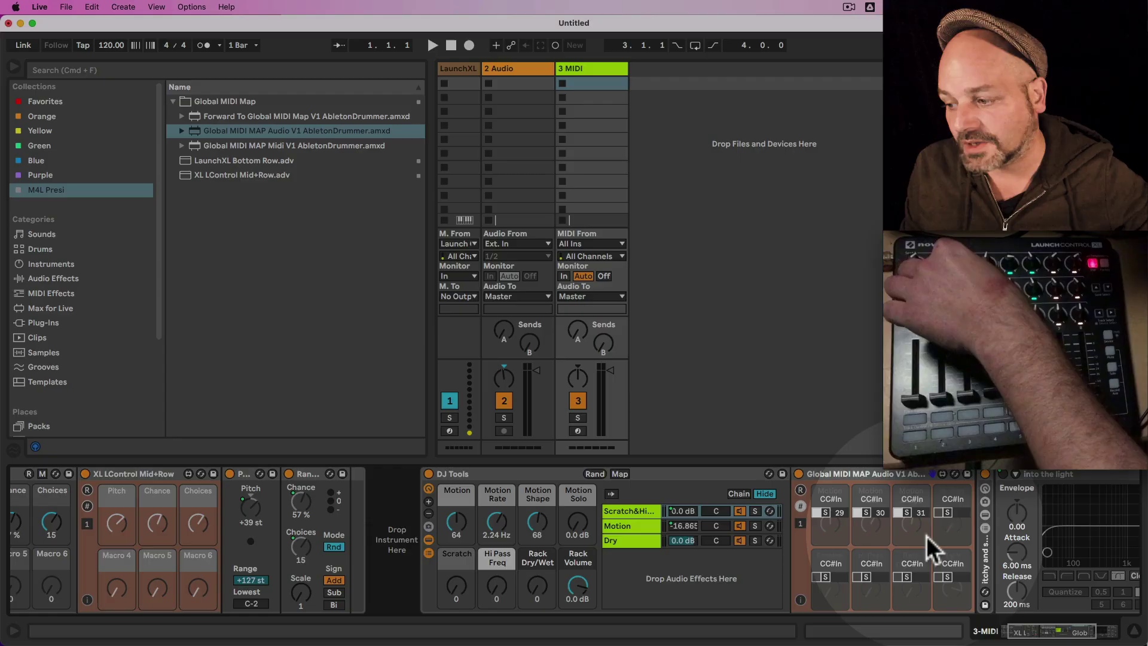
{"action": "left_click", "coordinate": [800, 507]}
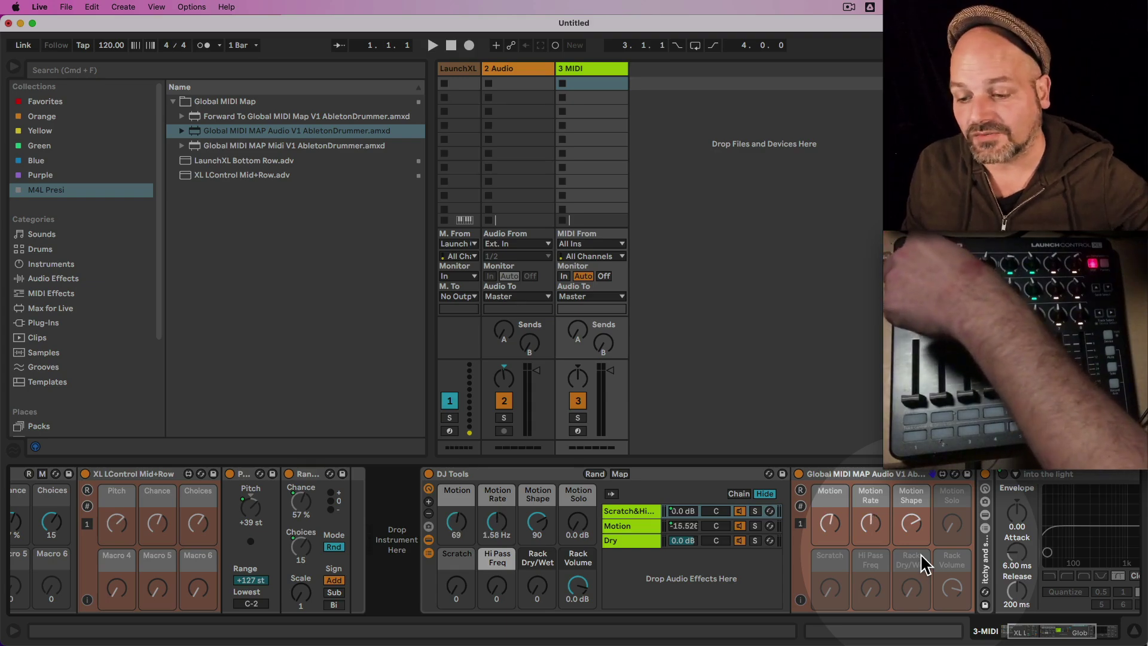
Reopen the Global MIDI MAP Audio device's CC assignments and assign CC 52 to the fourth macro
{"action": "left_click", "coordinate": [834, 475]}
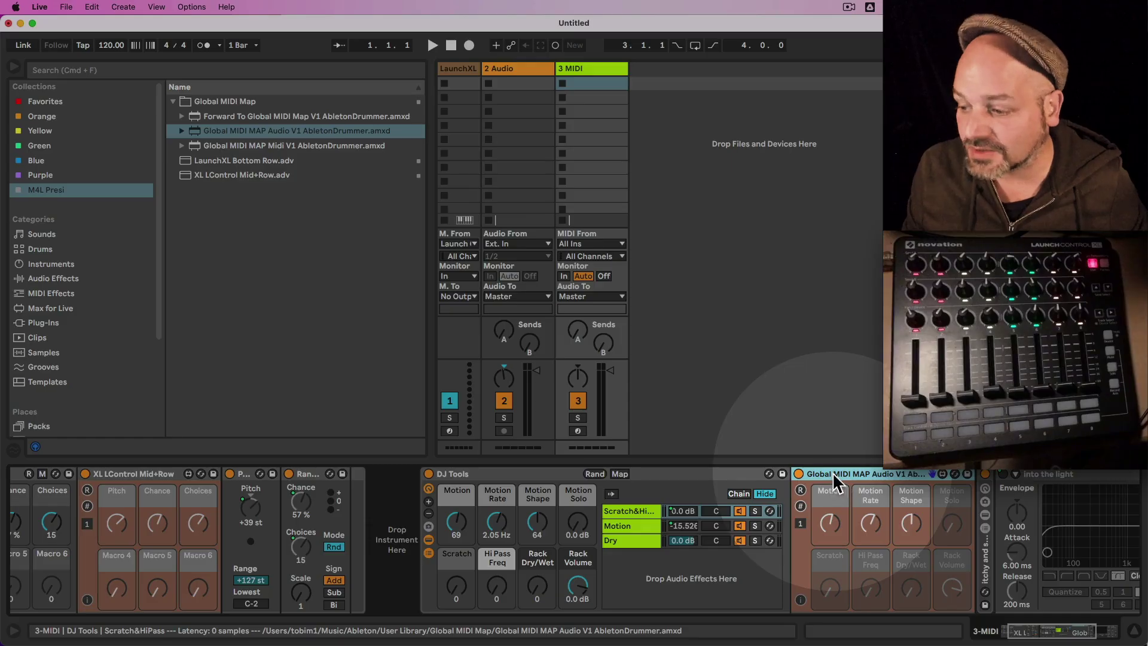
{"action": "left_click", "coordinate": [800, 506]}
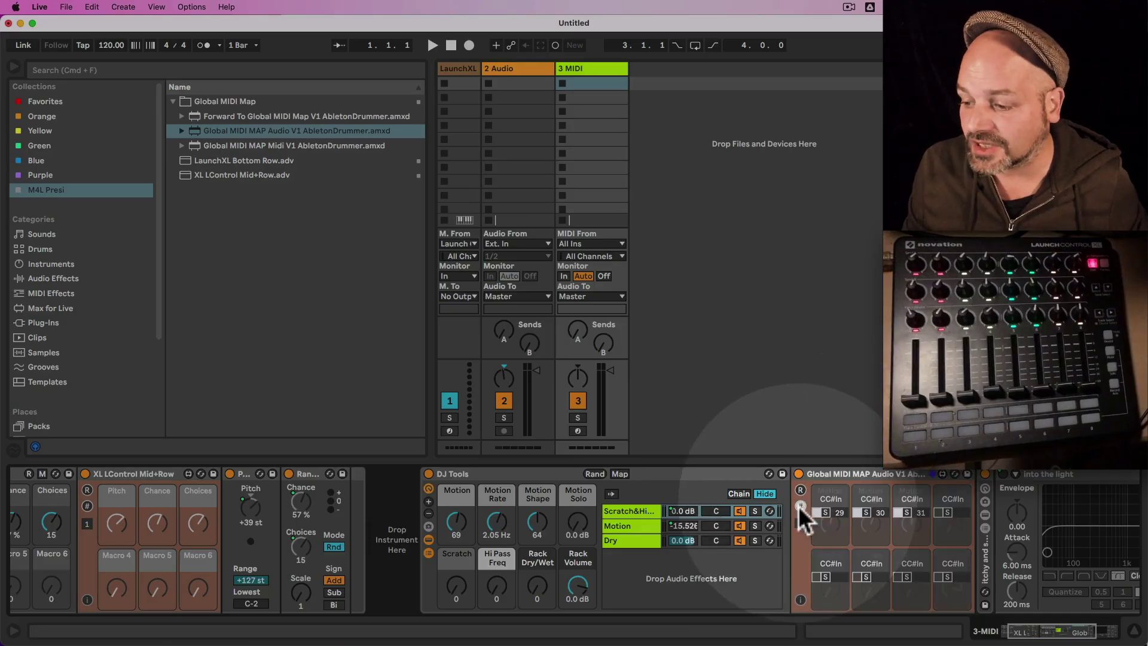
{"action": "left_click", "coordinate": [937, 513]}
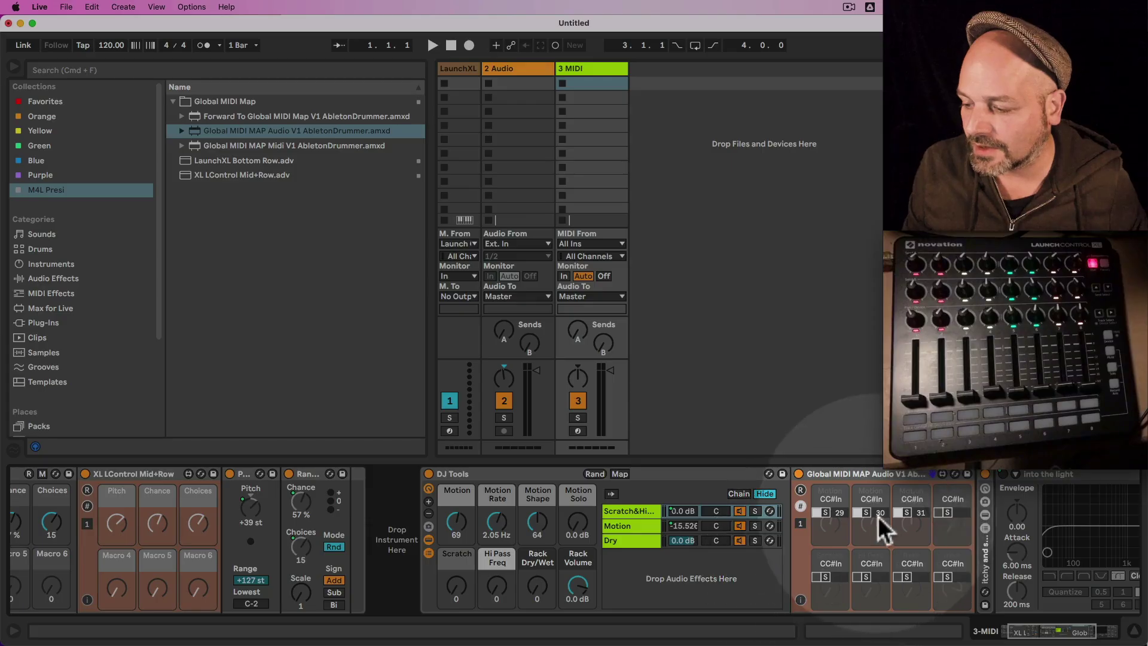
{"action": "left_click", "coordinate": [937, 514]}
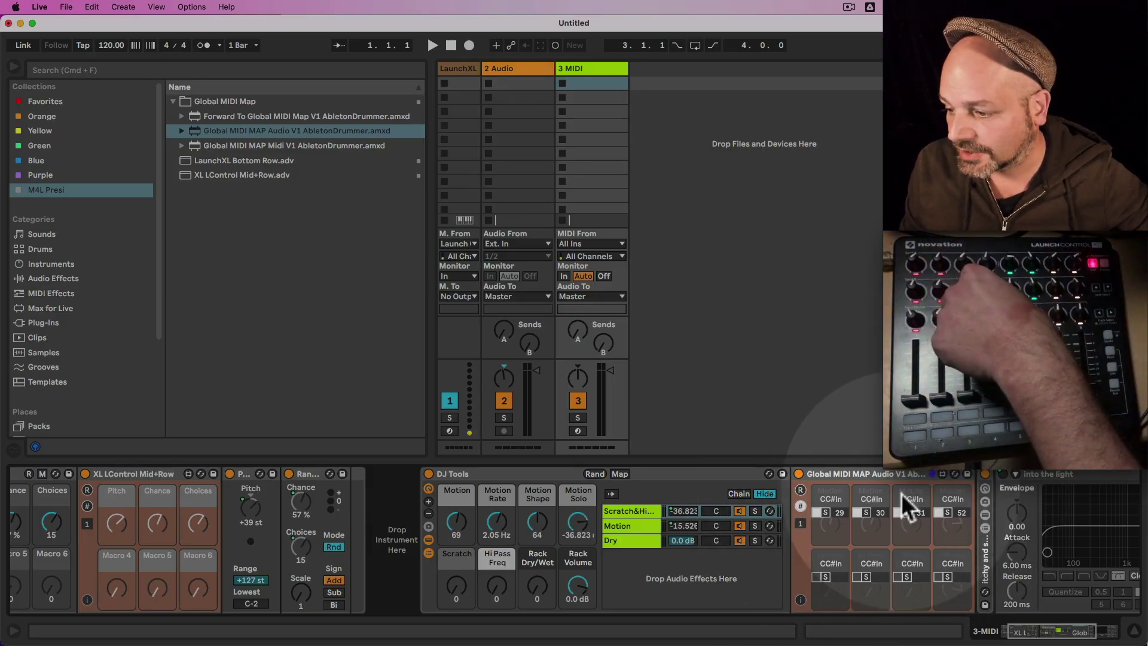
Rename the Global MIDI MAP Audio device as XL Middle First 4
{"action": "left_click", "coordinate": [884, 475]}
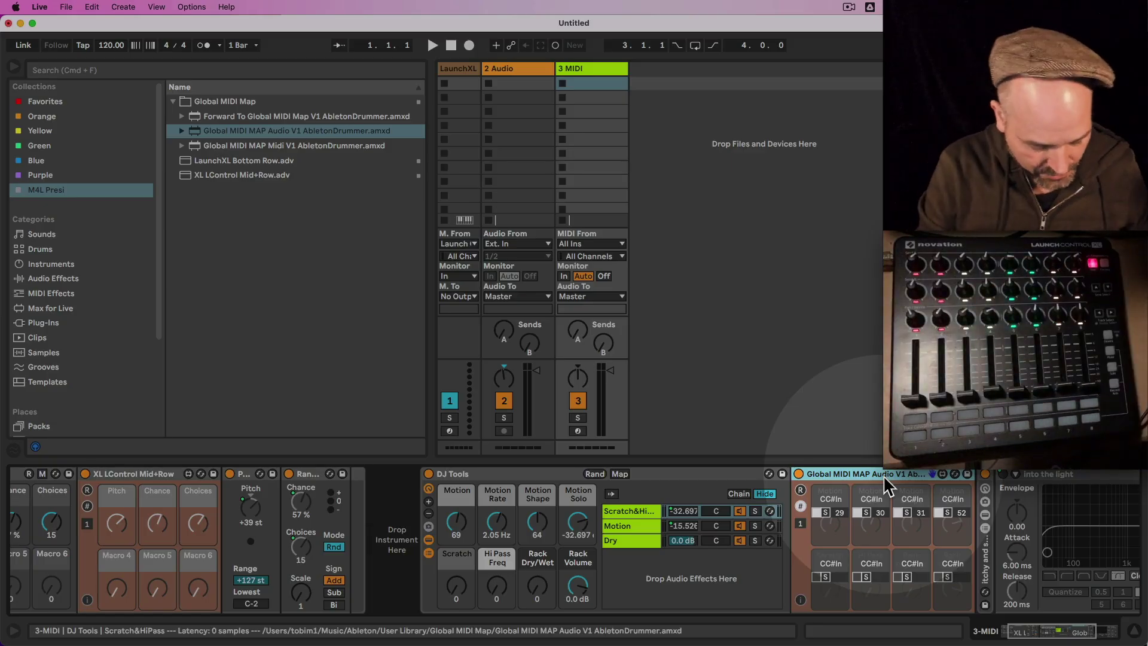
{"action": "key", "text": "super+r"}
{"action": "type", "text": "Midd"}
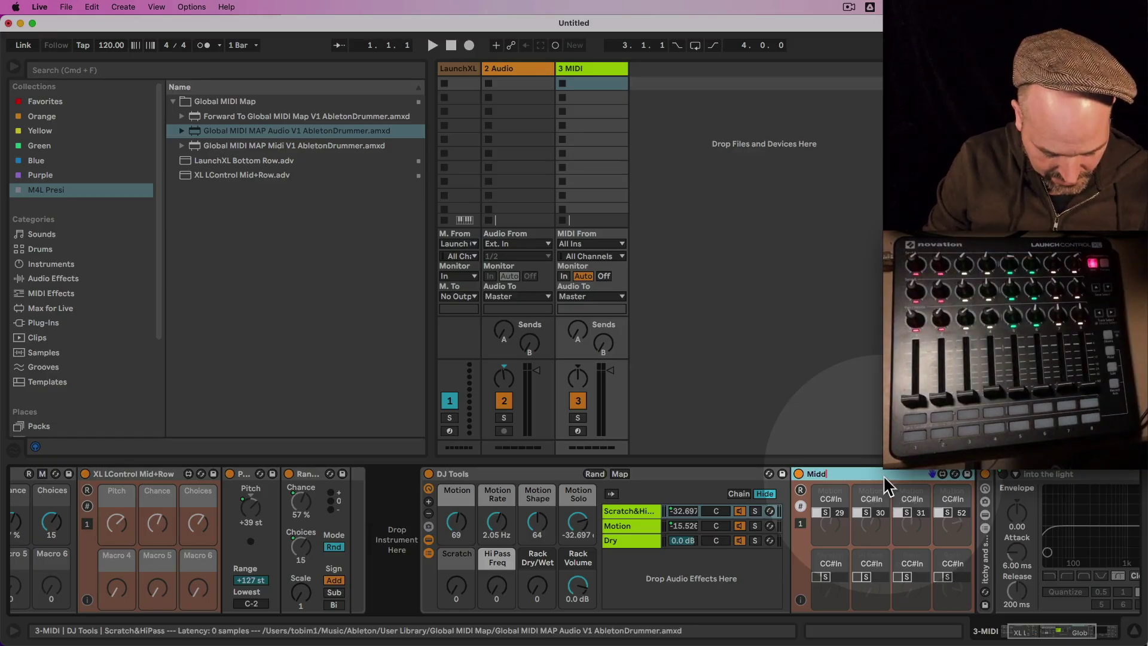
{"action": "type", "text": "le First 4"}
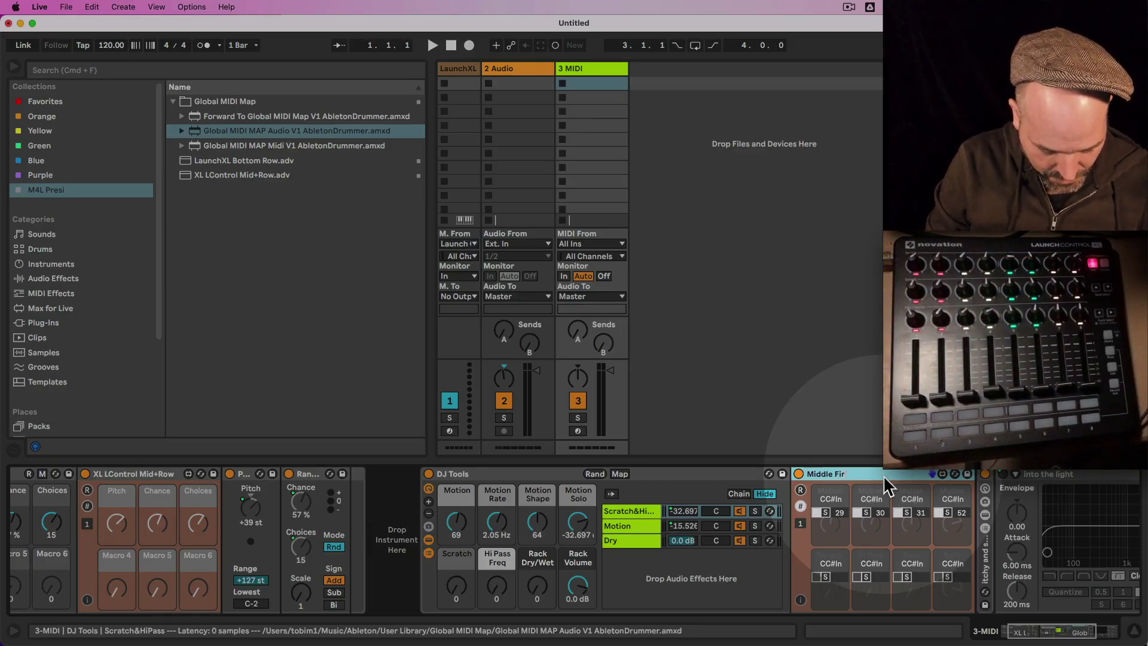
{"action": "left_click", "coordinate": [809, 474]}
{"action": "type", "text": "XL"}
{"action": "key", "text": "Return"}
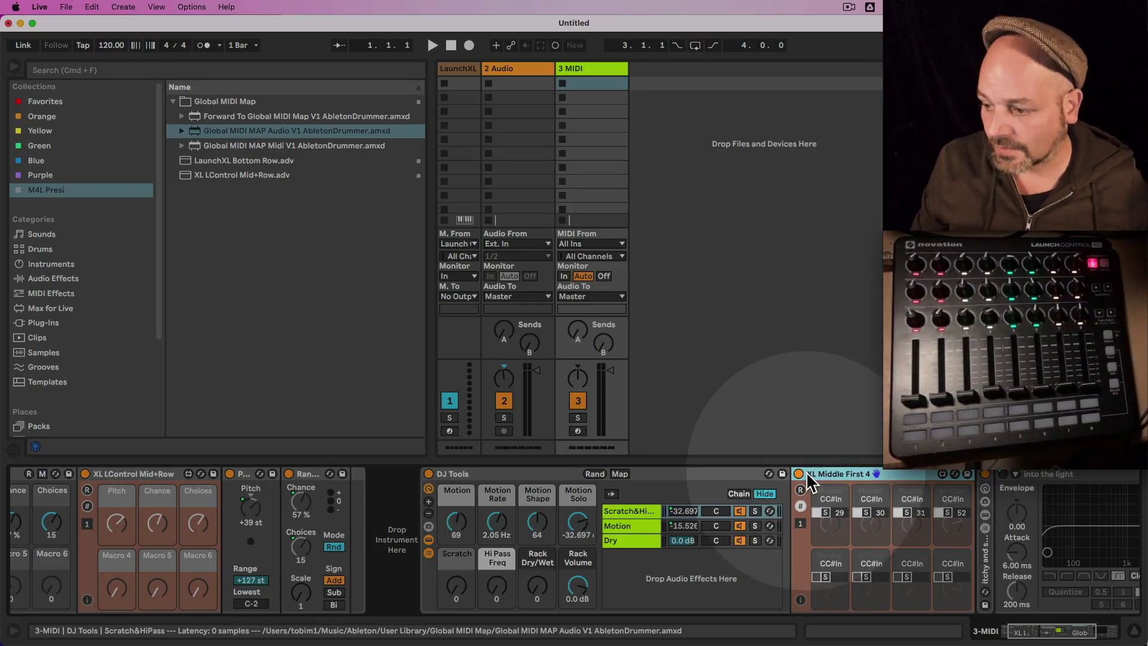
Save the XL Middle First 4 device as a preset in the User Library, keeping its name
{"action": "left_click_drag", "start_coordinate": [827, 473], "coordinate": [62, 354]}
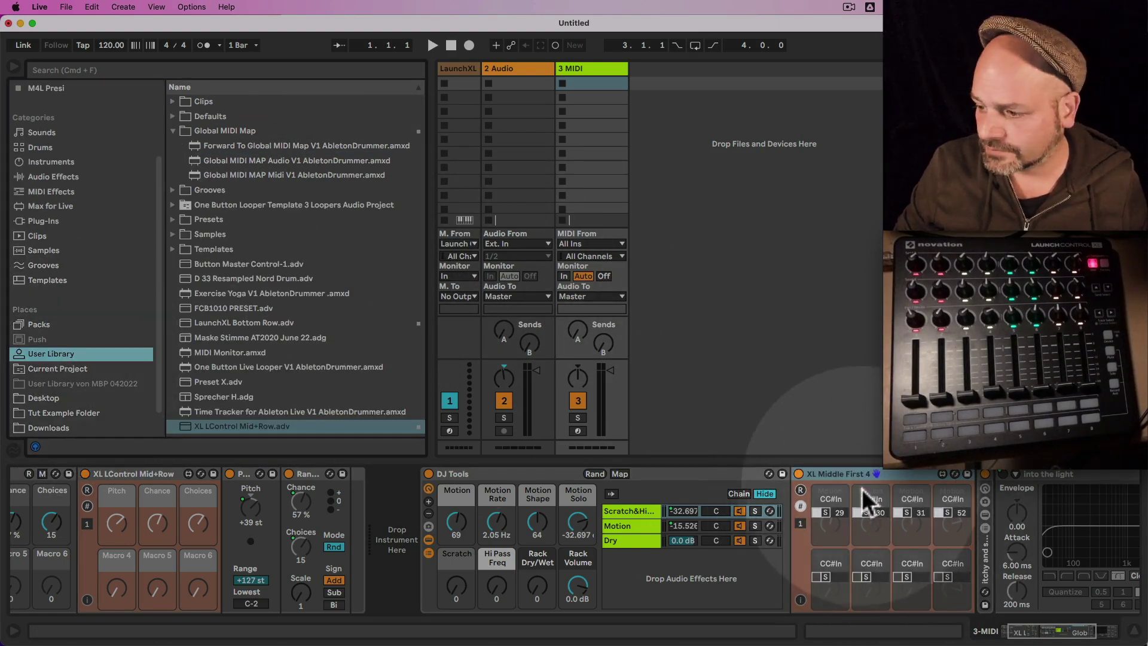
{"action": "left_click_drag", "start_coordinate": [863, 489], "coordinate": [296, 378]}
{"action": "key", "text": "Return"}
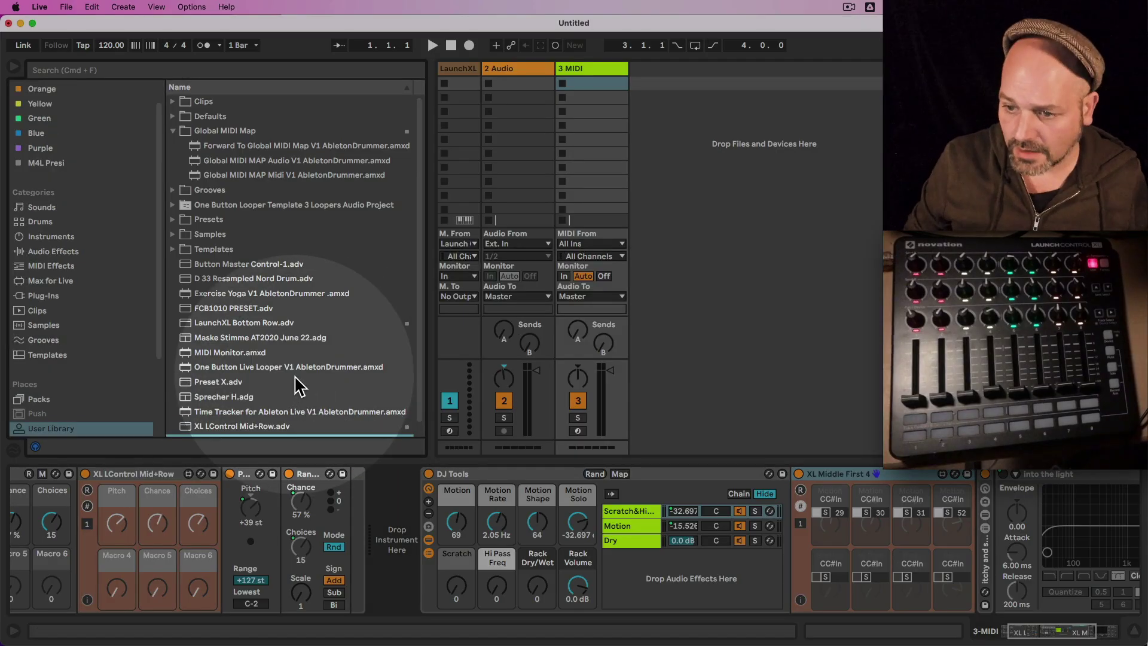
{"action": "scroll", "coordinate": [311, 406], "scroll_direction": "down", "scroll_amount": 1}
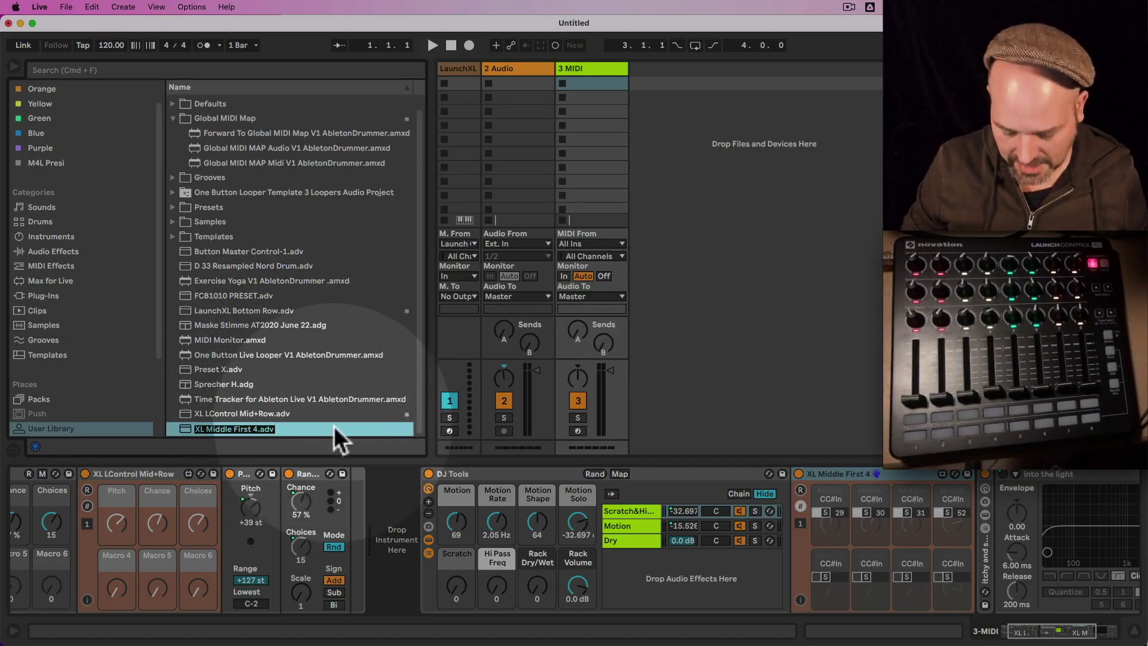
{"action": "scroll", "coordinate": [334, 426], "scroll_direction": "up", "scroll_amount": 1}
{"action": "scroll", "coordinate": [332, 428], "scroll_direction": "down", "scroll_amount": 1}
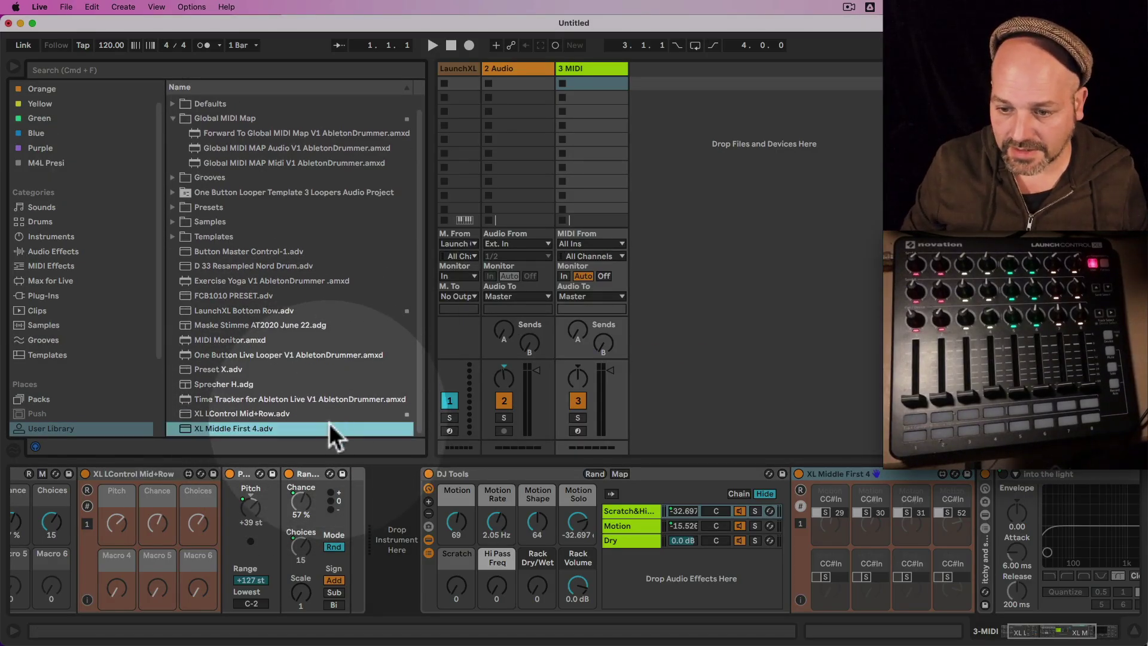
Add the XL Middle First 4 preset to the M4L Presi collection and open that collection
{"action": "right_click", "coordinate": [330, 427]}
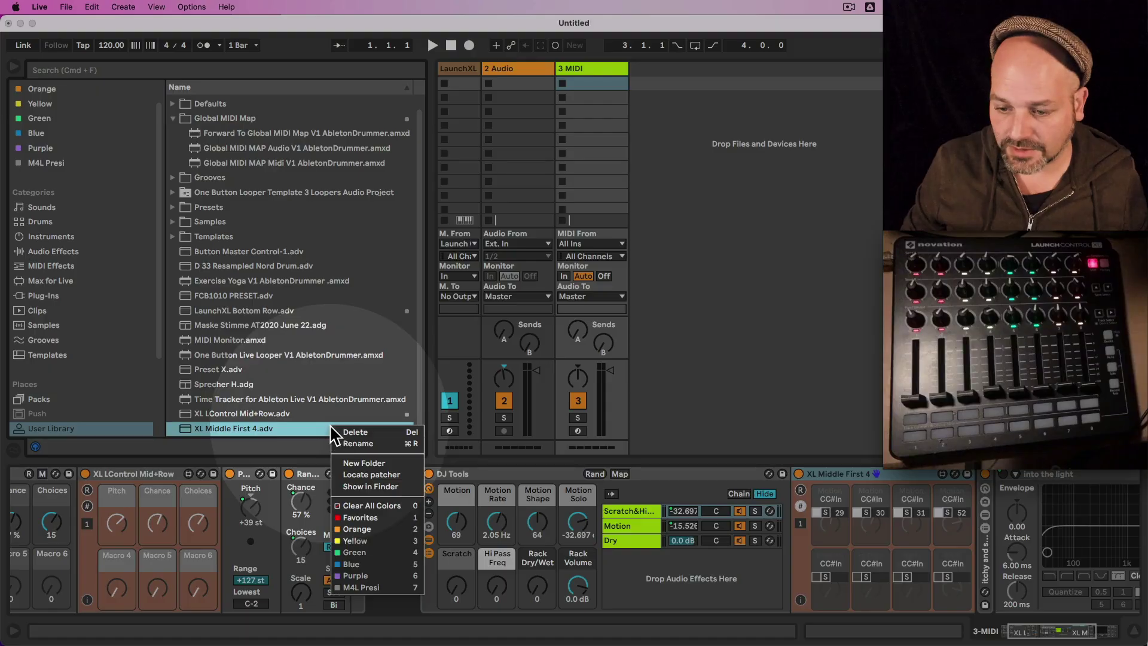
{"action": "left_click", "coordinate": [379, 587]}
{"action": "left_click", "coordinate": [62, 170]}
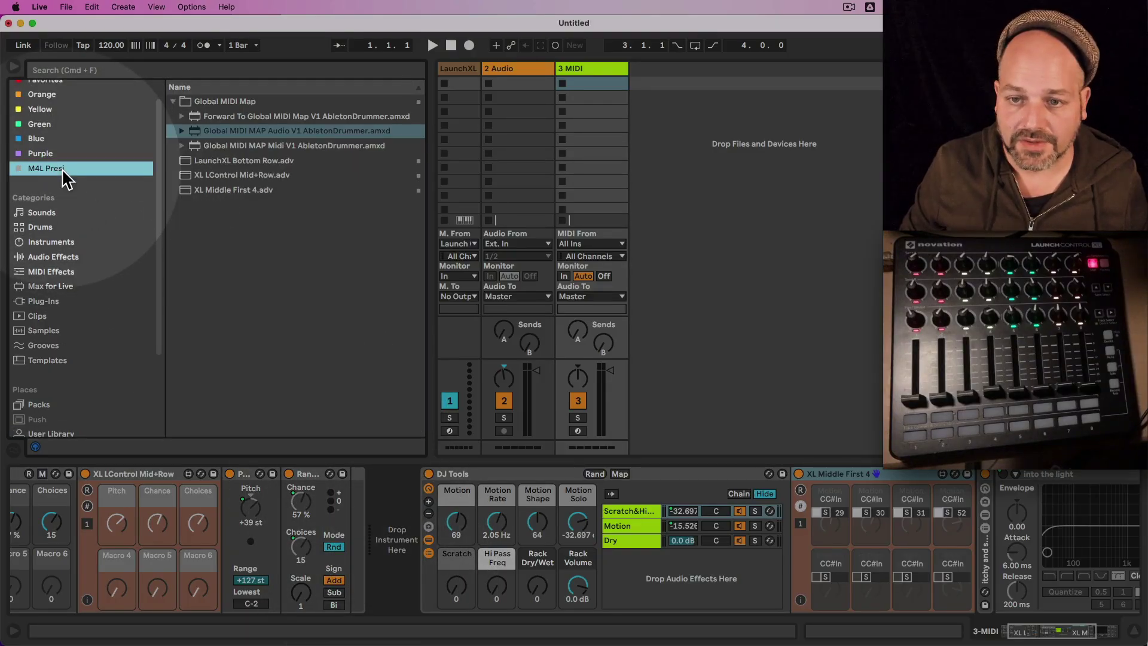
Remove the DJ Tools rack and load the Filter Pumper rack from the Performance & DJ audio effect racks on the MIDI track
{"action": "left_click", "coordinate": [507, 469]}
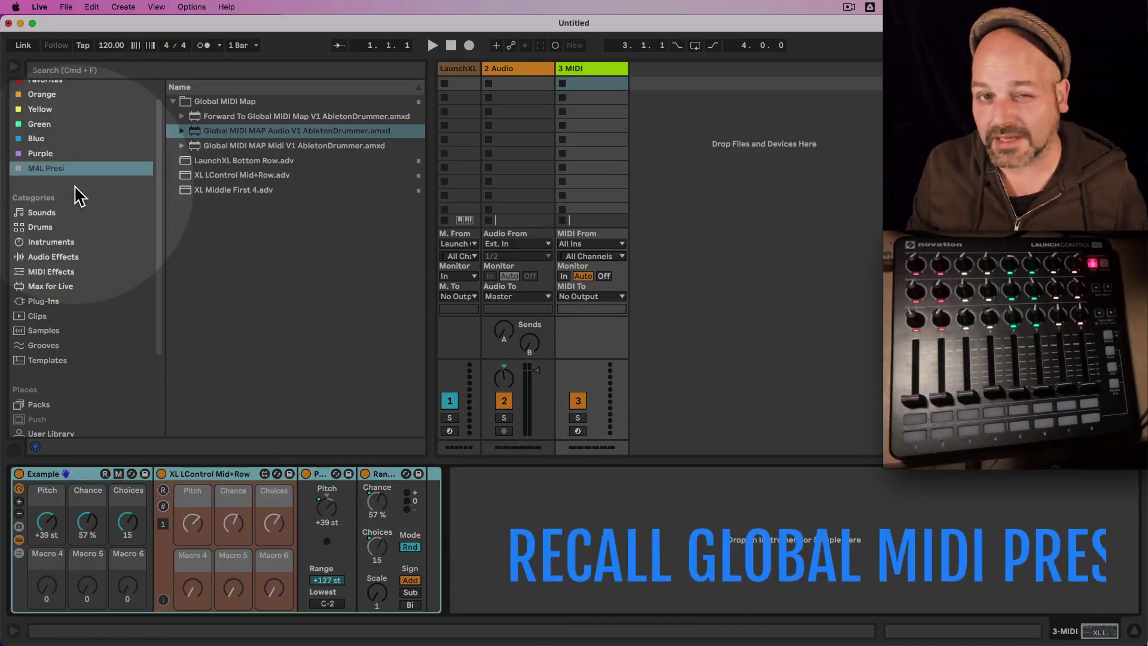
{"action": "scroll", "coordinate": [57, 314], "scroll_direction": "down", "scroll_amount": 3}
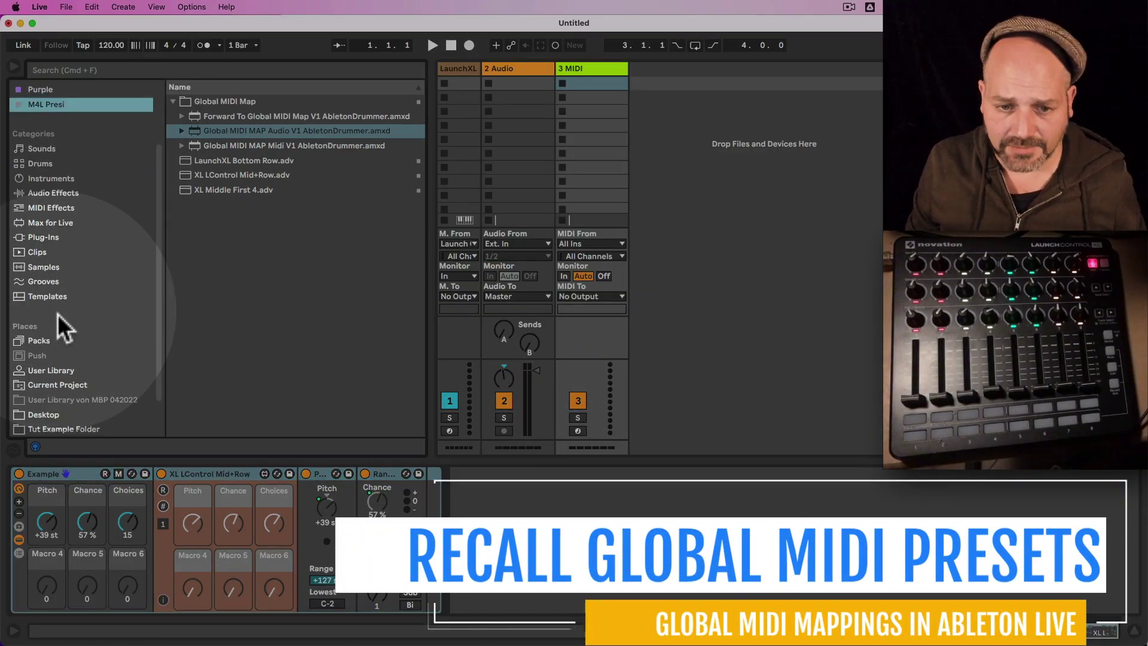
{"action": "scroll", "coordinate": [58, 315], "scroll_direction": "up", "scroll_amount": 1}
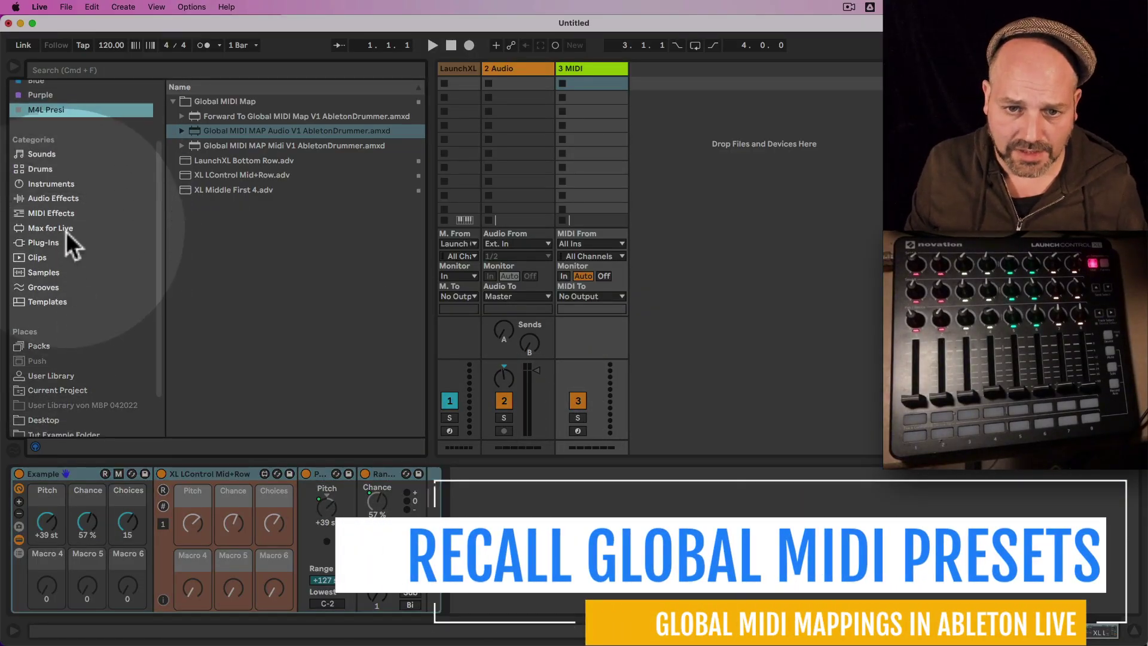
{"action": "left_click", "coordinate": [55, 201]}
{"action": "scroll", "coordinate": [235, 377], "scroll_direction": "down", "scroll_amount": 2}
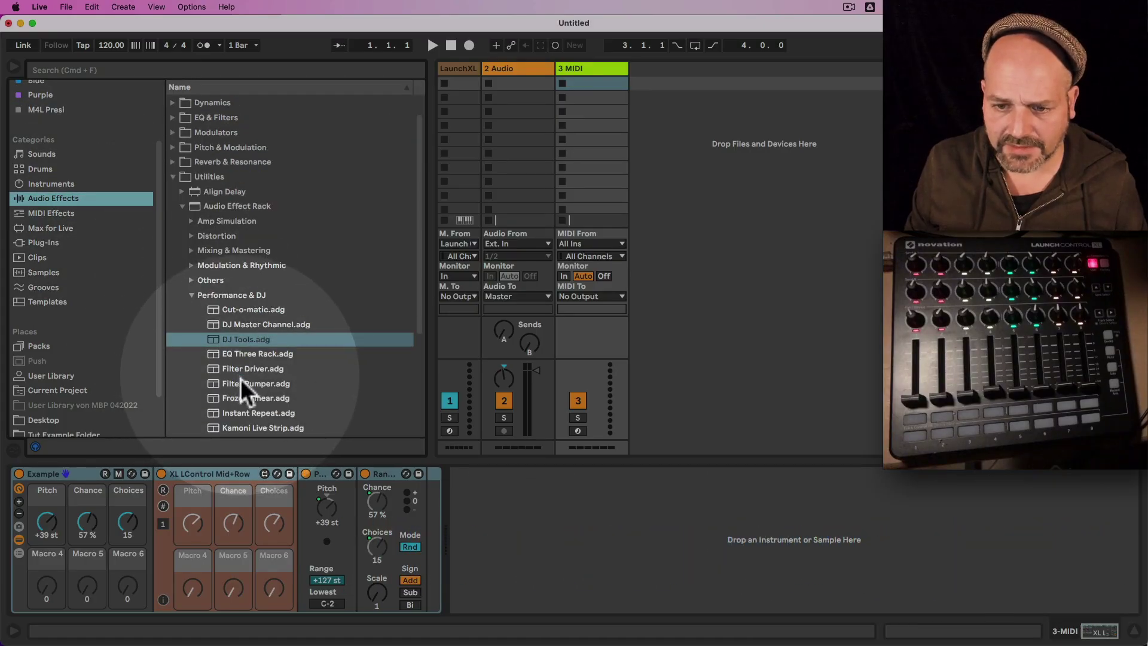
{"action": "left_click", "coordinate": [249, 385]}
{"action": "double_click", "coordinate": [249, 385]}
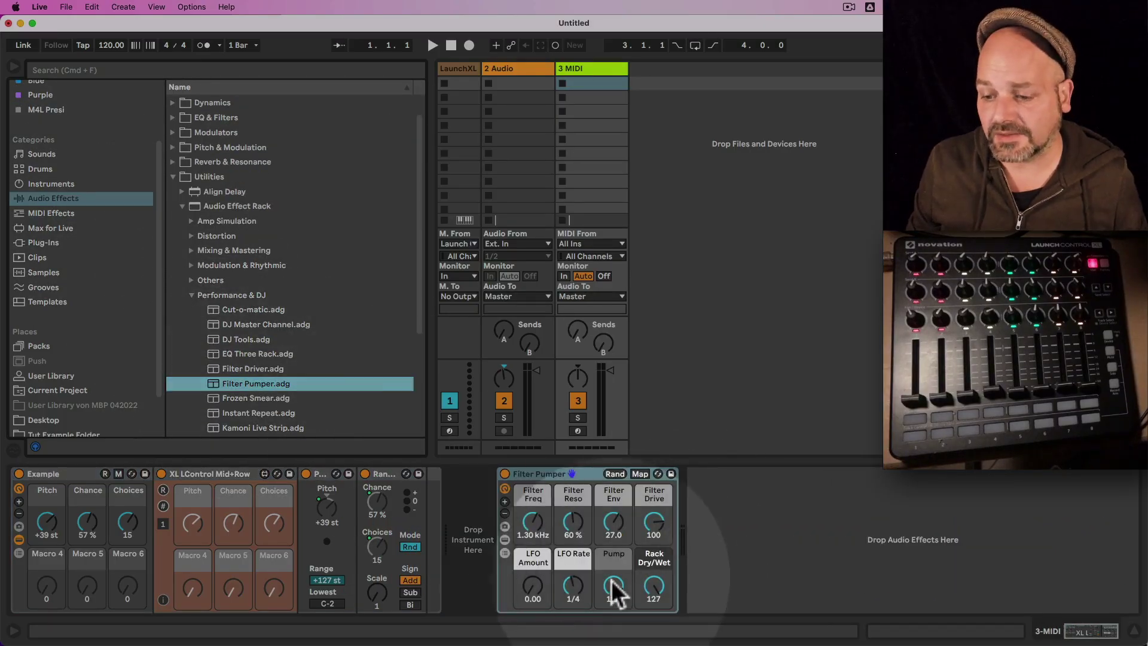
Insert the XL Middle First 4 preset from the M4L Presi collection into Filter Pumper's Wet chain and check its CC assignments
{"action": "left_click", "coordinate": [506, 539]}
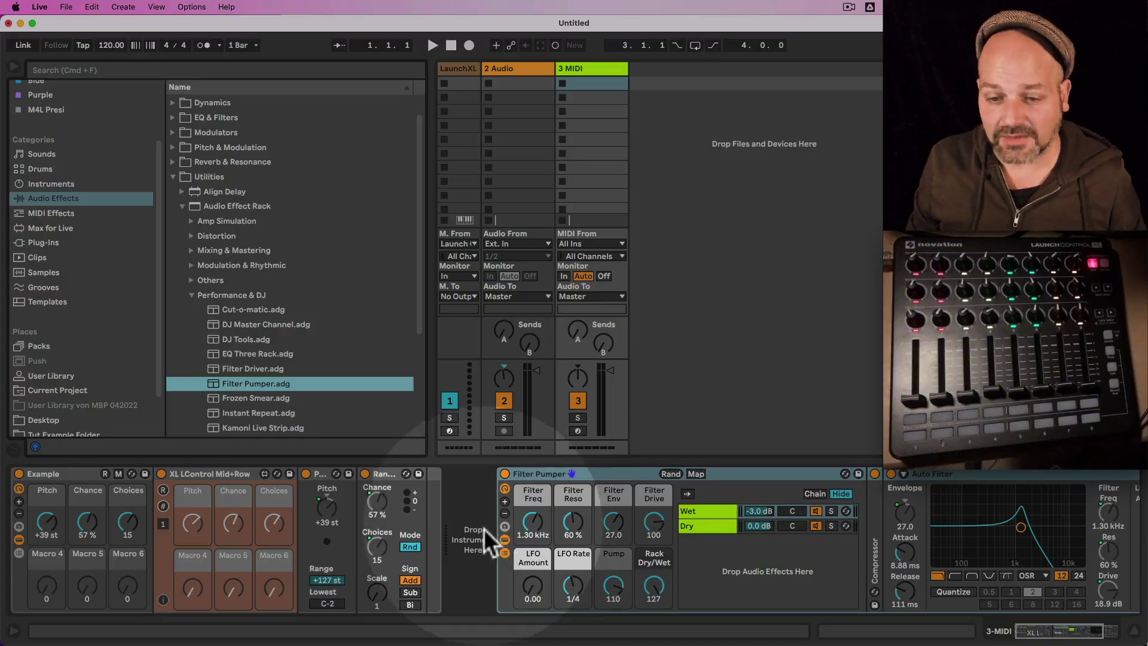
{"action": "scroll", "coordinate": [47, 165], "scroll_direction": "up", "scroll_amount": 2}
{"action": "left_click", "coordinate": [49, 139]}
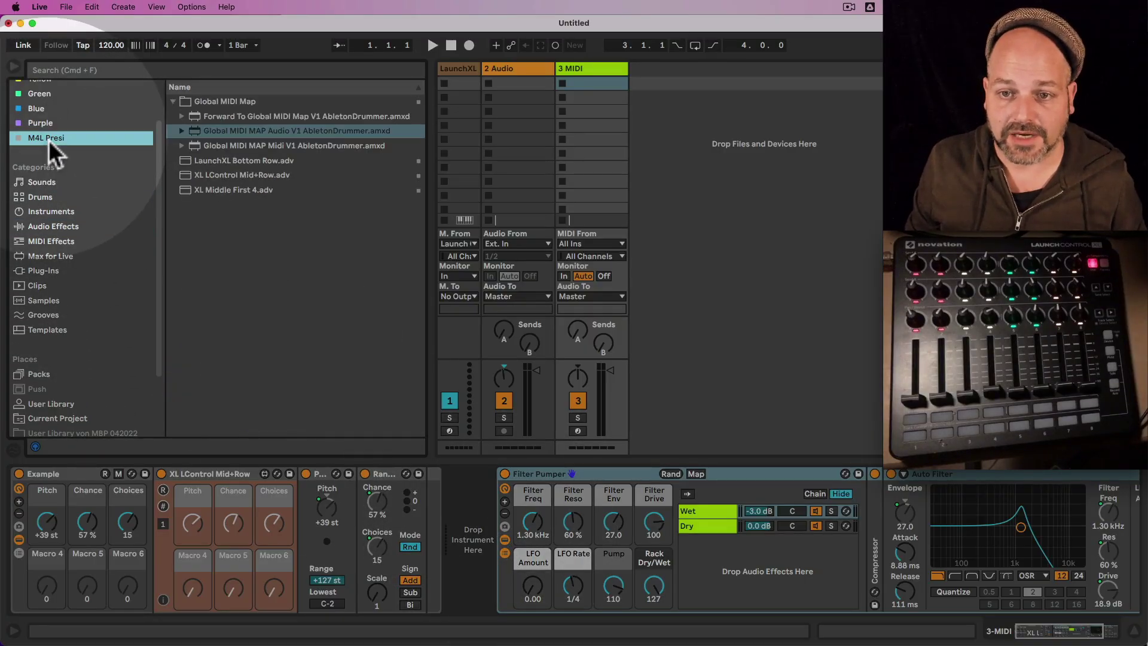
{"action": "mouse_move", "coordinate": [228, 189]}
{"action": "left_mouse_down"}
{"action": "mouse_move", "coordinate": [218, 189]}
{"action": "mouse_move", "coordinate": [826, 515]}
{"action": "mouse_move", "coordinate": [876, 525]}
{"action": "mouse_move", "coordinate": [869, 520]}
{"action": "left_mouse_up"}
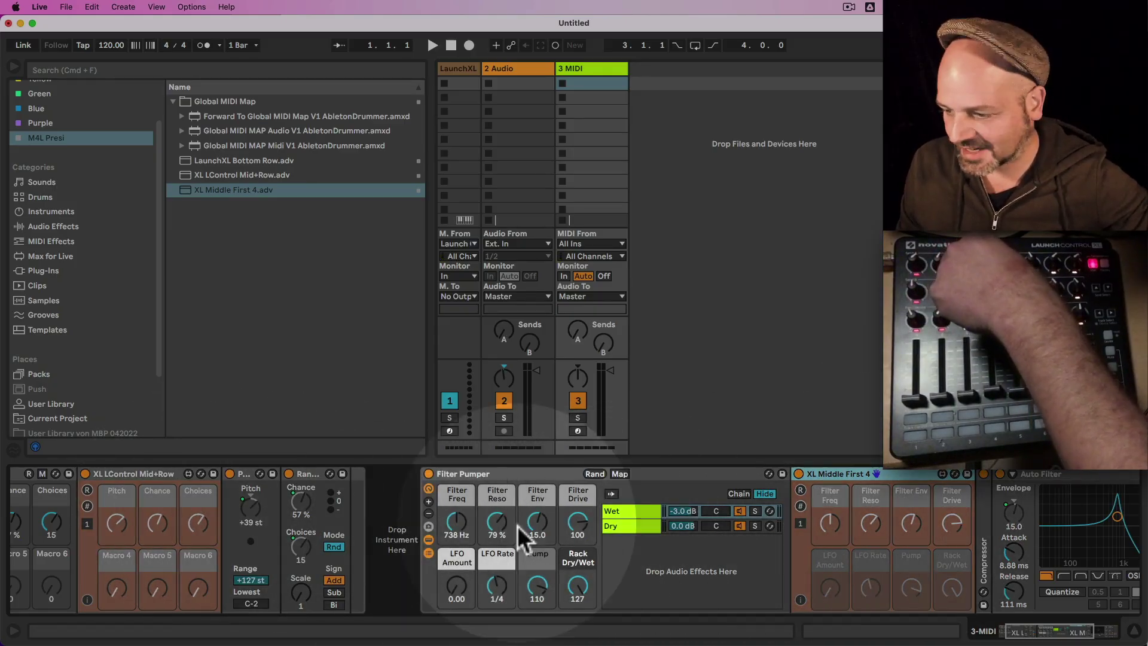
{"action": "left_click", "coordinate": [800, 506]}
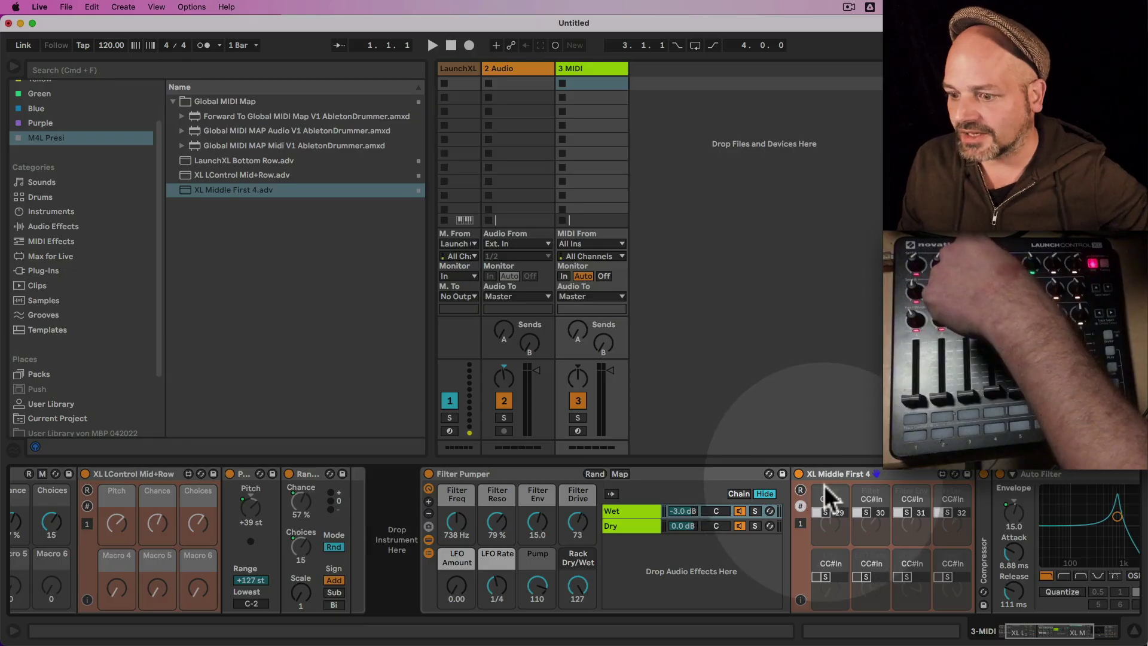
{"action": "left_click", "coordinate": [802, 506]}
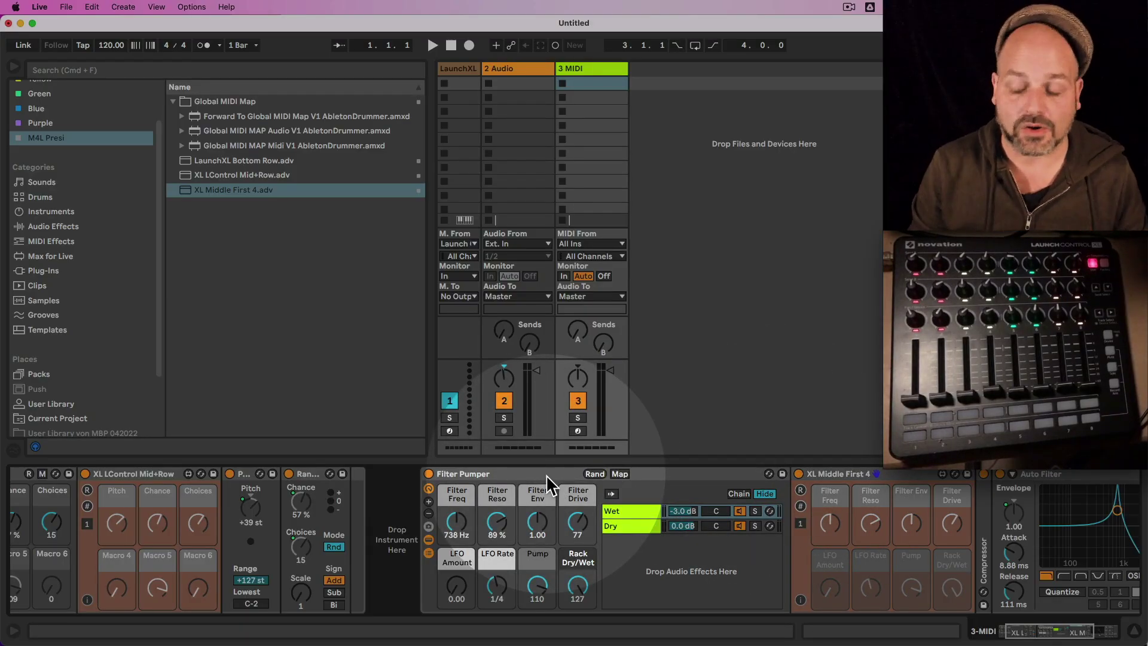
Rename the Filter Pumper rack as Filter Pumper w Mapping and save it to the User Library, copying its files
{"action": "left_click", "coordinate": [542, 476]}
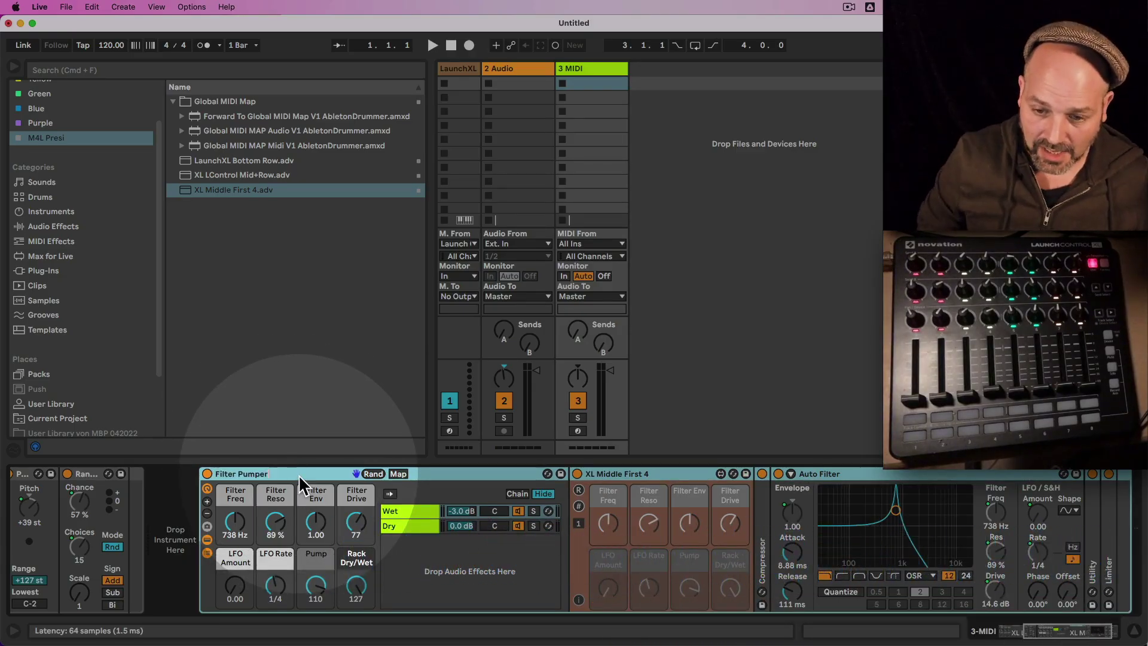
{"action": "type", "text": "w Ma"}
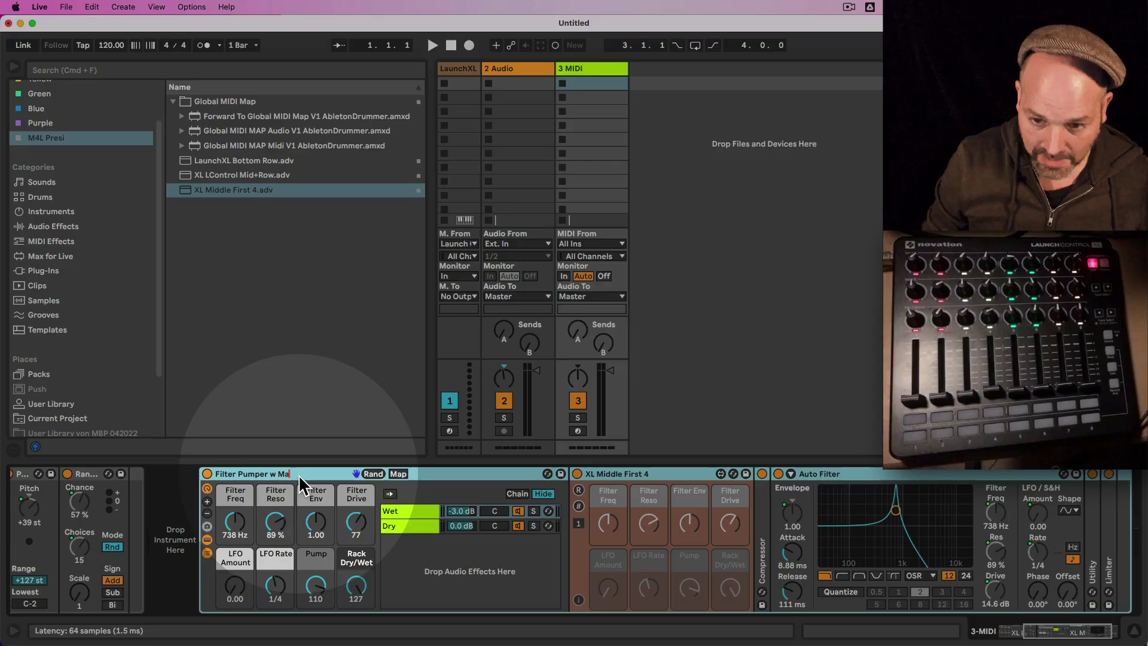
{"action": "type", "text": "pping"}
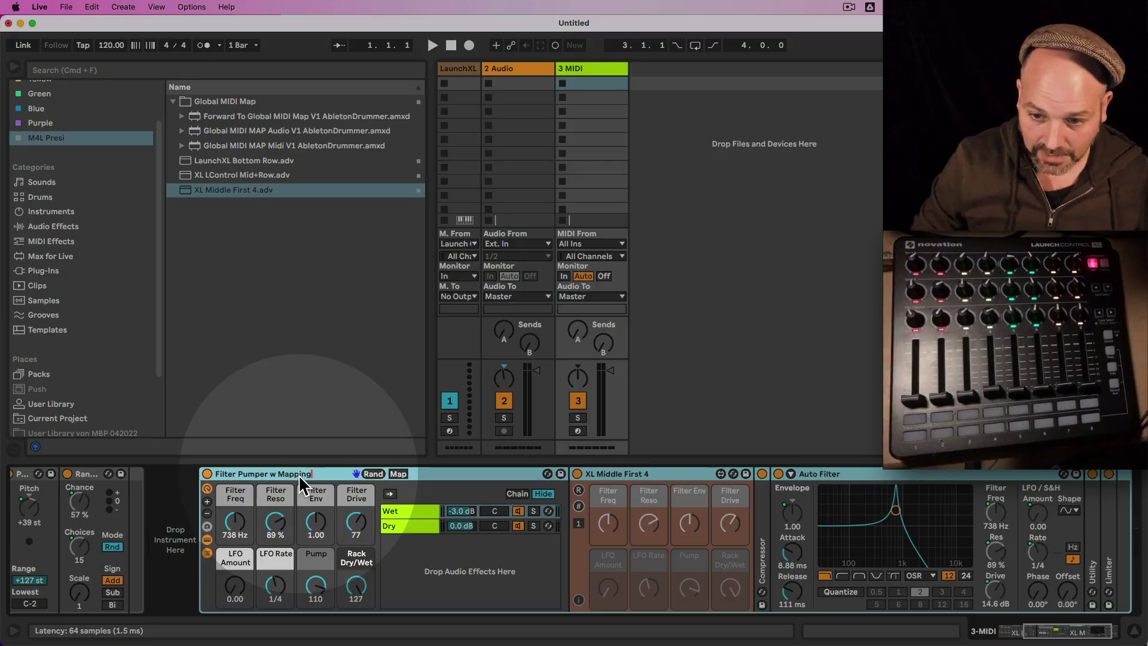
{"action": "key", "text": "Return"}
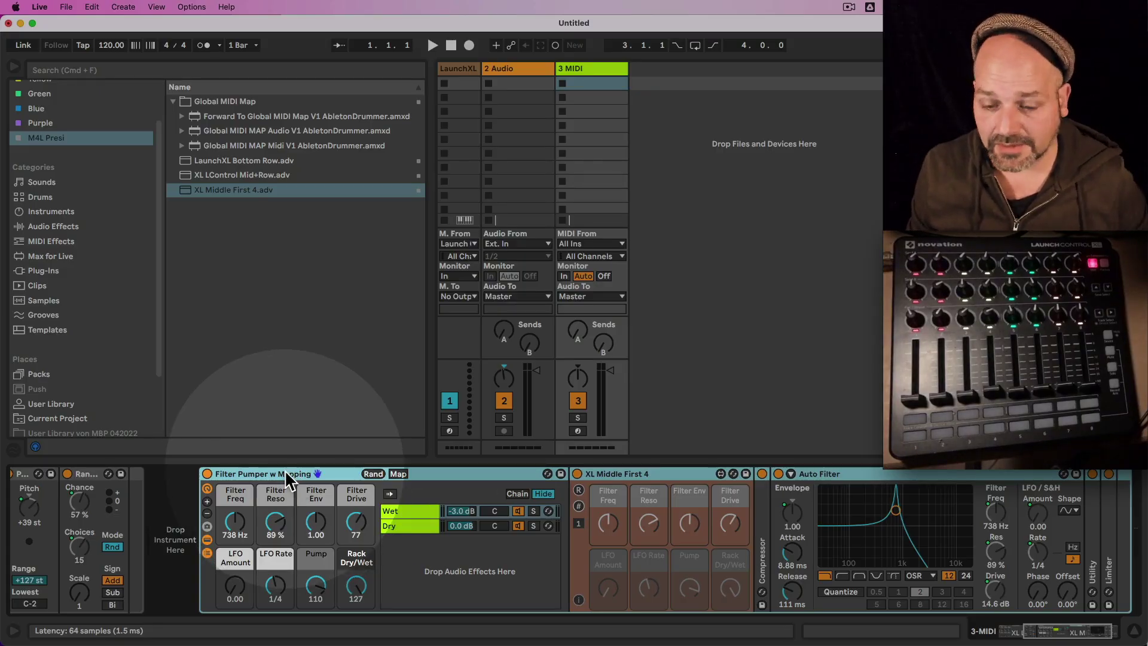
{"action": "left_click_drag", "start_coordinate": [263, 475], "coordinate": [69, 412]}
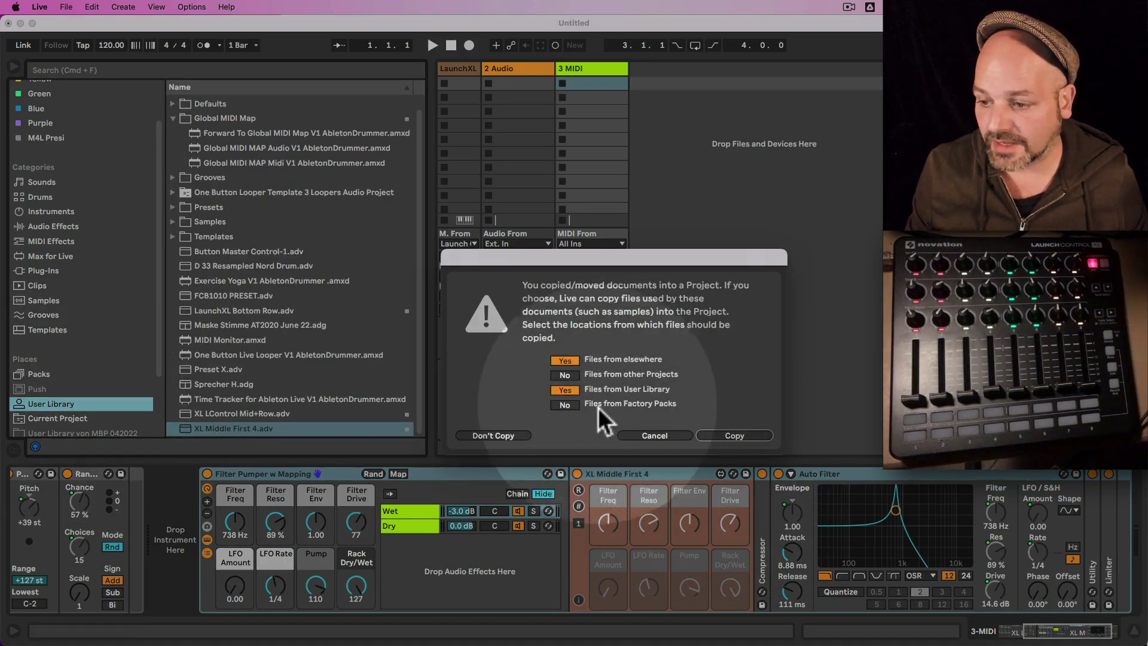
{"action": "left_click", "coordinate": [723, 439]}
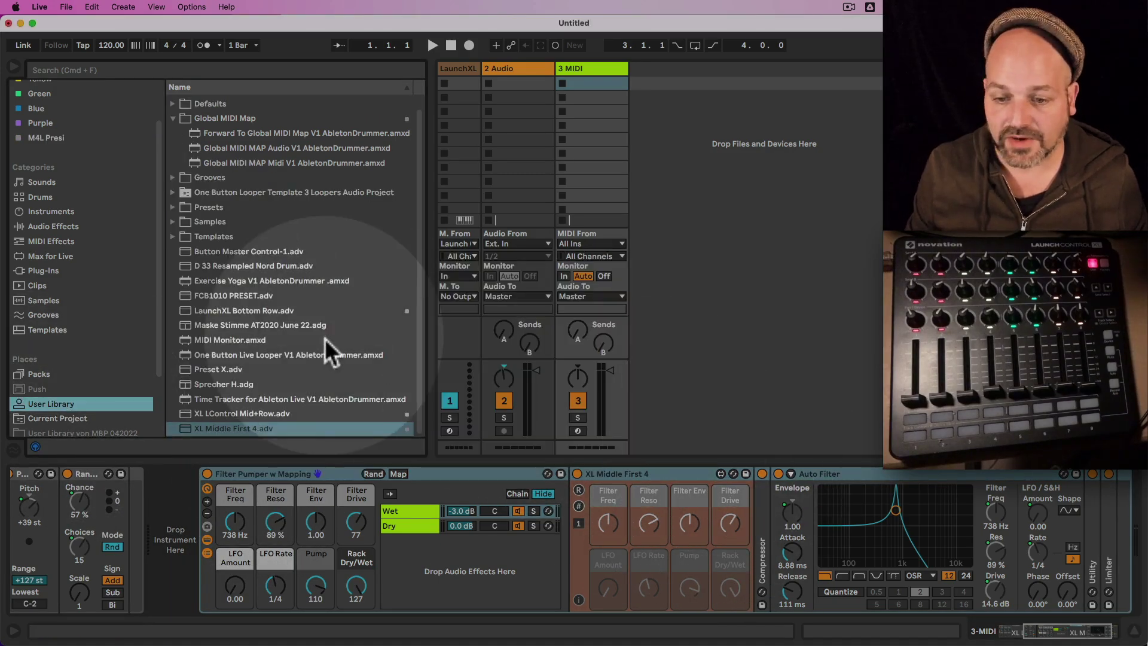
{"action": "right_click", "coordinate": [295, 429]}
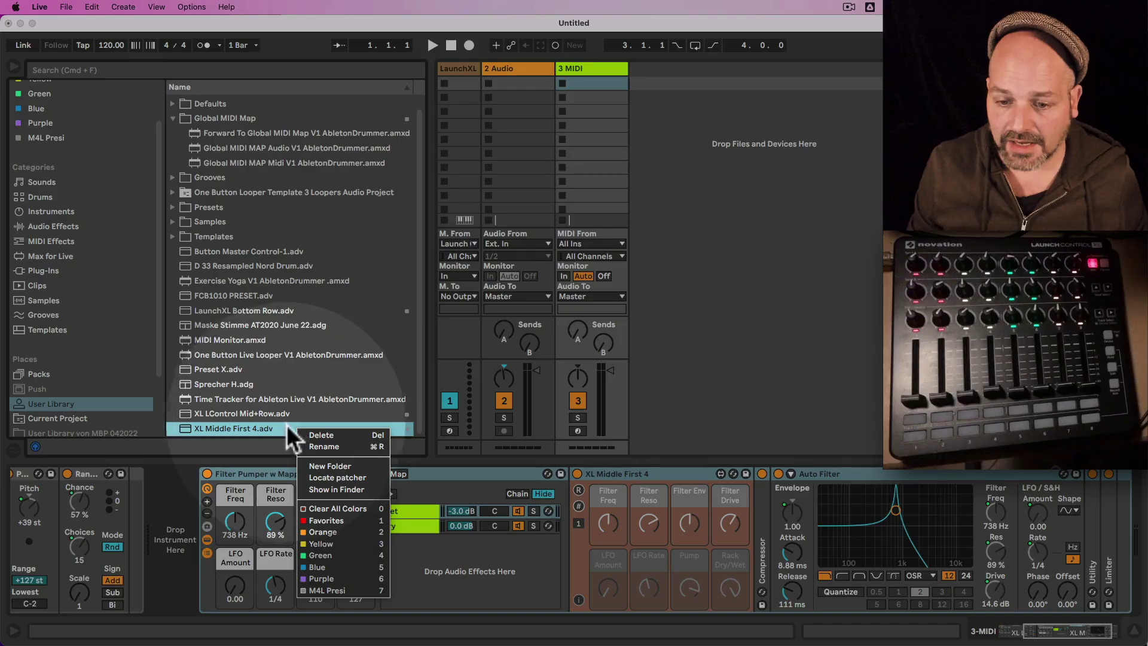
{"action": "left_click", "coordinate": [286, 424]}
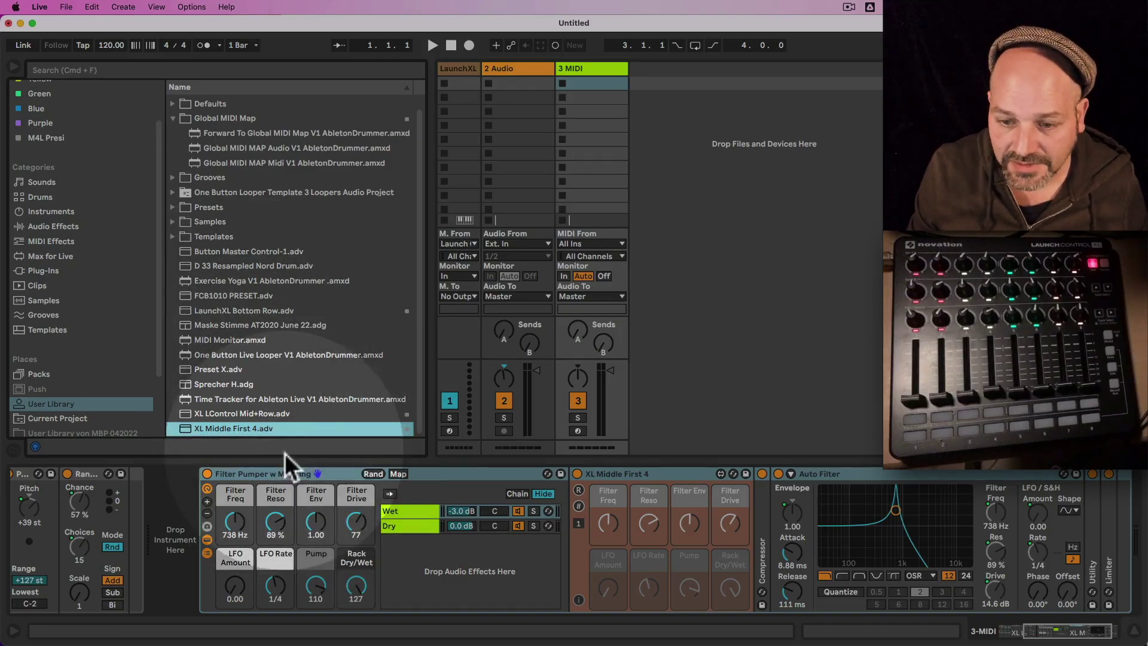
{"action": "left_click", "coordinate": [548, 474]}
{"action": "left_click", "coordinate": [547, 473]}
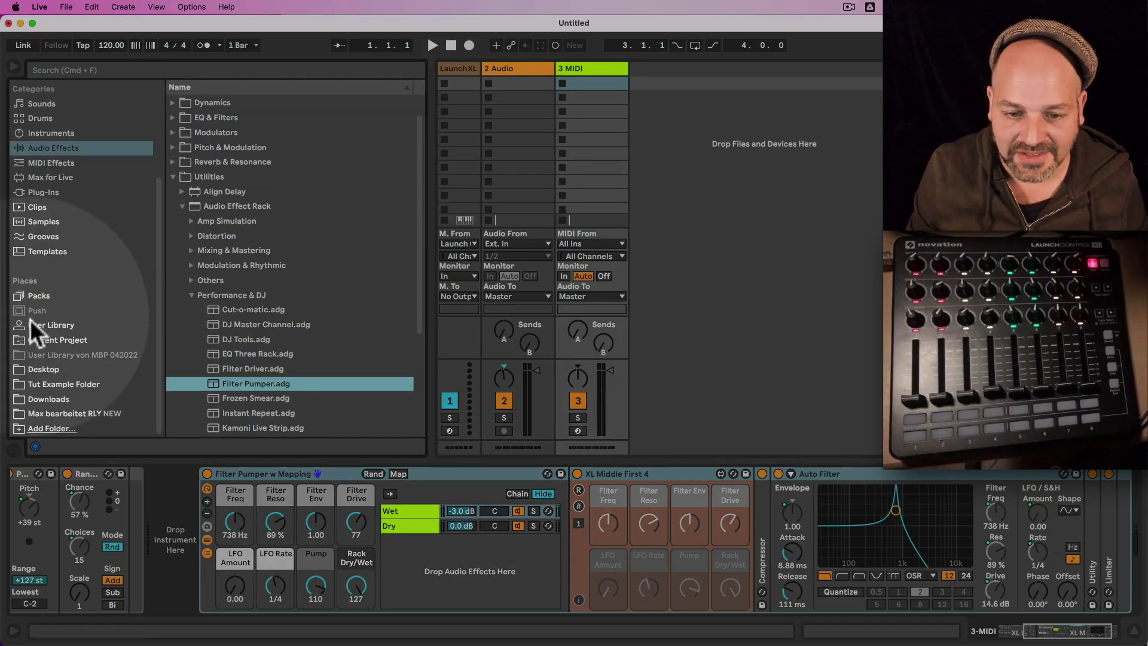
Add Filter Pumper w Mapping.adg from the User Library to the M4L Presi collection and open that collection
{"action": "left_click", "coordinate": [60, 324]}
{"action": "left_click", "coordinate": [232, 310]}
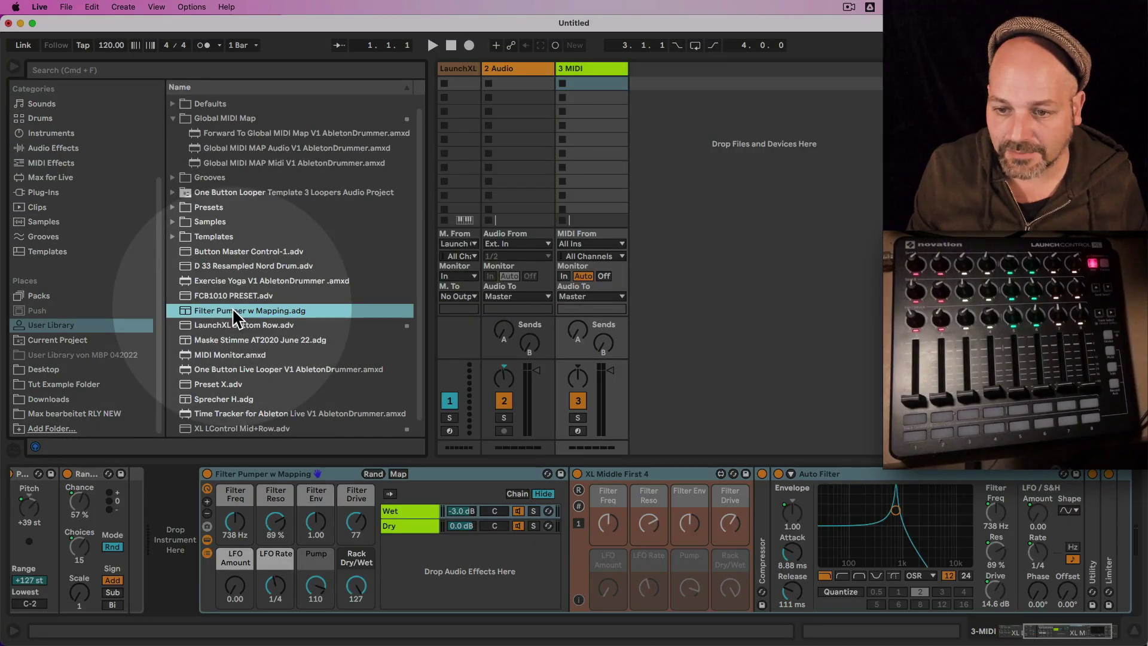
{"action": "right_click", "coordinate": [232, 308]}
{"action": "left_click", "coordinate": [269, 462]}
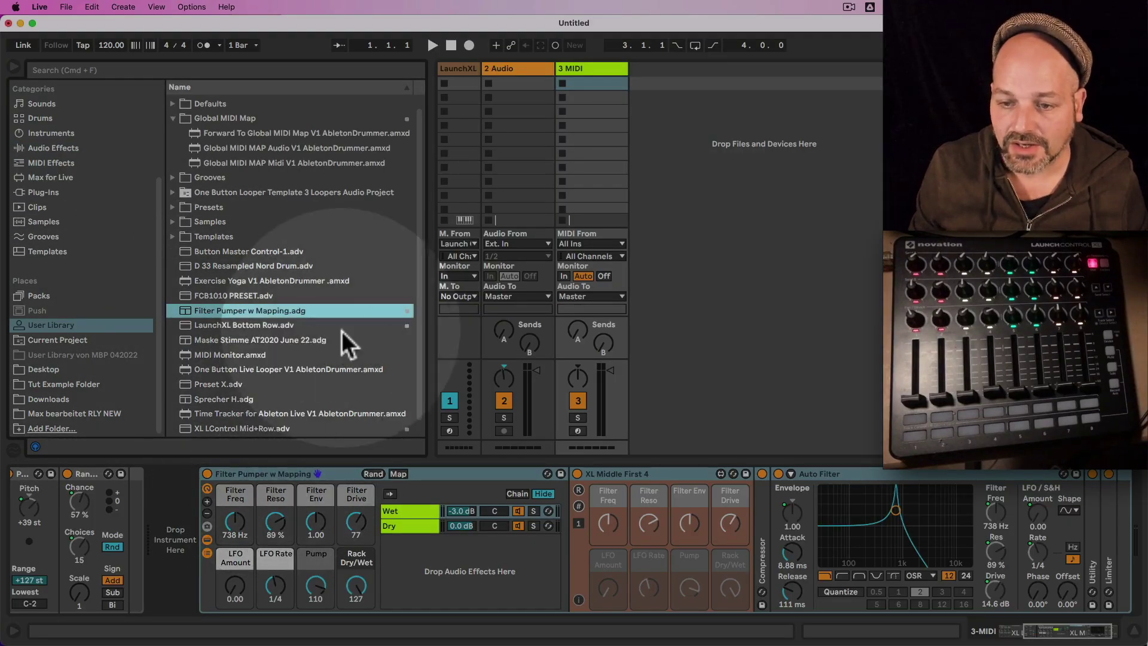
{"action": "left_click", "coordinate": [49, 189]}
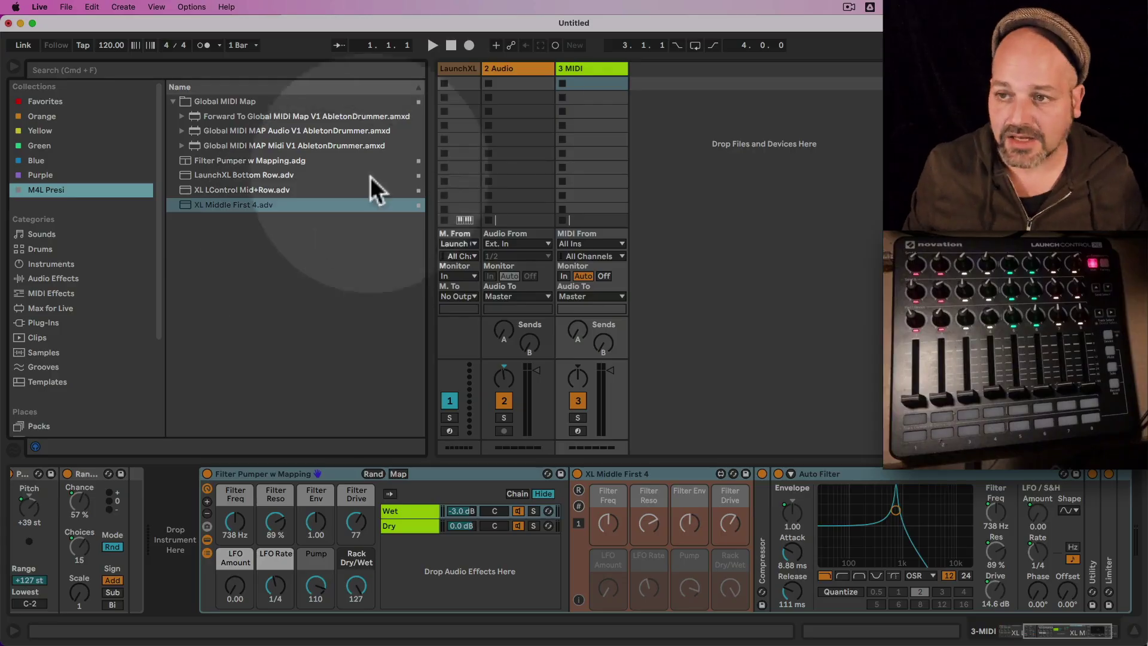
Widen the LaunchXL IN track and save the track to the User Library, copying its files
{"action": "left_click", "coordinate": [463, 69]}
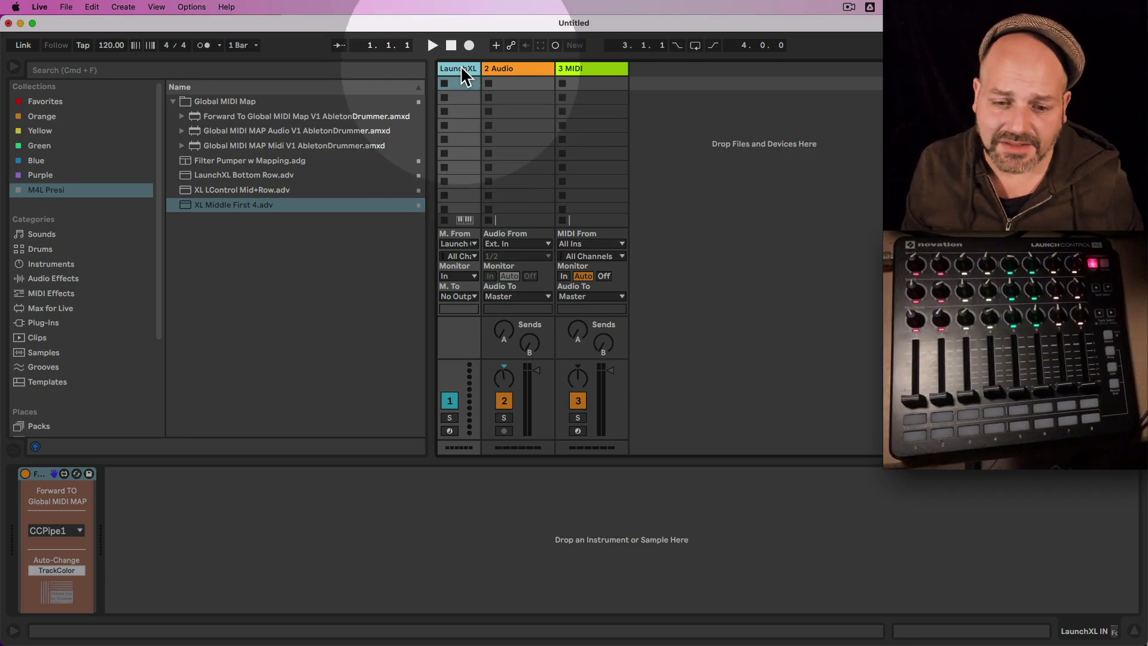
{"action": "left_click_drag", "start_coordinate": [487, 82], "coordinate": [577, 101]}
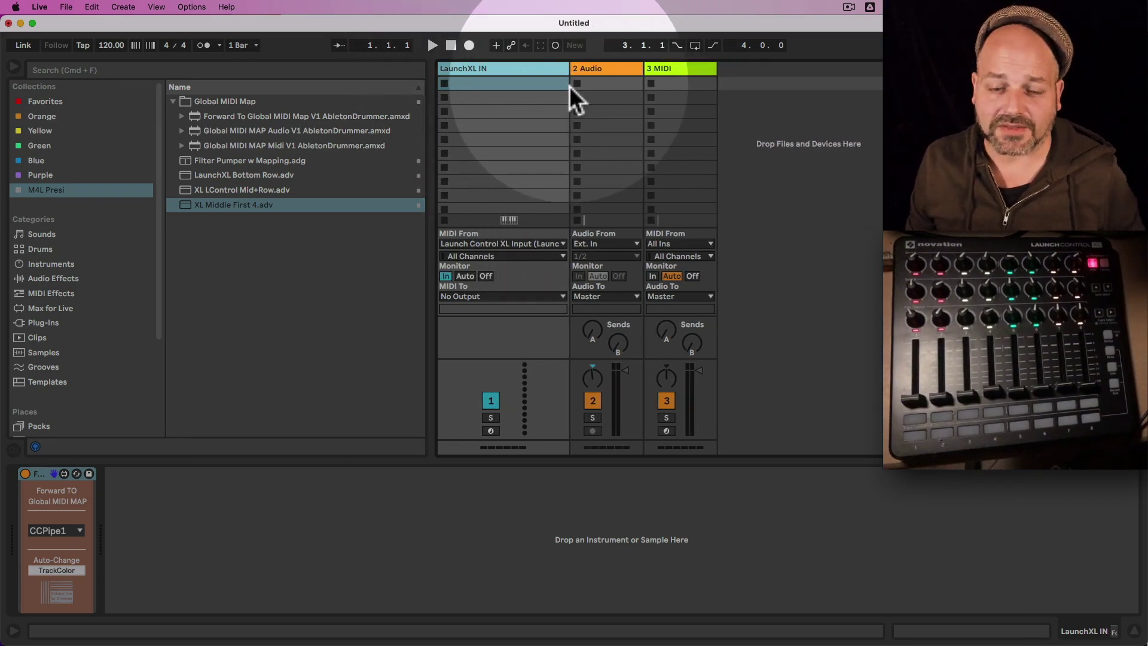
{"action": "scroll", "coordinate": [127, 327], "scroll_direction": "down", "scroll_amount": 5}
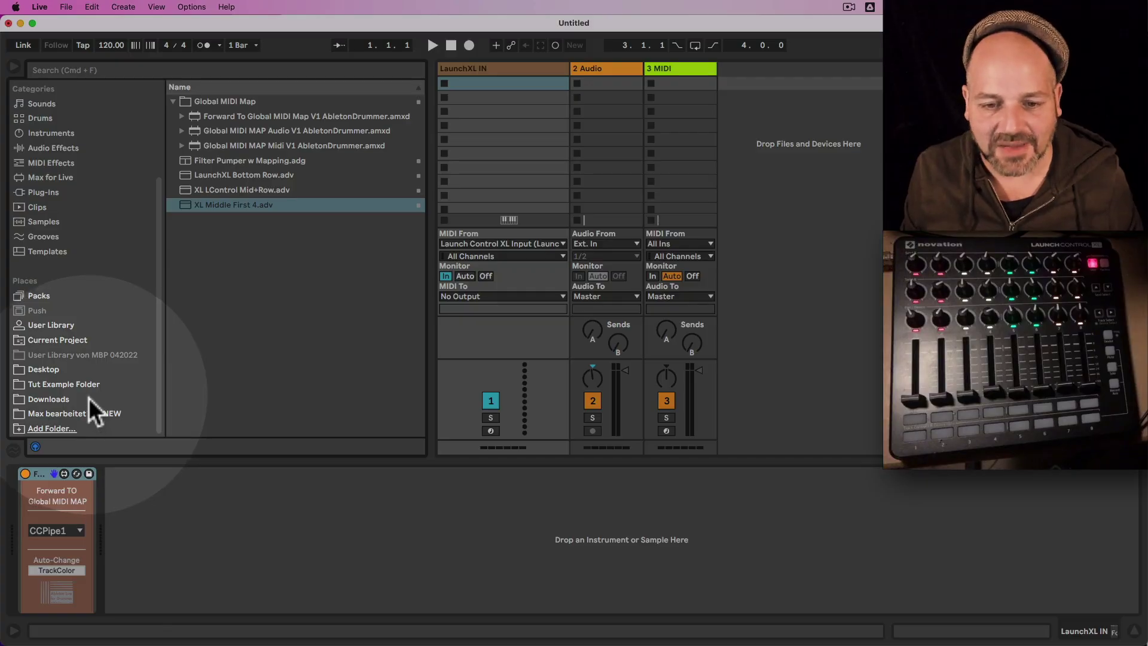
{"action": "left_click_drag", "start_coordinate": [512, 77], "coordinate": [73, 332]}
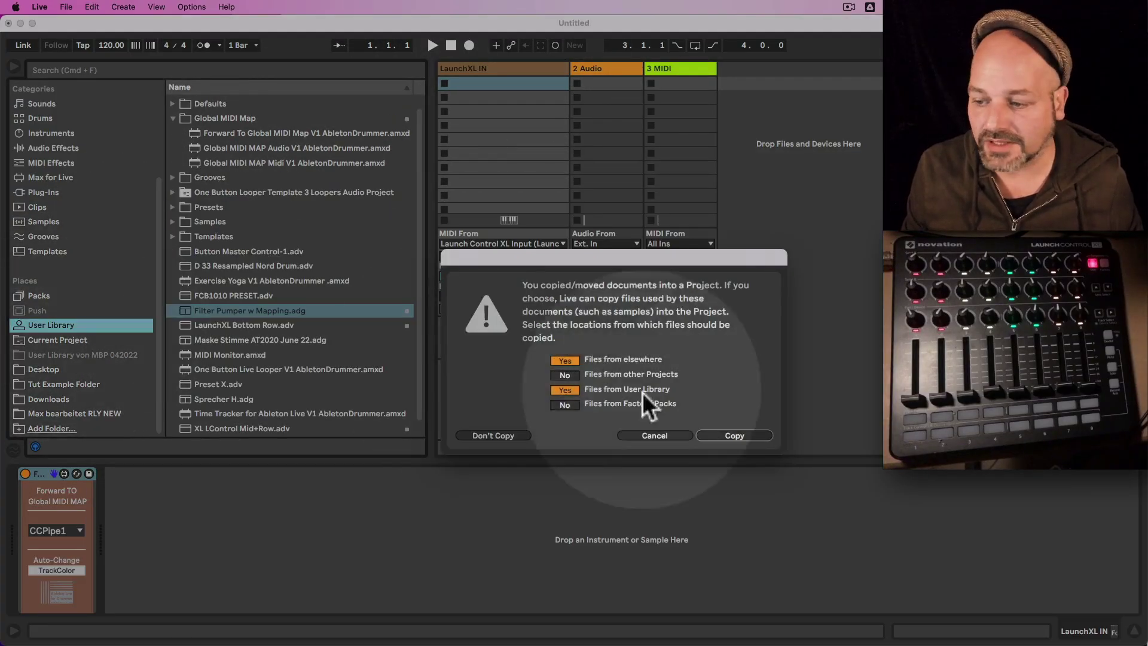
{"action": "left_click", "coordinate": [725, 436]}
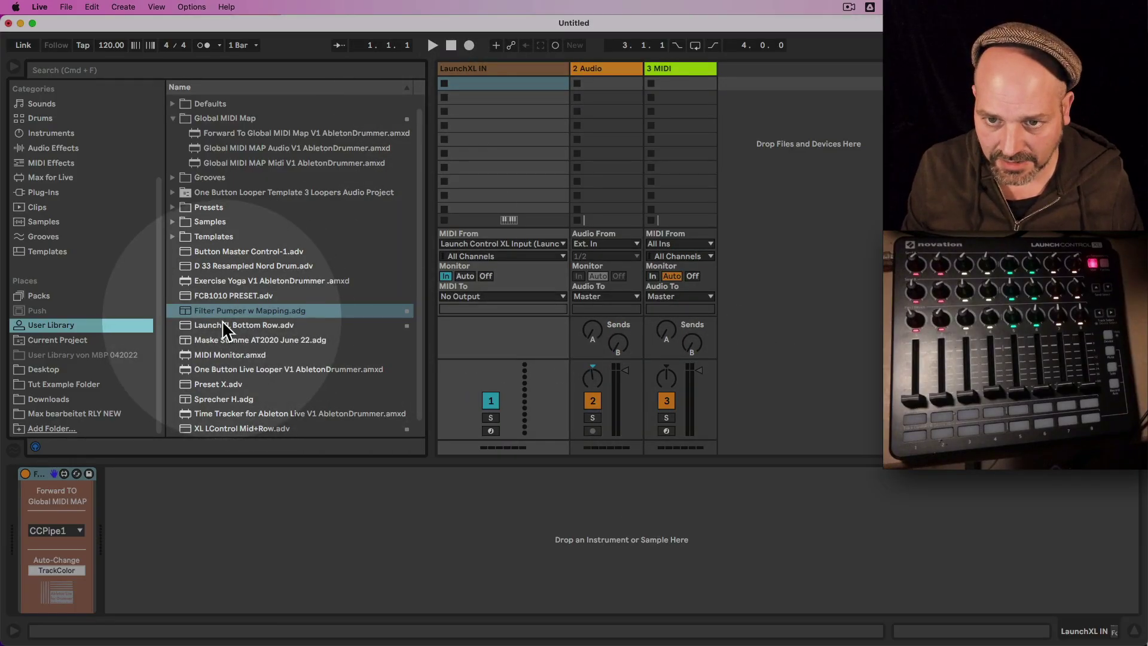
Add the saved LaunchXL IN.als track from the User Library to the M4L Presi collection
{"action": "scroll", "coordinate": [221, 322], "scroll_direction": "down", "scroll_amount": 2}
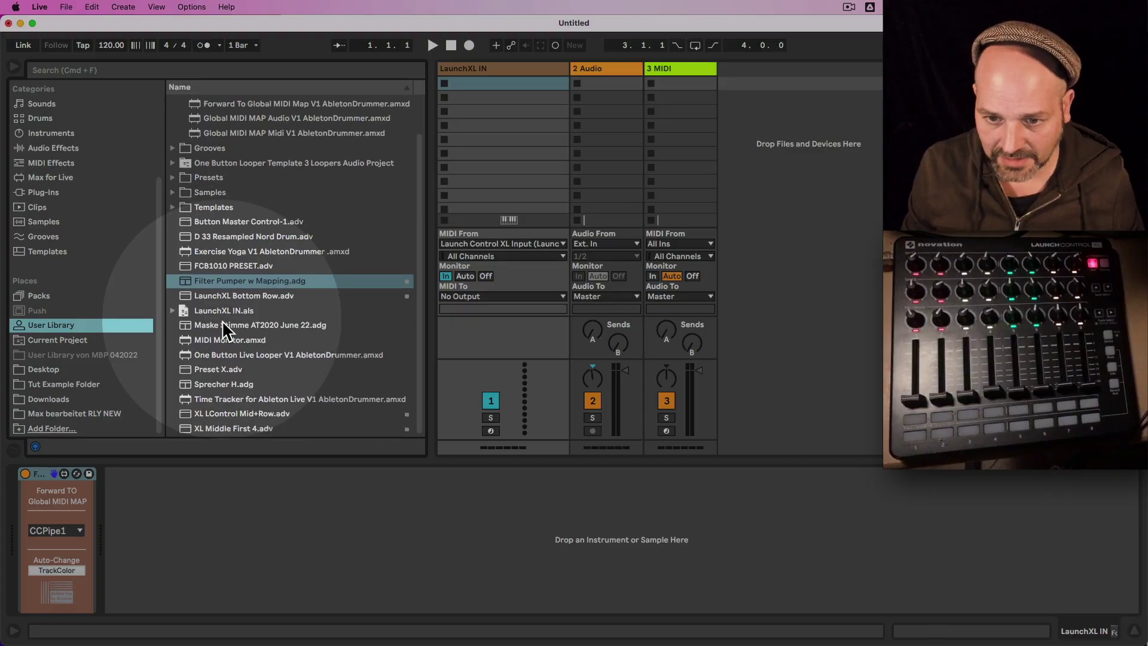
{"action": "left_click", "coordinate": [226, 314]}
{"action": "right_click", "coordinate": [227, 315]}
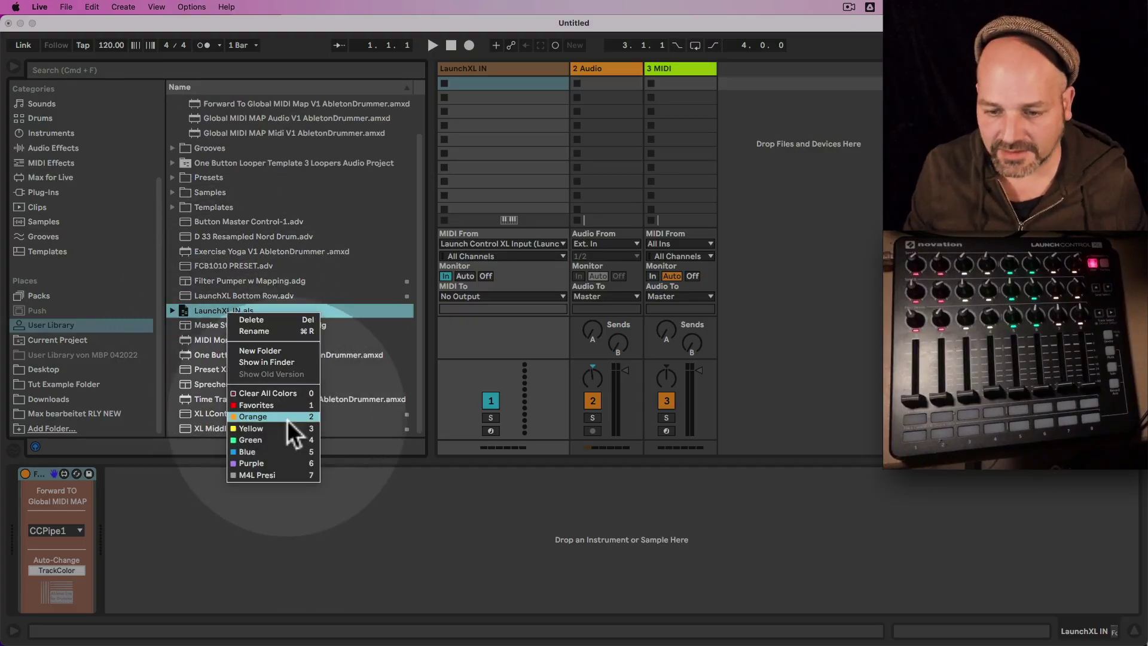
{"action": "left_click", "coordinate": [275, 475]}
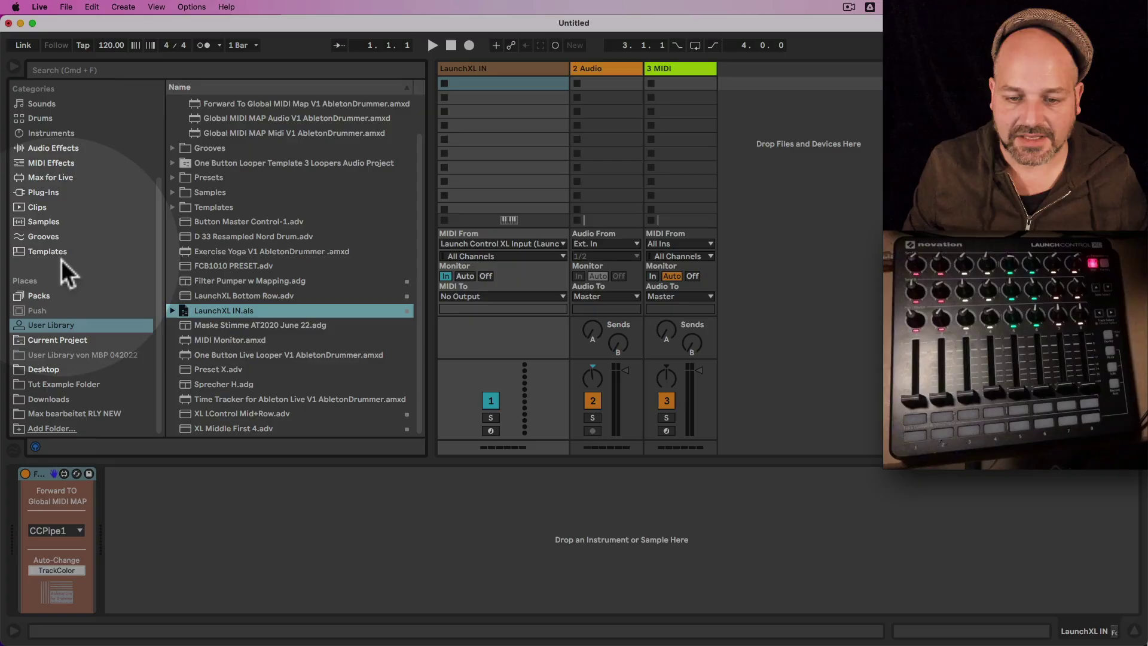
Close the current set without saving and add LaunchXL IN.als as a narrow track beside 1 Audio in the other set
{"action": "key", "text": "Return"}
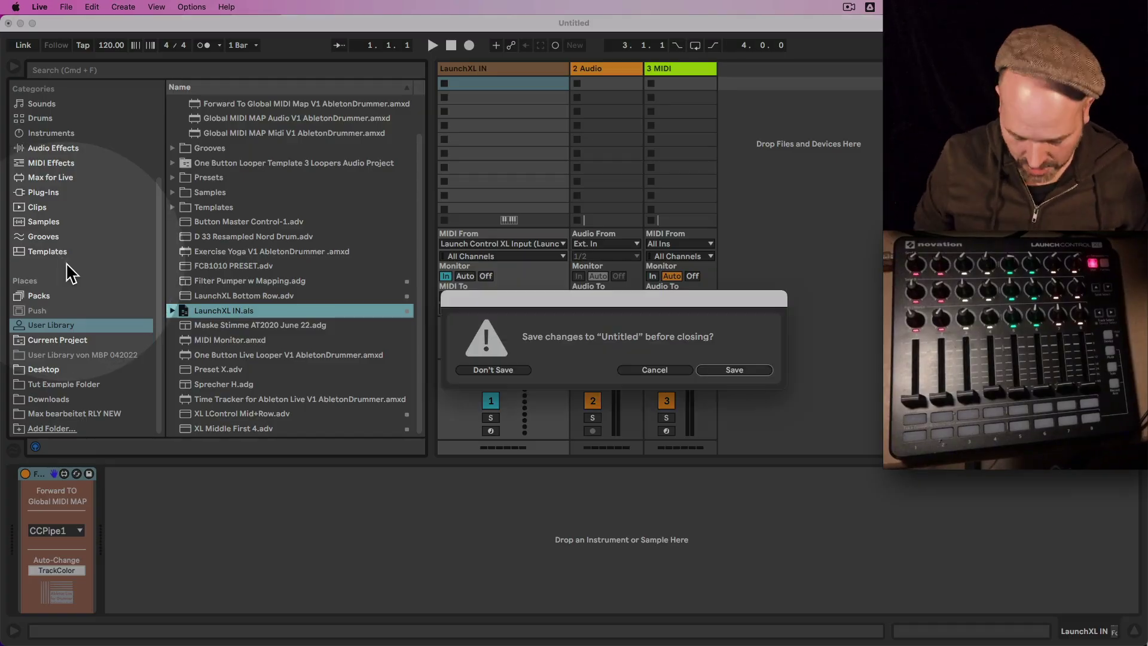
{"action": "key", "text": "super+d"}
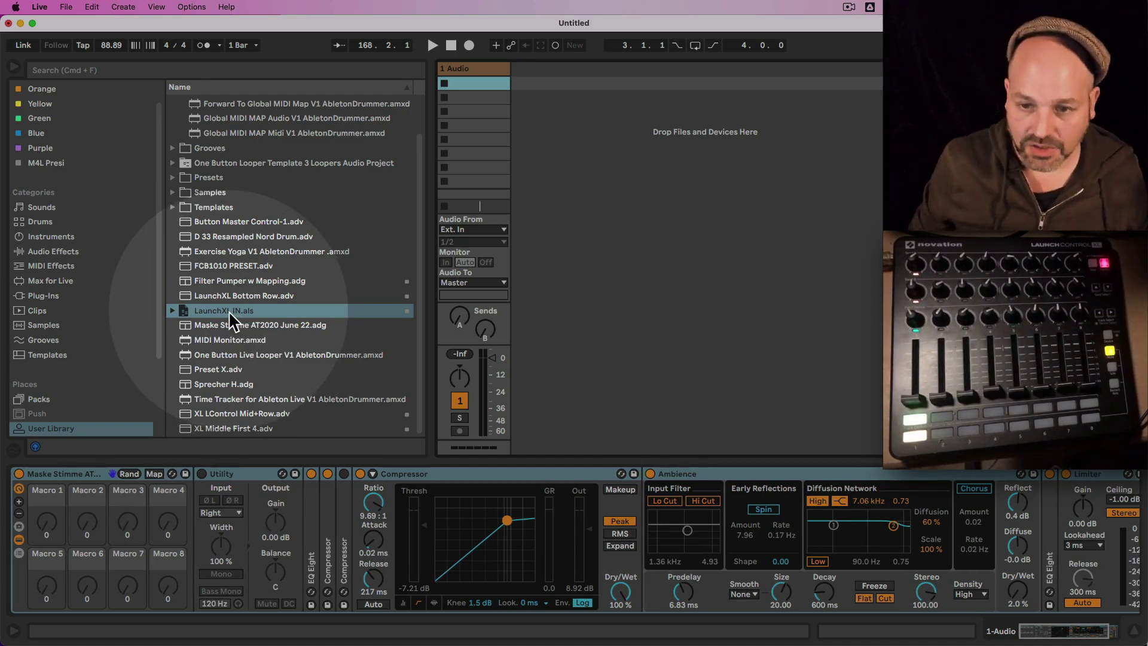
{"action": "left_click_drag", "start_coordinate": [208, 311], "coordinate": [533, 70]}
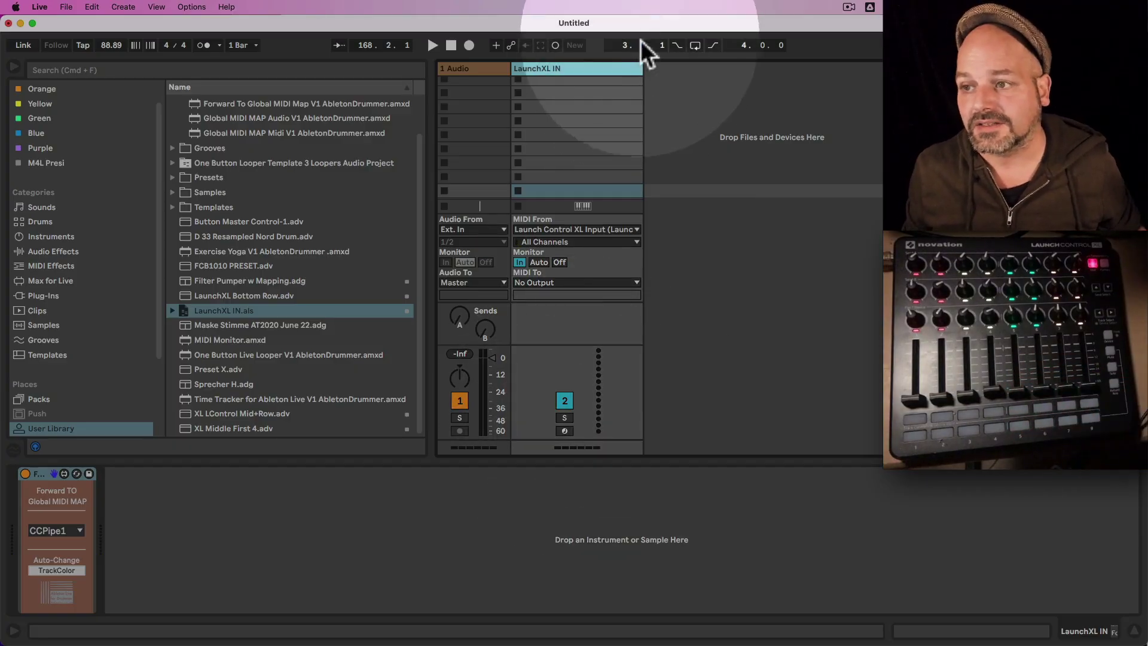
{"action": "left_click_drag", "start_coordinate": [652, 82], "coordinate": [569, 87]}
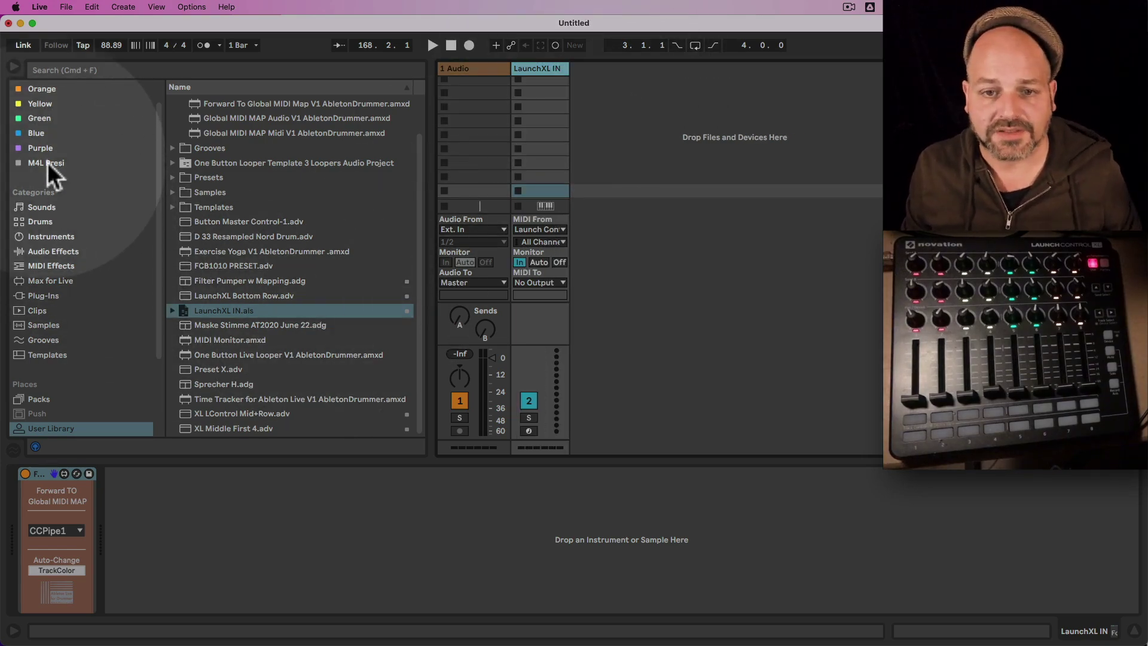
Place Filter Pumper w Mapping.adg from the M4L Presi collection on a new audio track and check its included XL Middle First 4 device
{"action": "left_click", "coordinate": [45, 151]}
{"action": "left_click", "coordinate": [49, 163]}
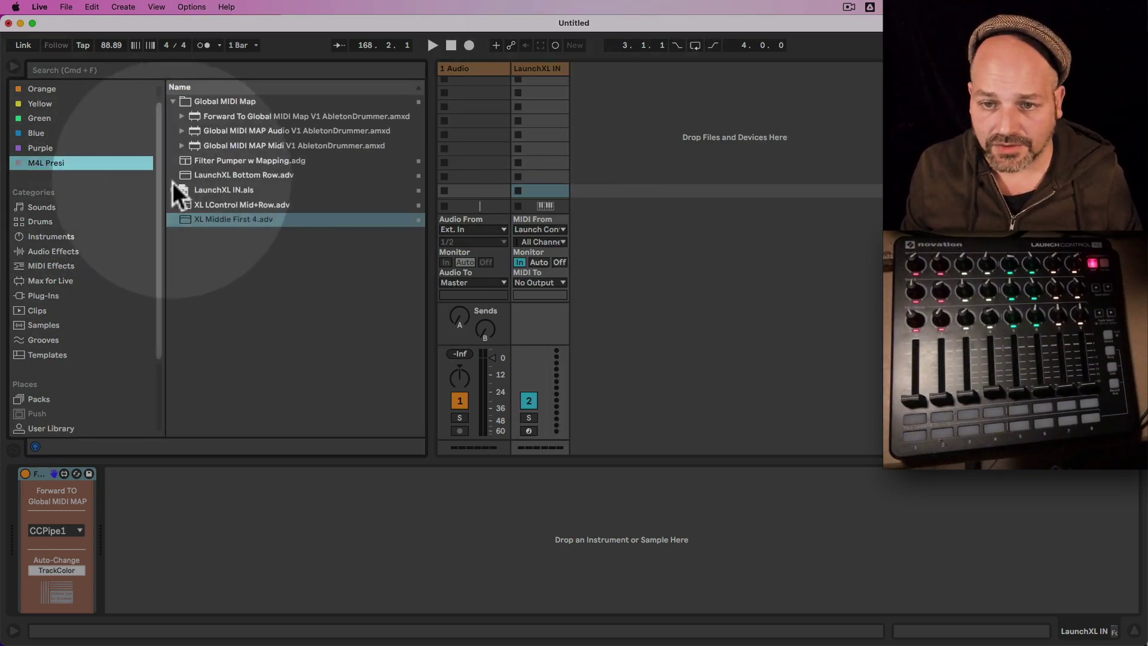
{"action": "left_click", "coordinate": [238, 176]}
{"action": "left_click", "coordinate": [241, 163]}
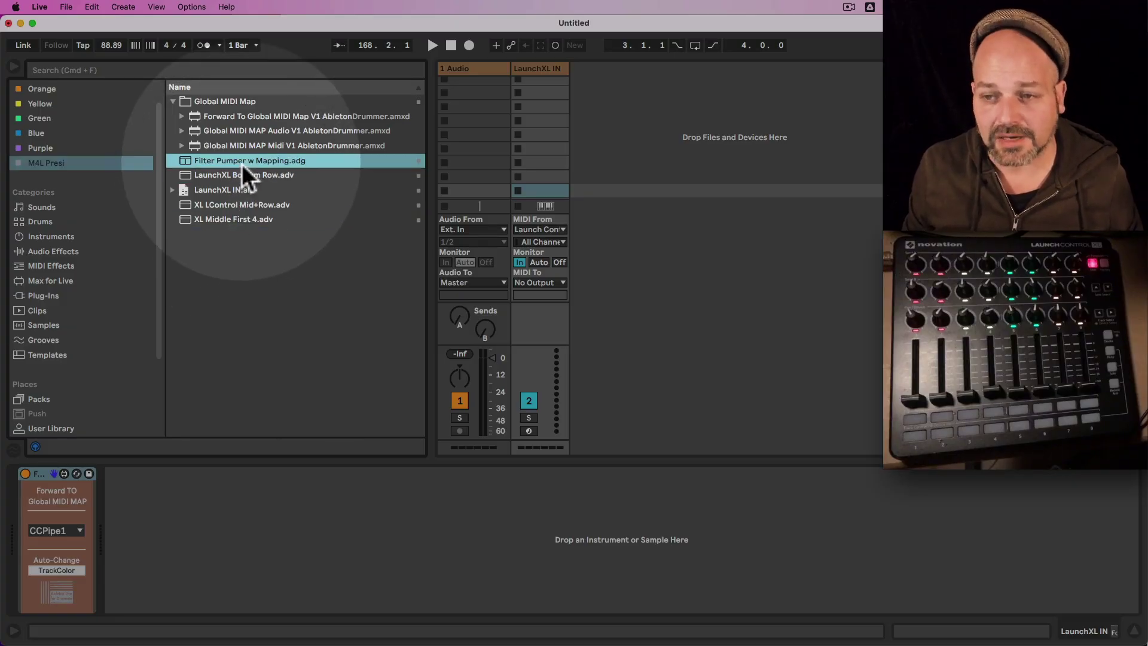
{"action": "left_click_drag", "start_coordinate": [185, 158], "coordinate": [590, 117]}
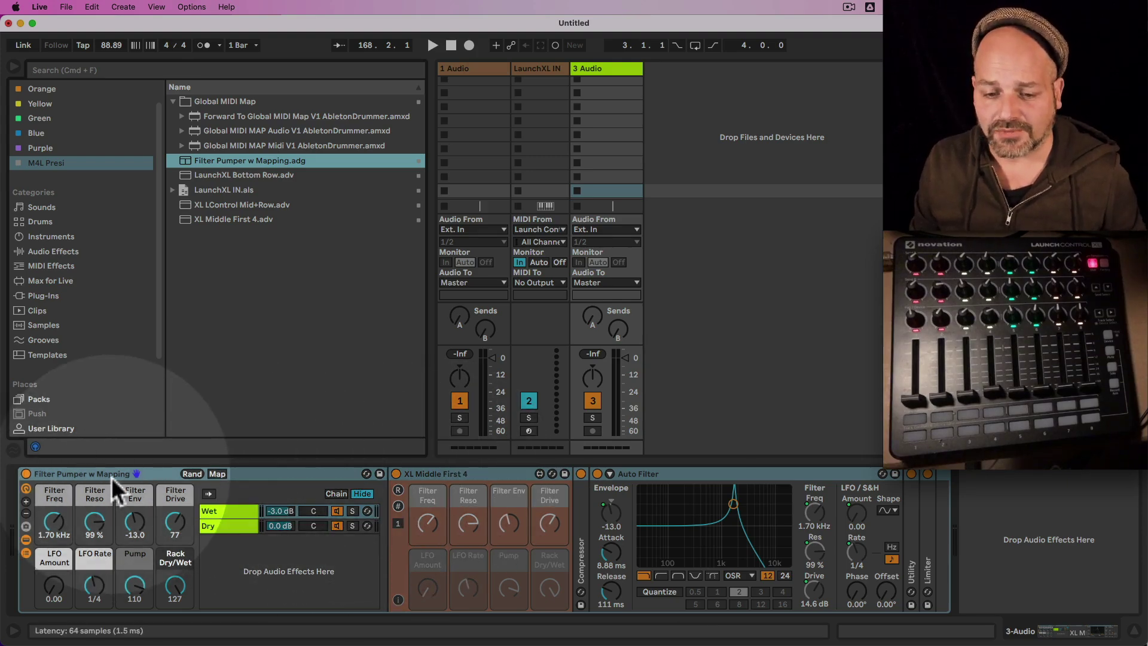
{"action": "left_click", "coordinate": [112, 477]}
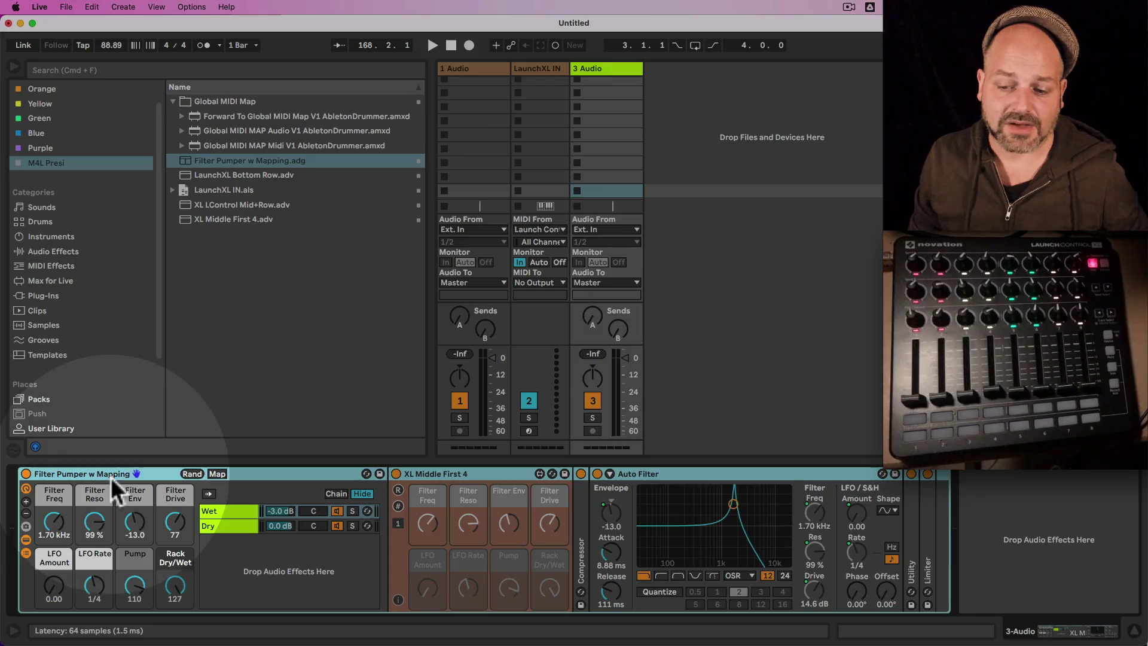
{"action": "left_click", "coordinate": [446, 473]}
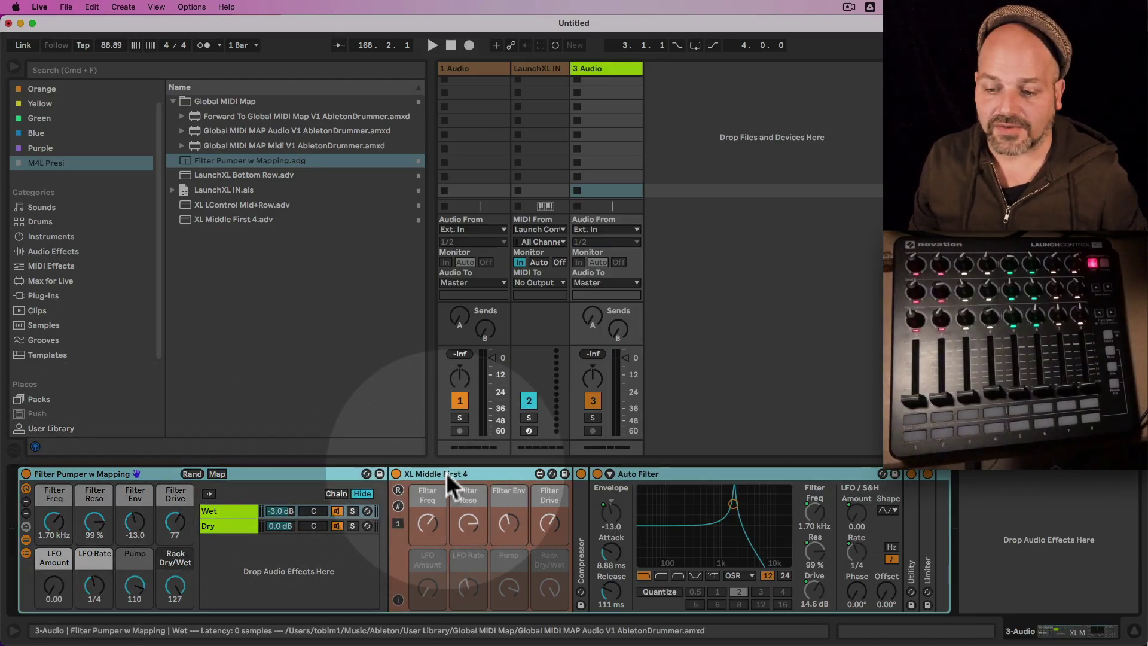
{"action": "left_click", "coordinate": [124, 473]}
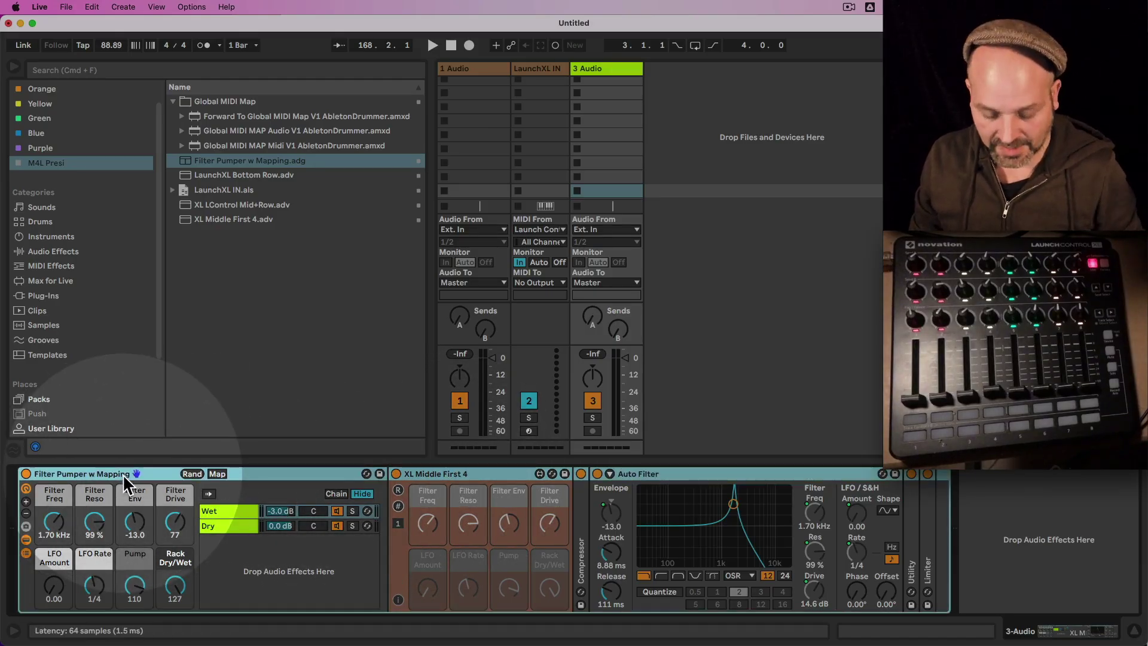
Replace the Filter Pumper w Mapping rack on 3 Audio with the Module Later rack from the Performance & DJ audio effects
{"action": "key", "text": "super+a"}
{"action": "key", "text": "Delete"}
{"action": "scroll", "coordinate": [108, 411], "scroll_direction": "down", "scroll_amount": 3}
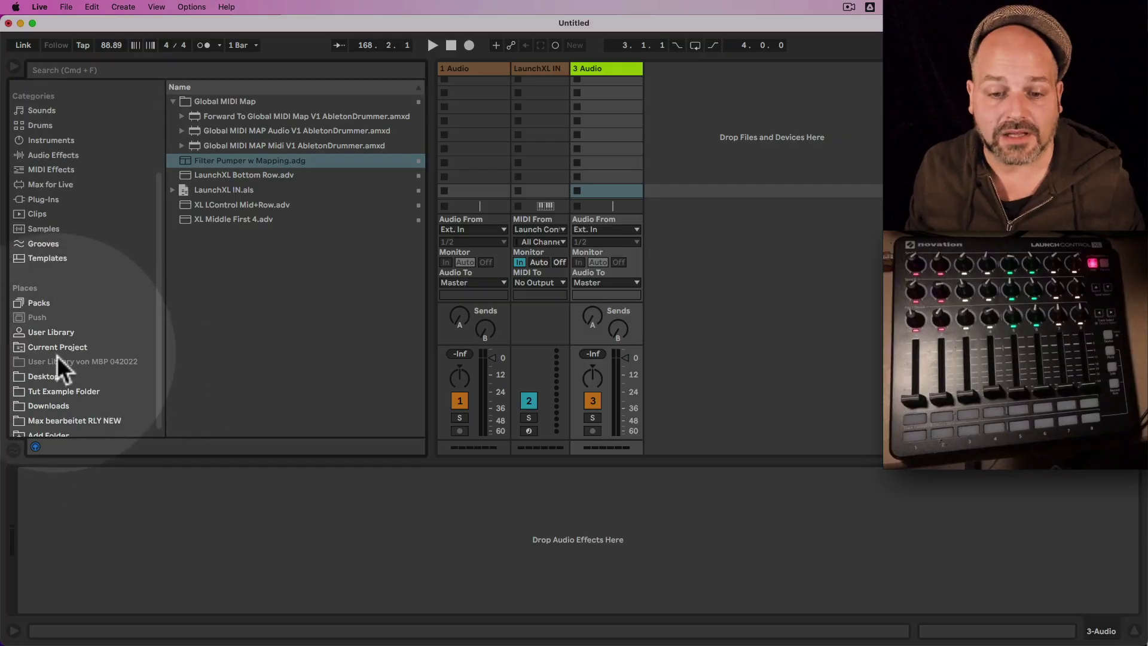
{"action": "scroll", "coordinate": [56, 356], "scroll_direction": "up", "scroll_amount": 3}
{"action": "left_click", "coordinate": [57, 219]}
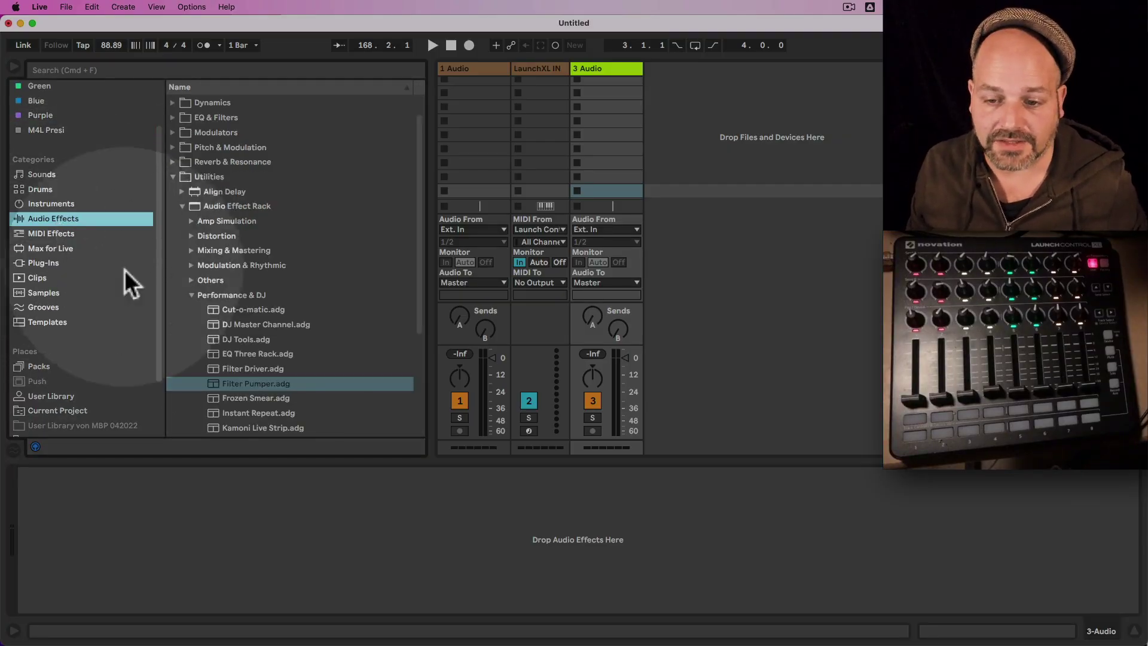
{"action": "scroll", "coordinate": [265, 414], "scroll_direction": "down", "scroll_amount": 3}
{"action": "left_click", "coordinate": [250, 379]}
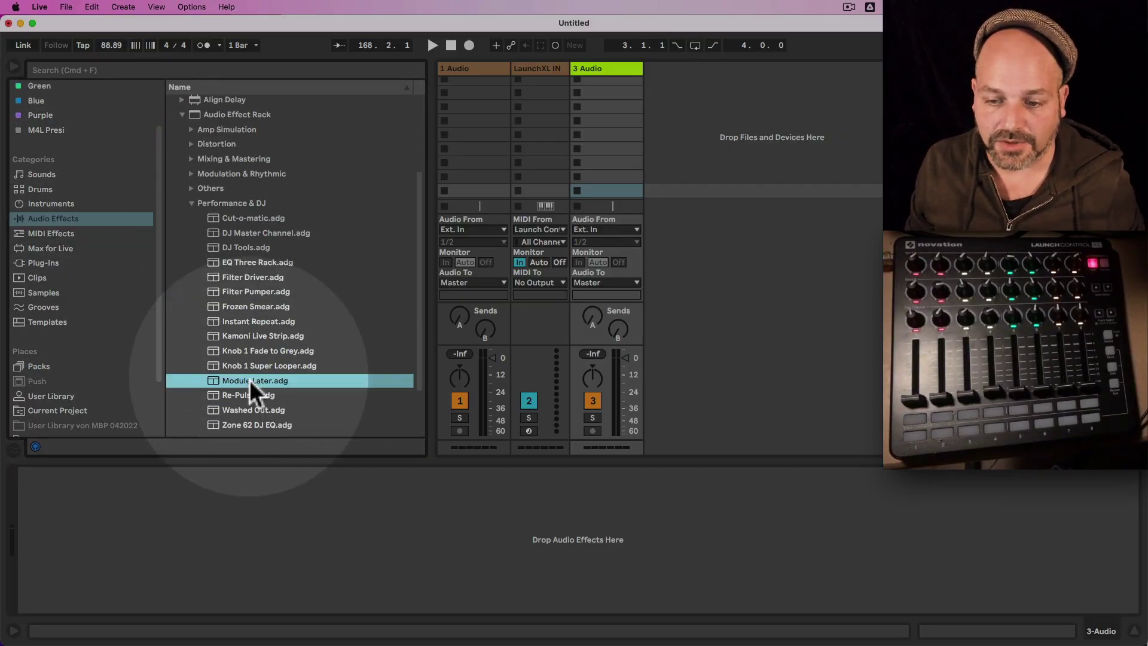
{"action": "double_click", "coordinate": [249, 380]}
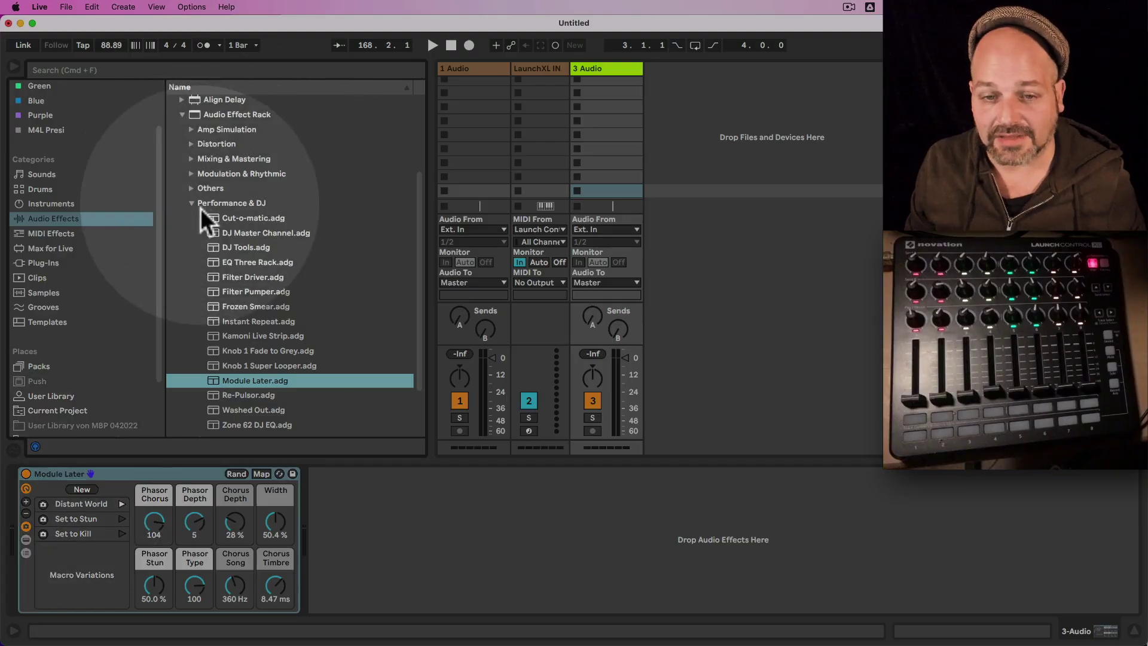
Show Module Later's chains and insert the XL Middle First 4 preset from the M4L Presi collection into its Dry chain
{"action": "scroll", "coordinate": [52, 179], "scroll_direction": "up", "scroll_amount": 3}
{"action": "left_click", "coordinate": [52, 192]}
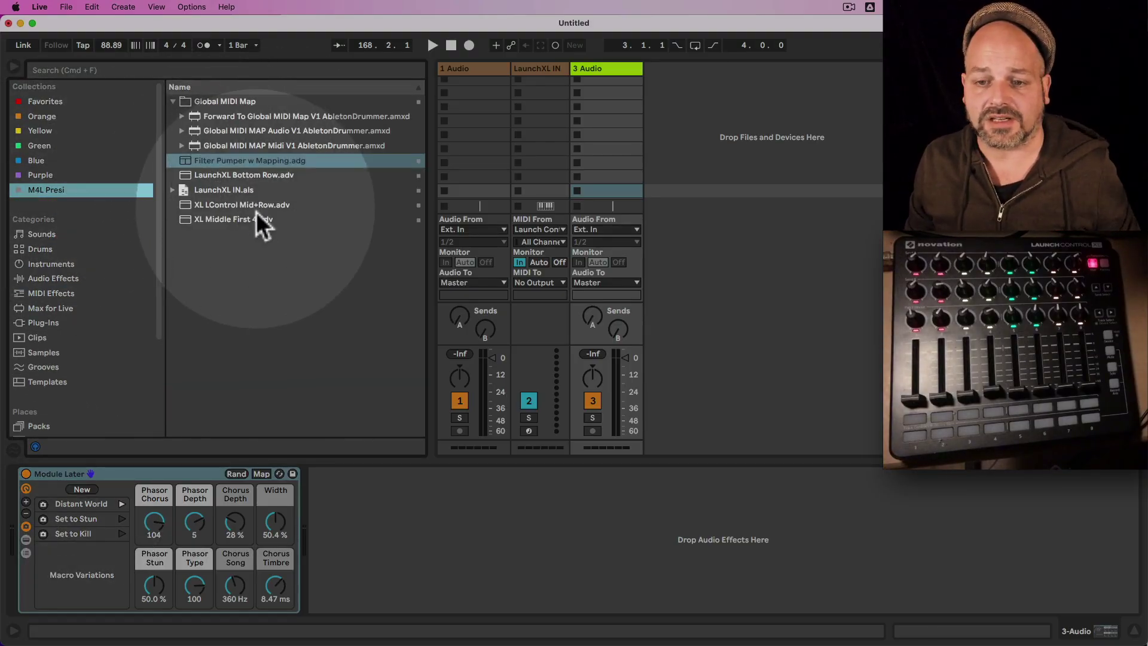
{"action": "left_click", "coordinate": [233, 209]}
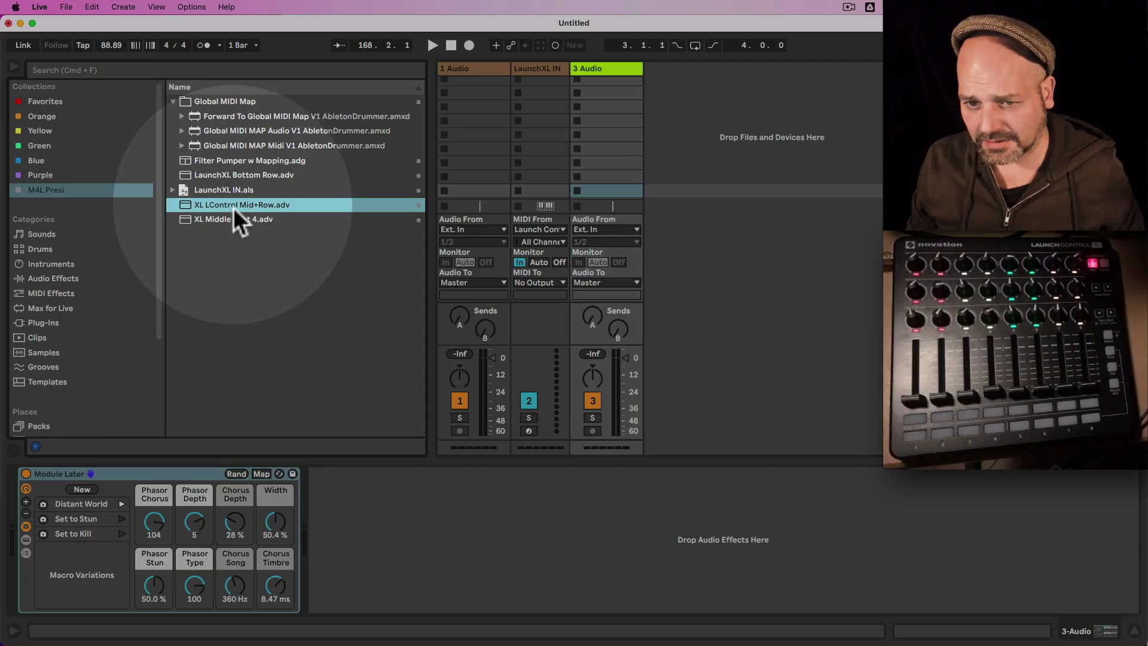
{"action": "left_click_drag", "start_coordinate": [243, 207], "coordinate": [23, 541]}
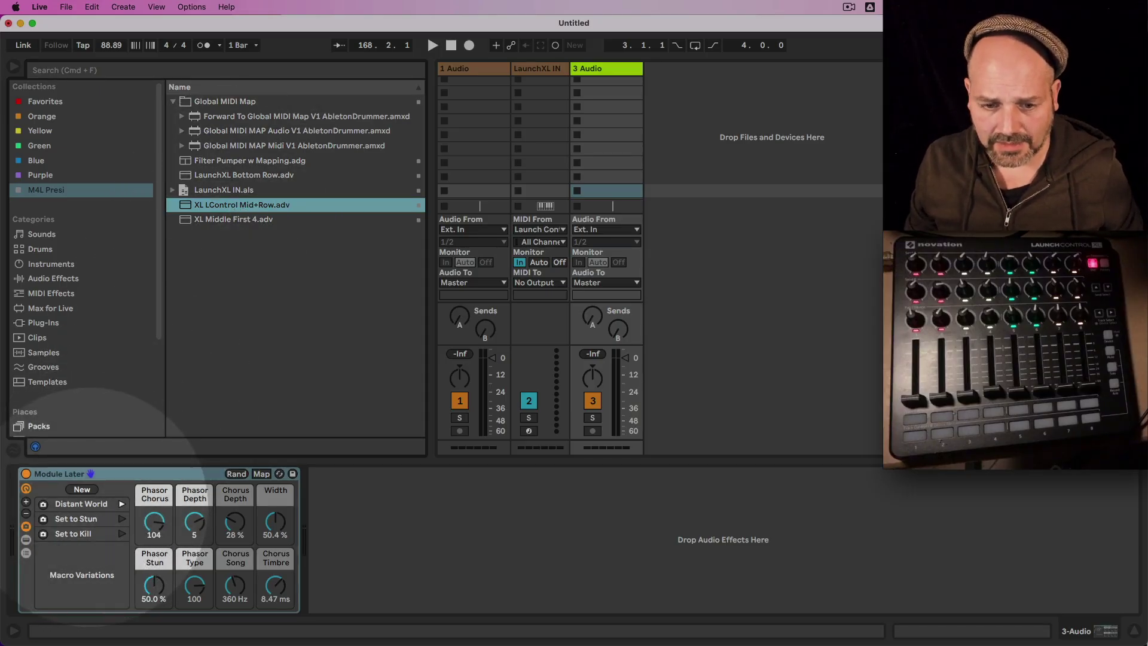
{"action": "left_click", "coordinate": [25, 541]}
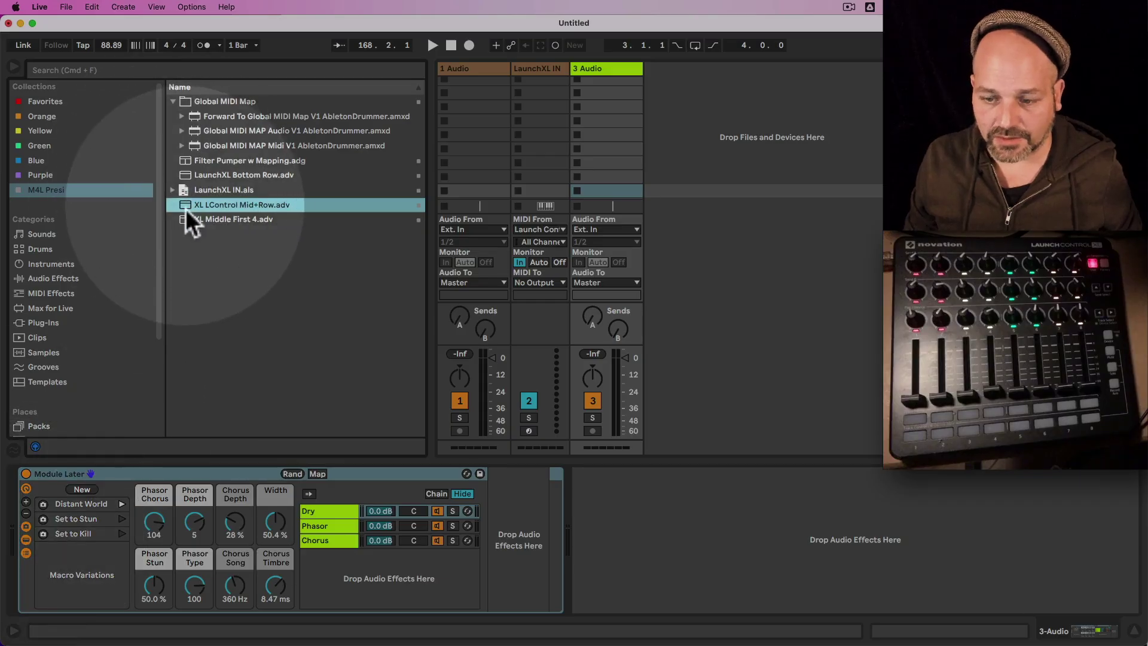
{"action": "left_click_drag", "start_coordinate": [186, 209], "coordinate": [339, 512]}
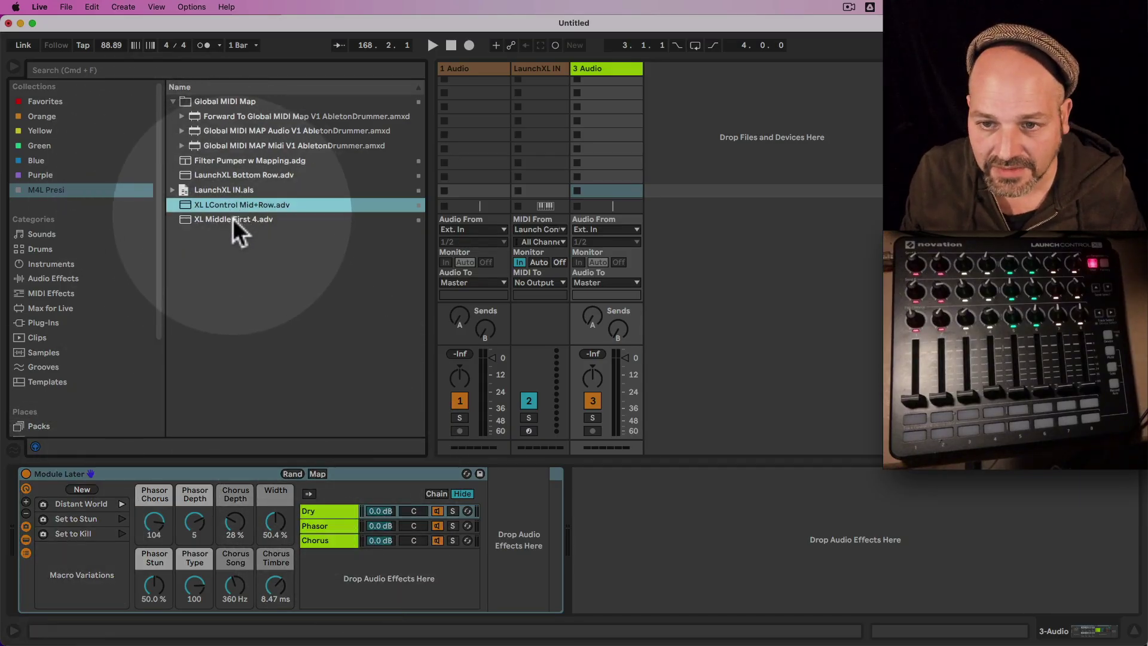
{"action": "left_click_drag", "start_coordinate": [233, 220], "coordinate": [351, 512]}
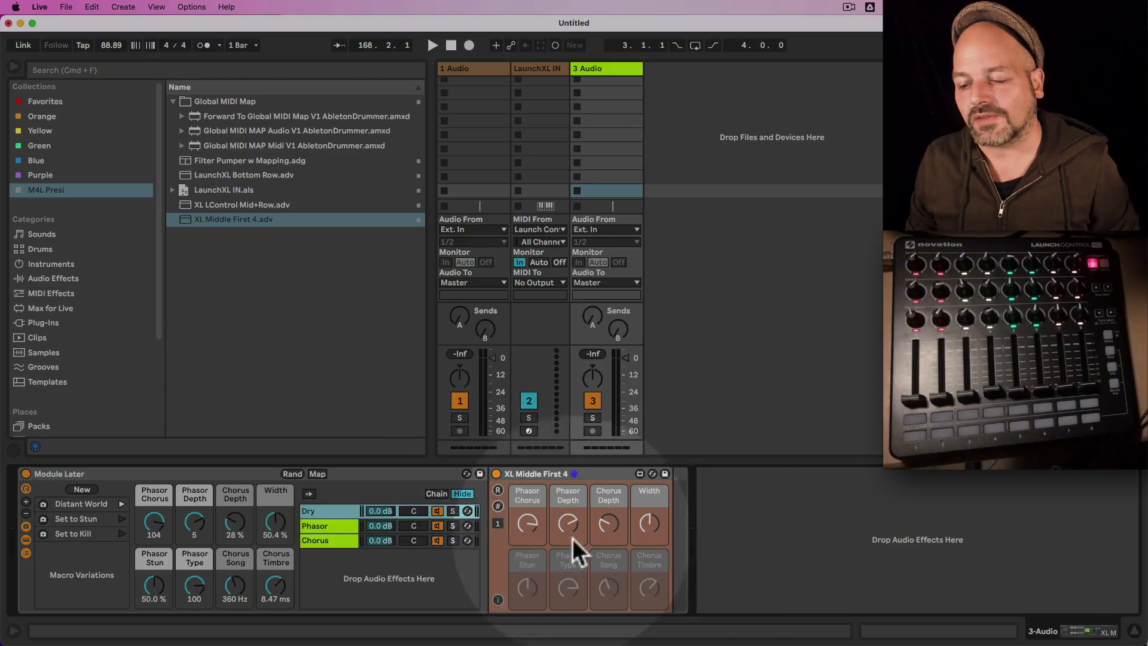
Check the incoming CC numbers assigned in the XL Middle First 4 device and return to its macro view
{"action": "left_click", "coordinate": [498, 507]}
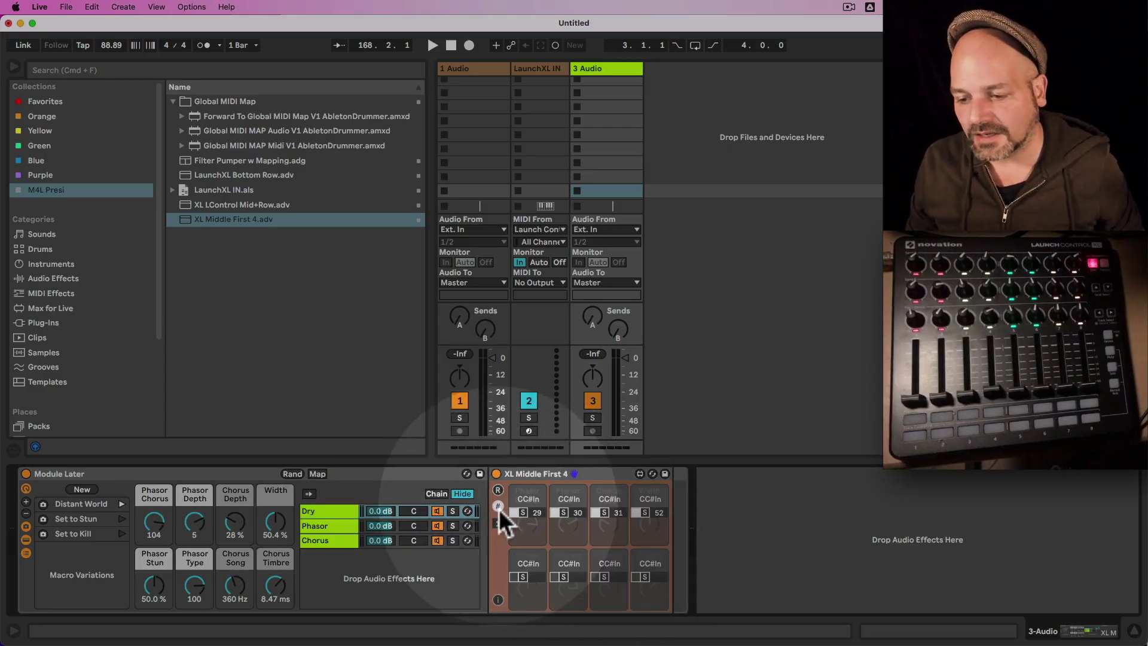
{"action": "left_click", "coordinate": [499, 507]}
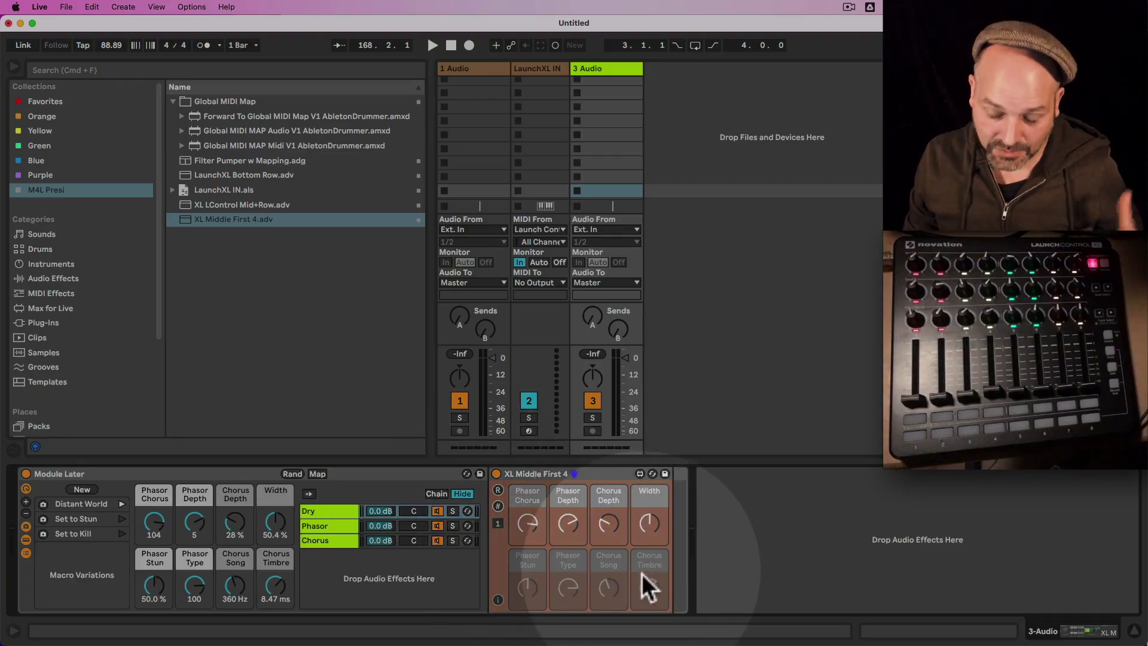
{"action": "left_click", "coordinate": [499, 504]}
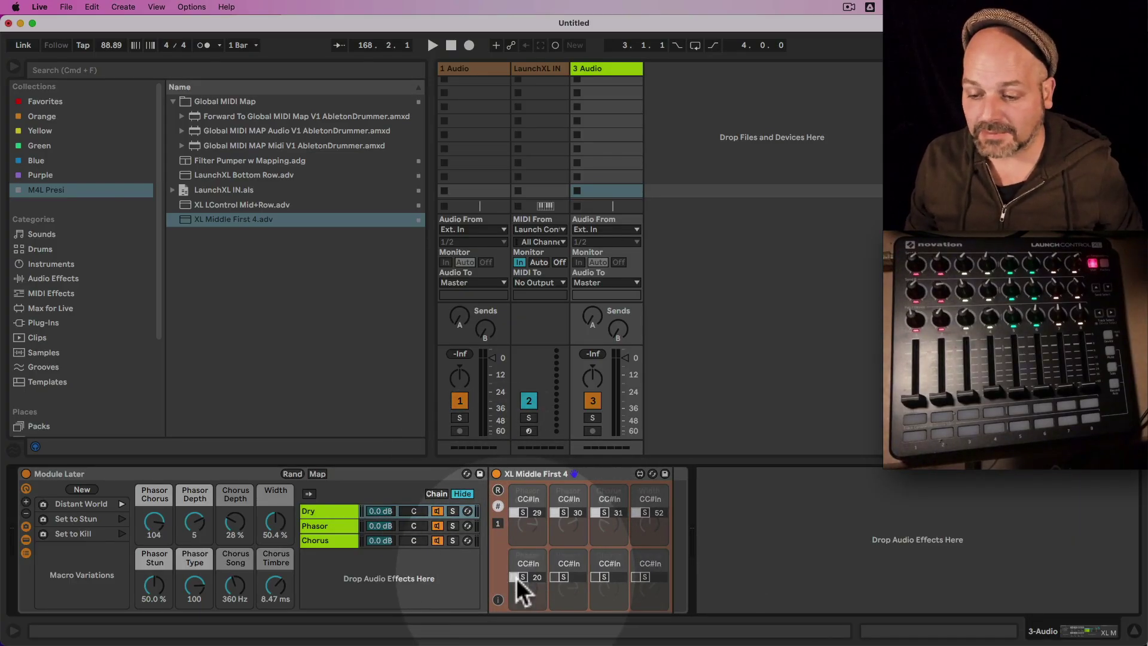
{"action": "left_click", "coordinate": [498, 506]}
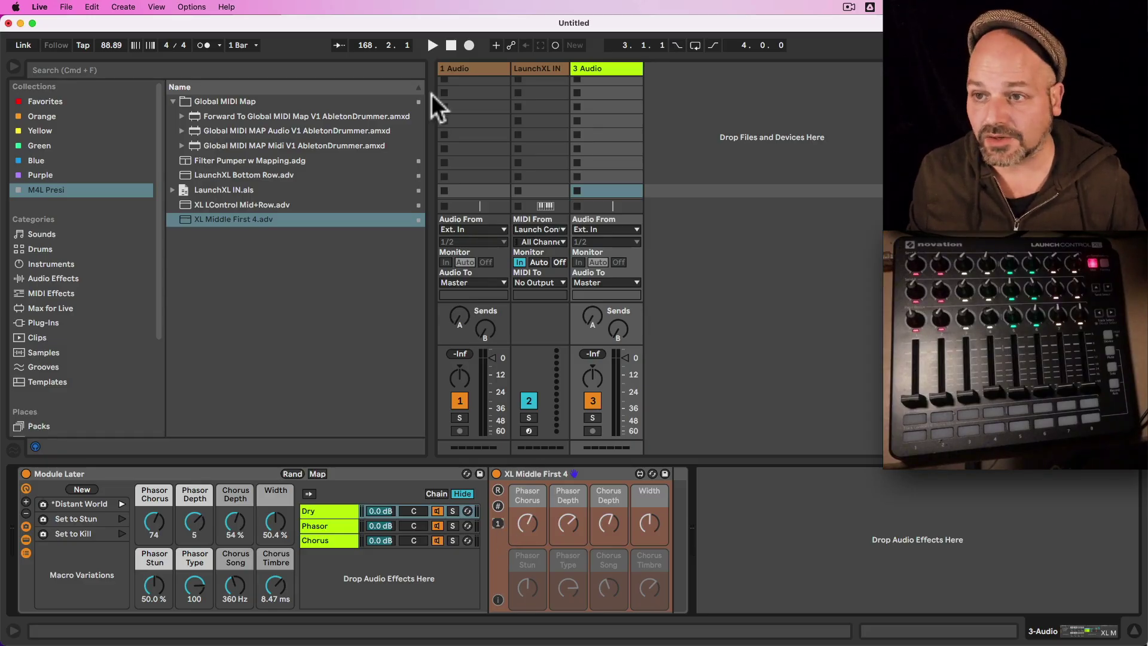
Widen and duplicate the LaunchXL IN track, and set the copy's Forward TO Global MIDI MAP device to CCPipe2
{"action": "left_click", "coordinate": [544, 70]}
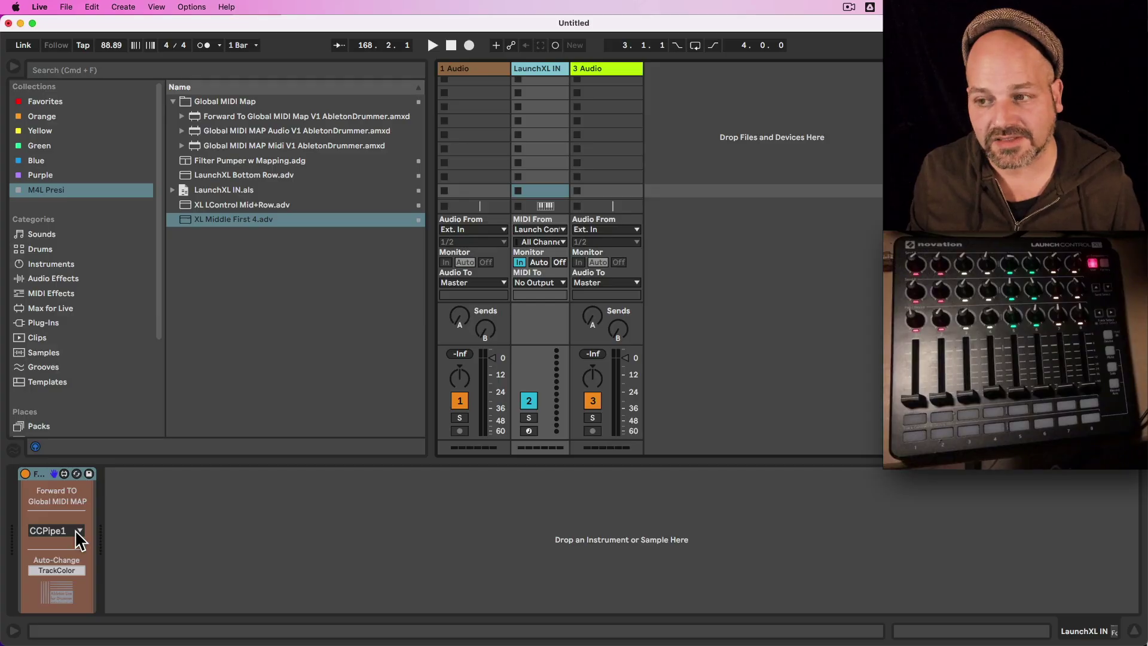
{"action": "mouse_move", "coordinate": [565, 70]}
{"action": "left_mouse_down"}
{"action": "mouse_move", "coordinate": [619, 70]}
{"action": "mouse_move", "coordinate": [582, 69]}
{"action": "left_mouse_up"}
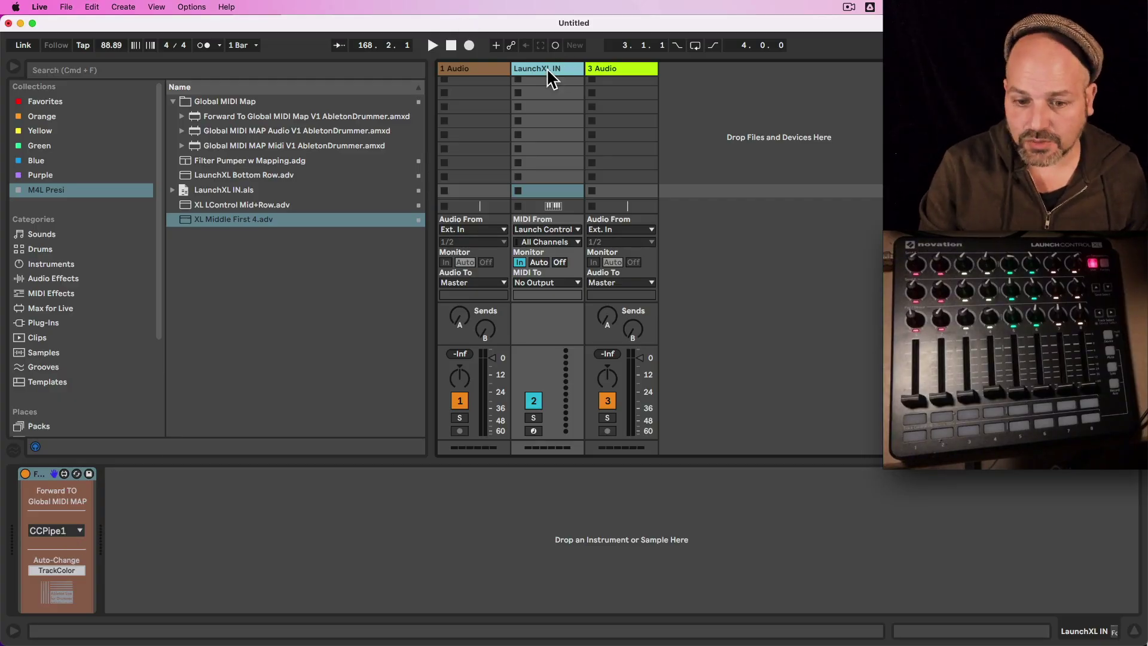
{"action": "key", "text": "super+d"}
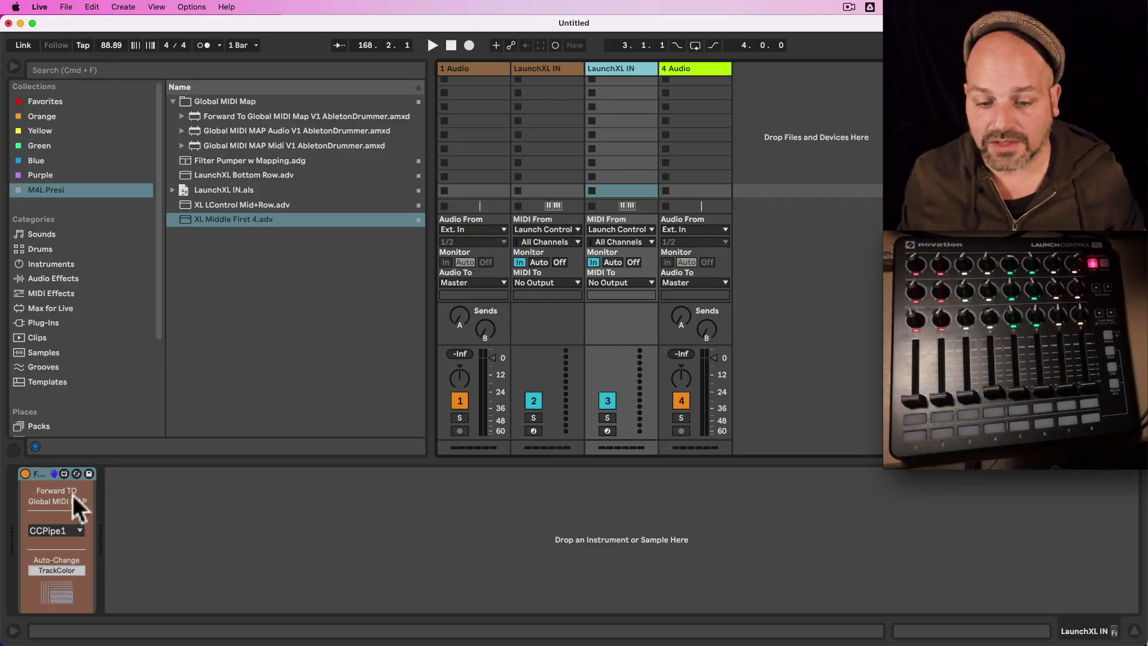
{"action": "left_click", "coordinate": [56, 530]}
{"action": "left_click", "coordinate": [48, 390]}
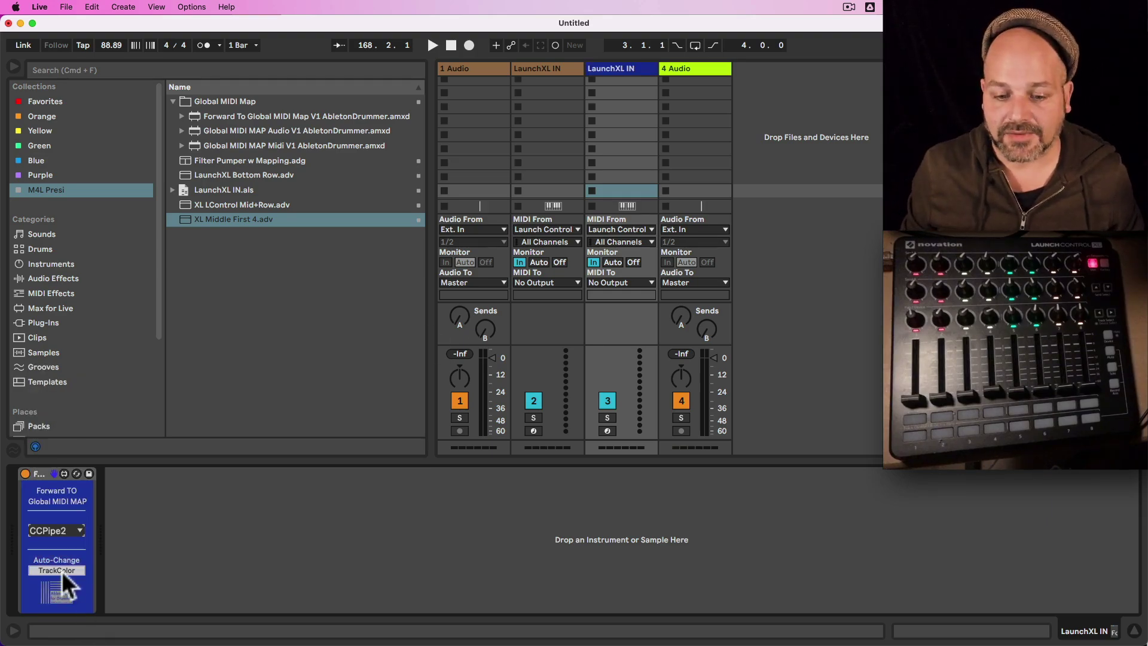
Delete the 1 Audio track and review the second LaunchXL IN track and the Module Later track
{"action": "left_click", "coordinate": [617, 66]}
{"action": "left_click", "coordinate": [556, 70]}
{"action": "left_click", "coordinate": [479, 70]}
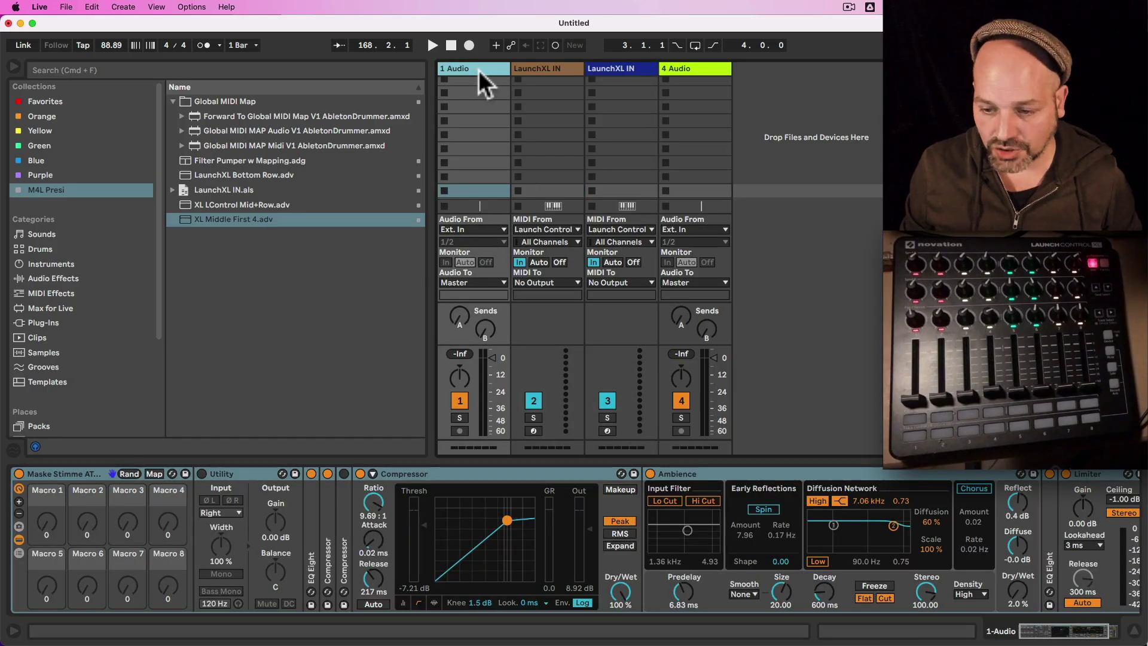
{"action": "key", "text": "Delete"}
{"action": "left_click", "coordinate": [547, 69]}
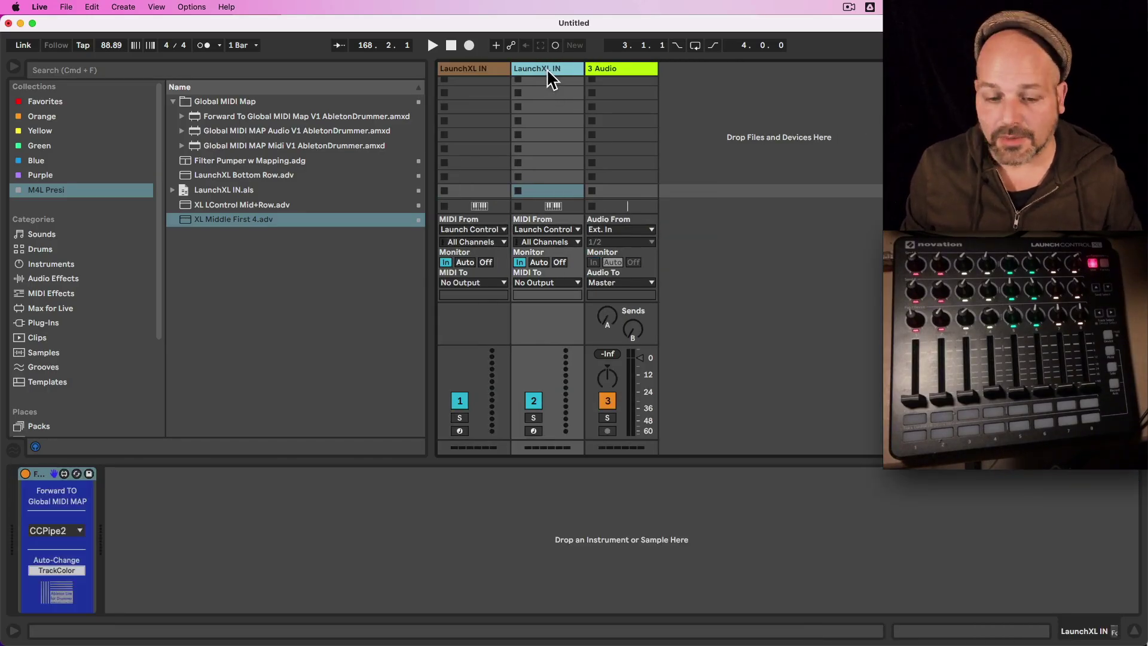
{"action": "left_click", "coordinate": [595, 70]}
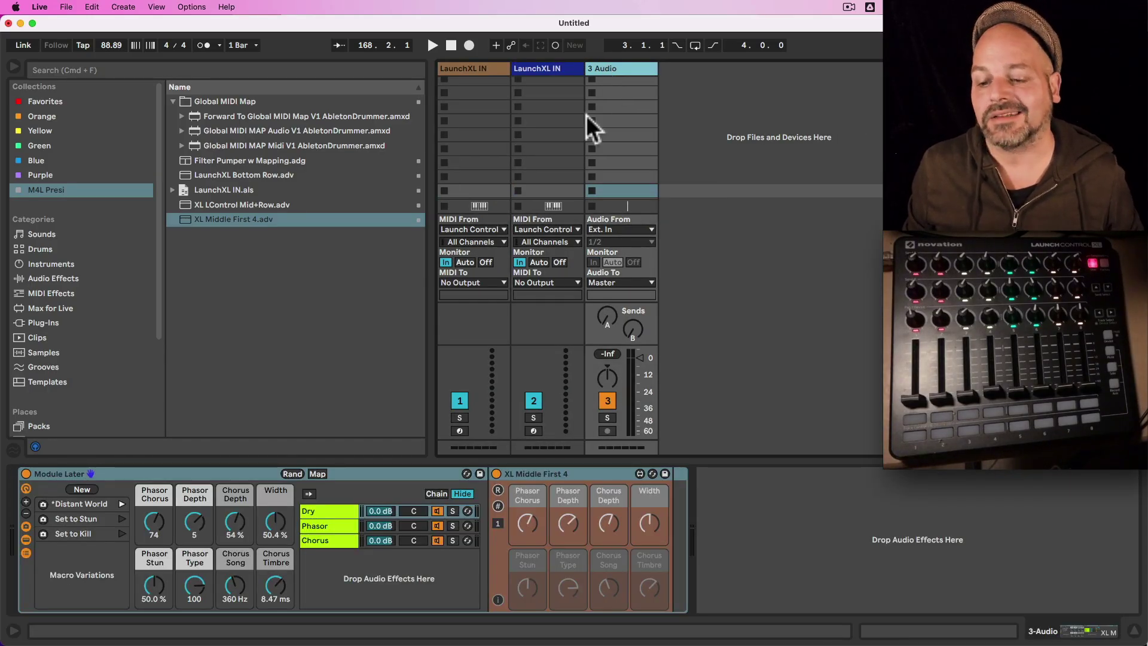
Insert a MIDI track after 3 Audio and select it
{"action": "key", "text": "super+shift+t"}
{"action": "left_click", "coordinate": [616, 68]}
{"action": "left_click", "coordinate": [696, 69]}
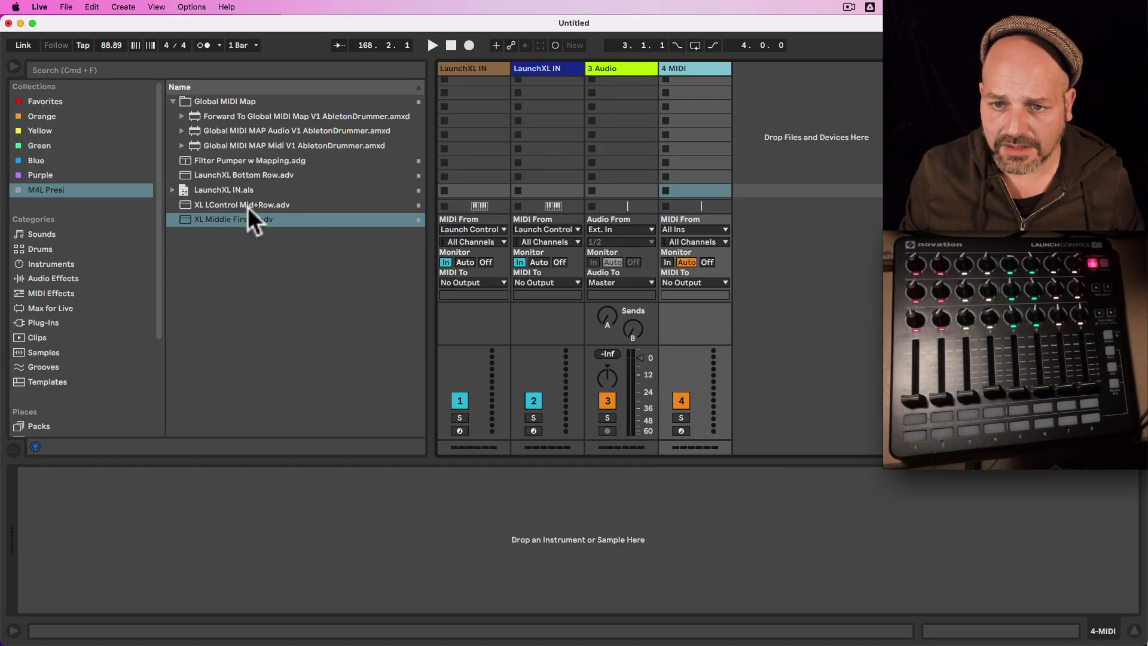
Load the Filter Pumper w Mapping rack onto the 4 MIDI track and set its XL Middle First 4 device to pipe 2
{"action": "left_click", "coordinate": [248, 163]}
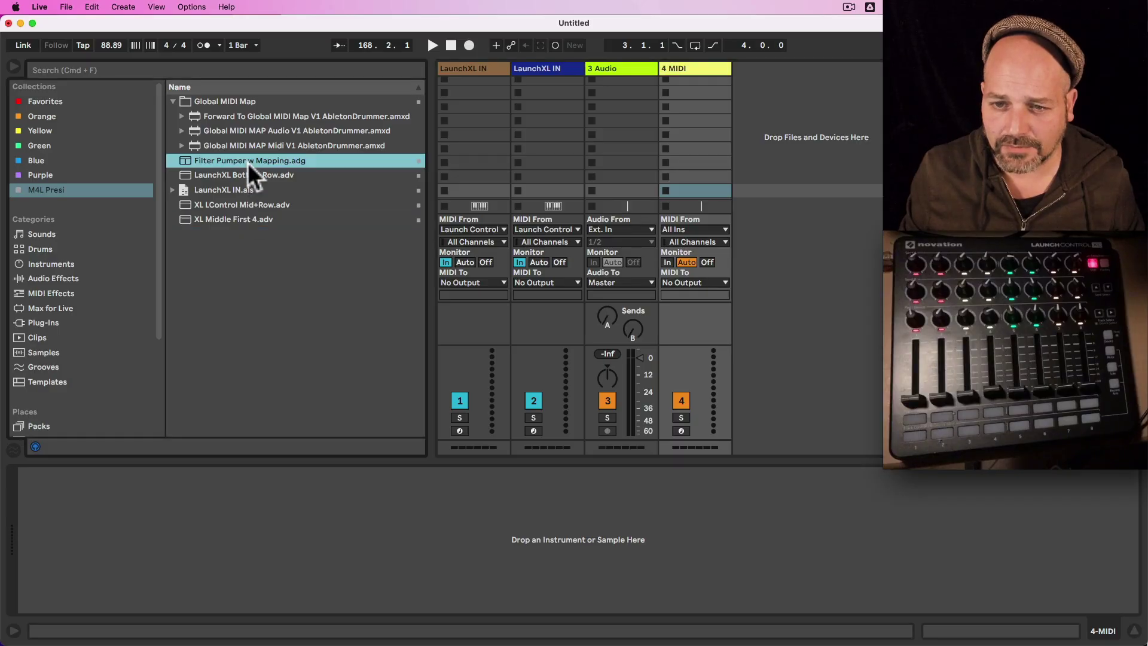
{"action": "left_click_drag", "start_coordinate": [242, 168], "coordinate": [694, 137]}
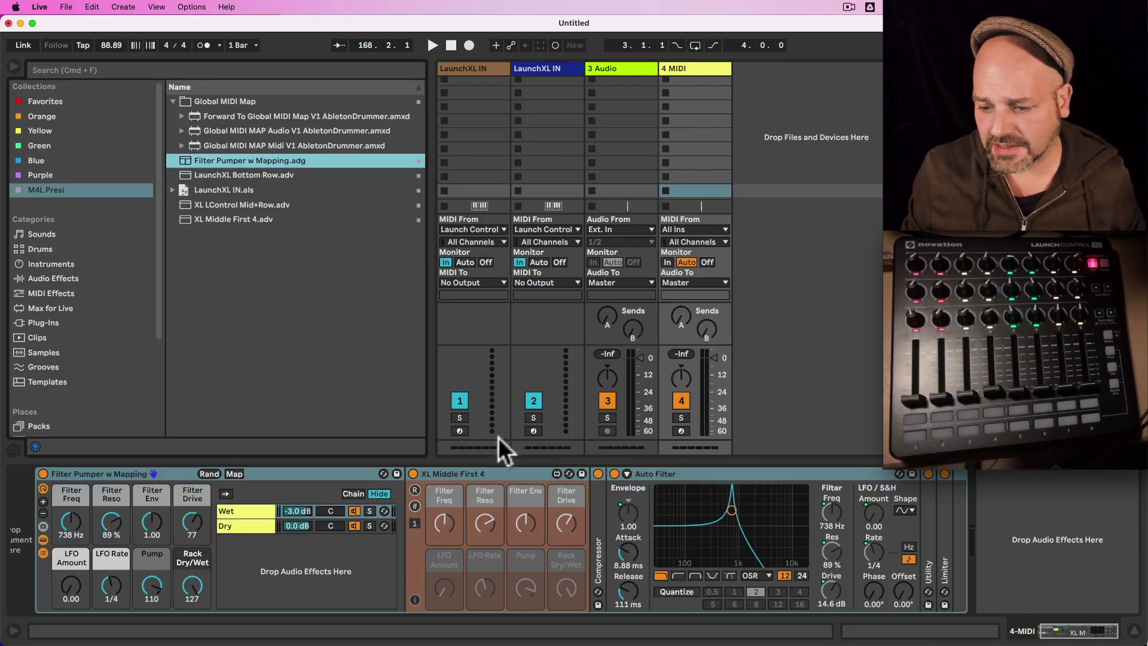
{"action": "left_click", "coordinate": [416, 525]}
{"action": "left_click", "coordinate": [420, 521]}
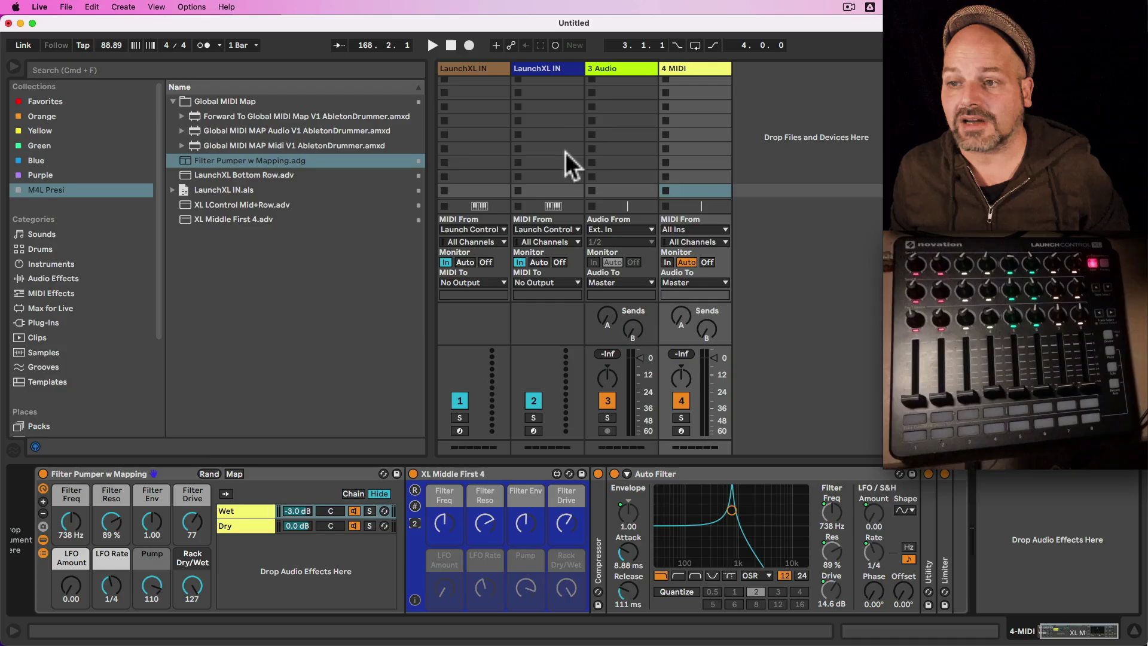
Review the forwarding pipes of both LaunchXL IN tracks and the mapped rack on the 3 Audio track
{"action": "left_click", "coordinate": [553, 73]}
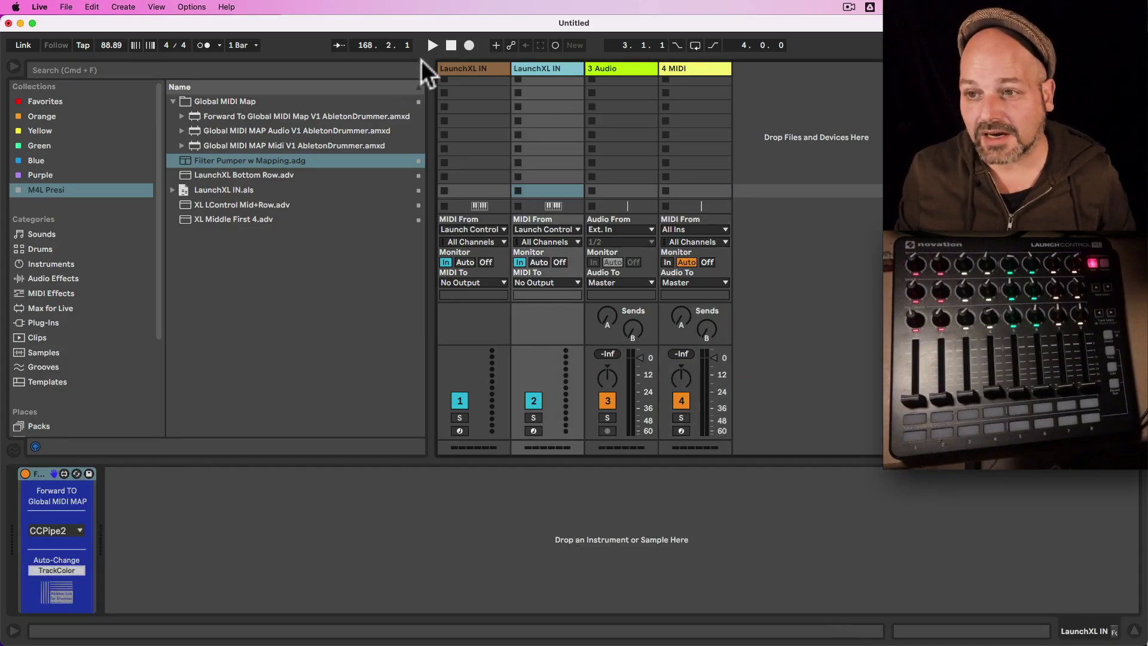
{"action": "left_click", "coordinate": [492, 67]}
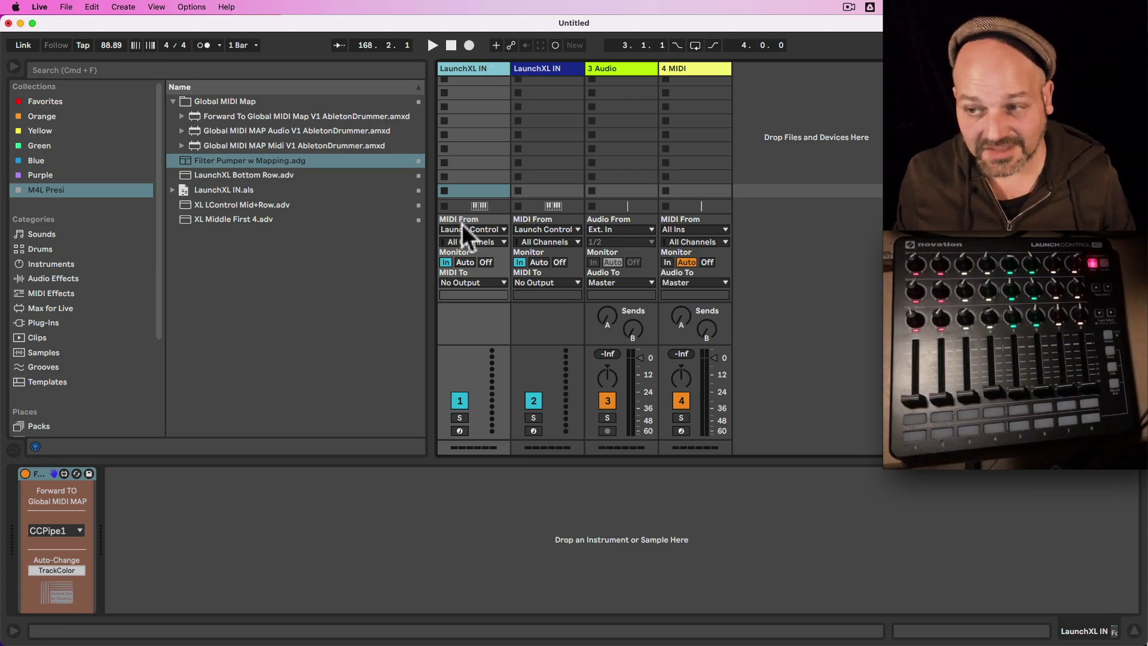
{"action": "left_click", "coordinate": [619, 71]}
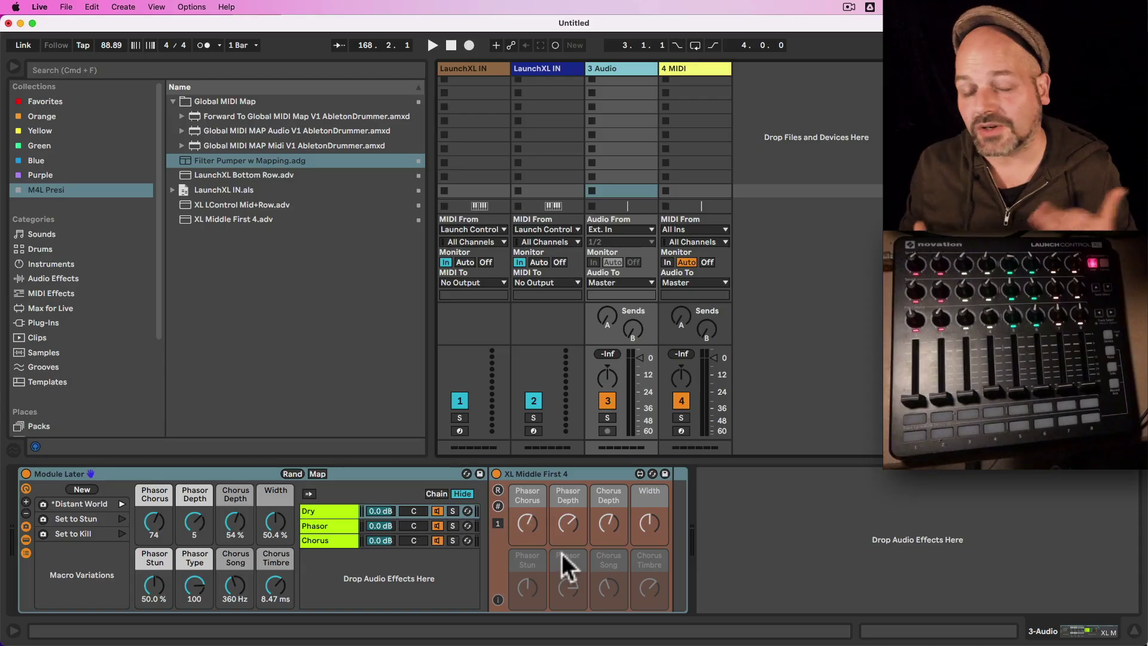
Select the pipe number of the XL Middle First 4 device on 3 Audio for MIDI mapping and leave mapping mode without assigning a control
{"action": "key", "text": "super+m"}
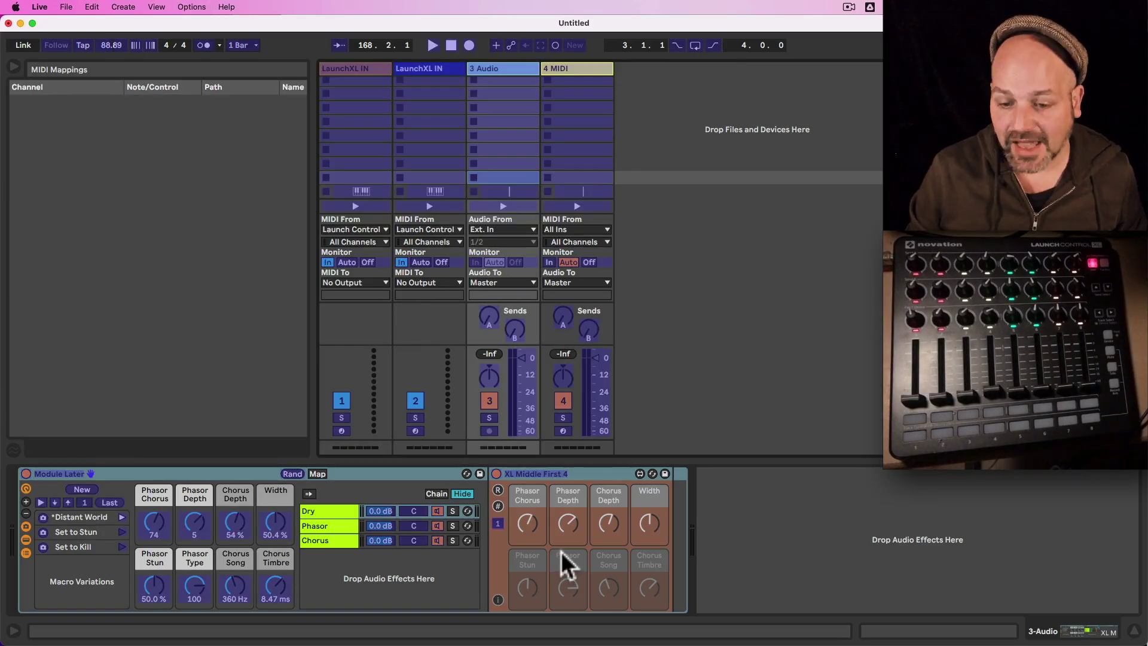
{"action": "key", "text": "super+m"}
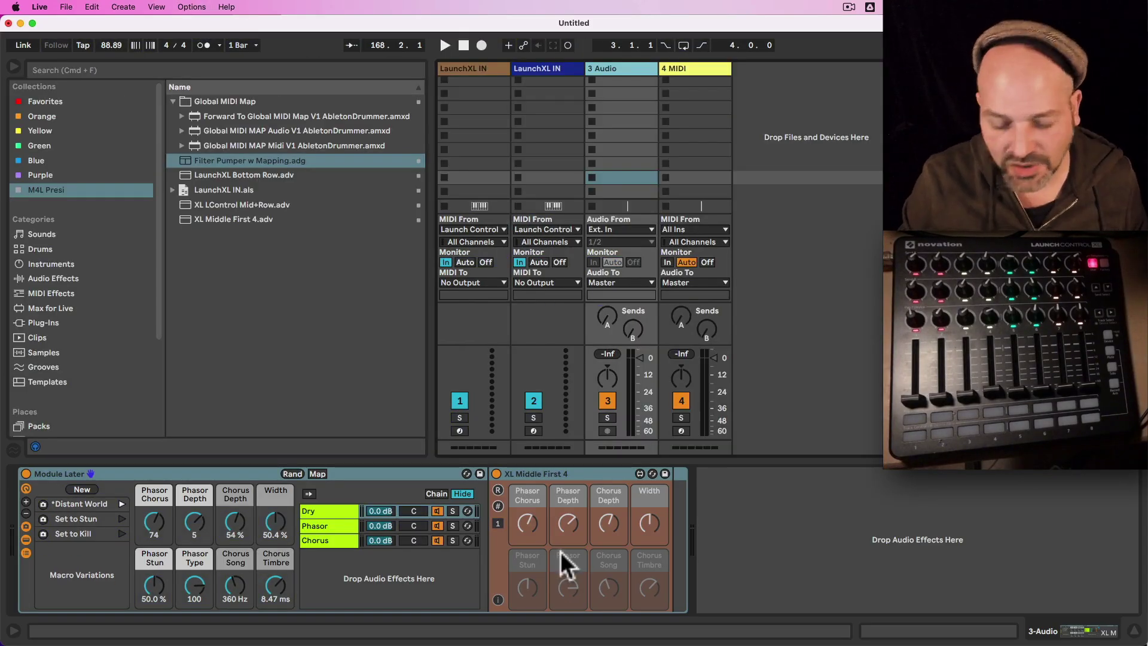
{"action": "key", "text": "super+m"}
{"action": "left_click", "coordinate": [498, 525]}
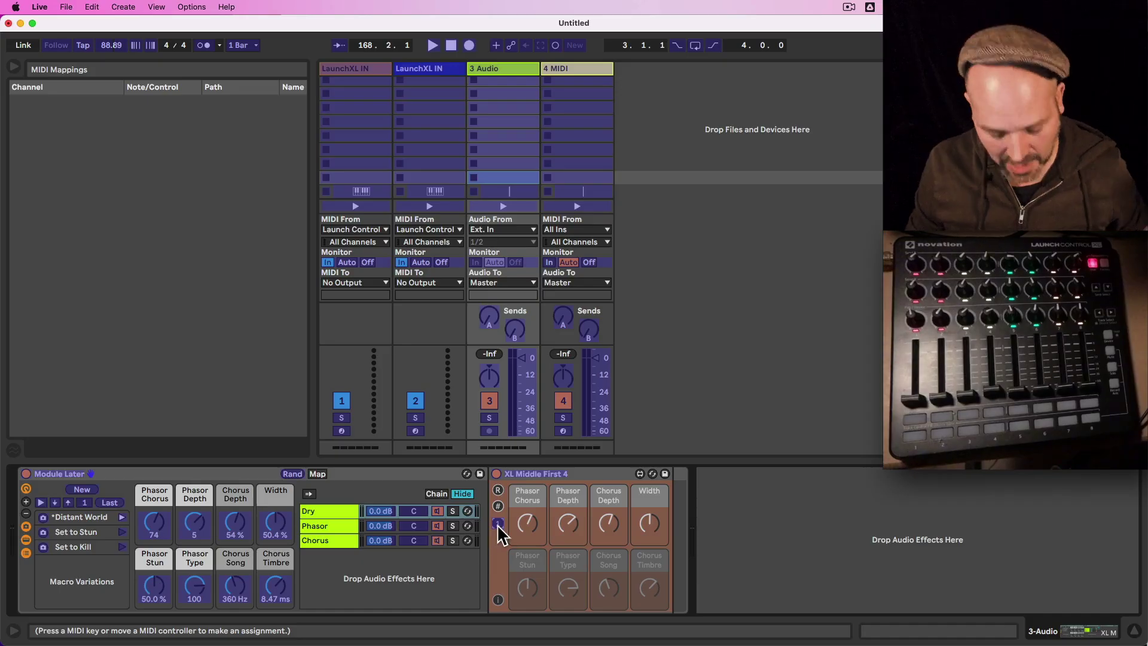
{"action": "key", "text": "super+m"}
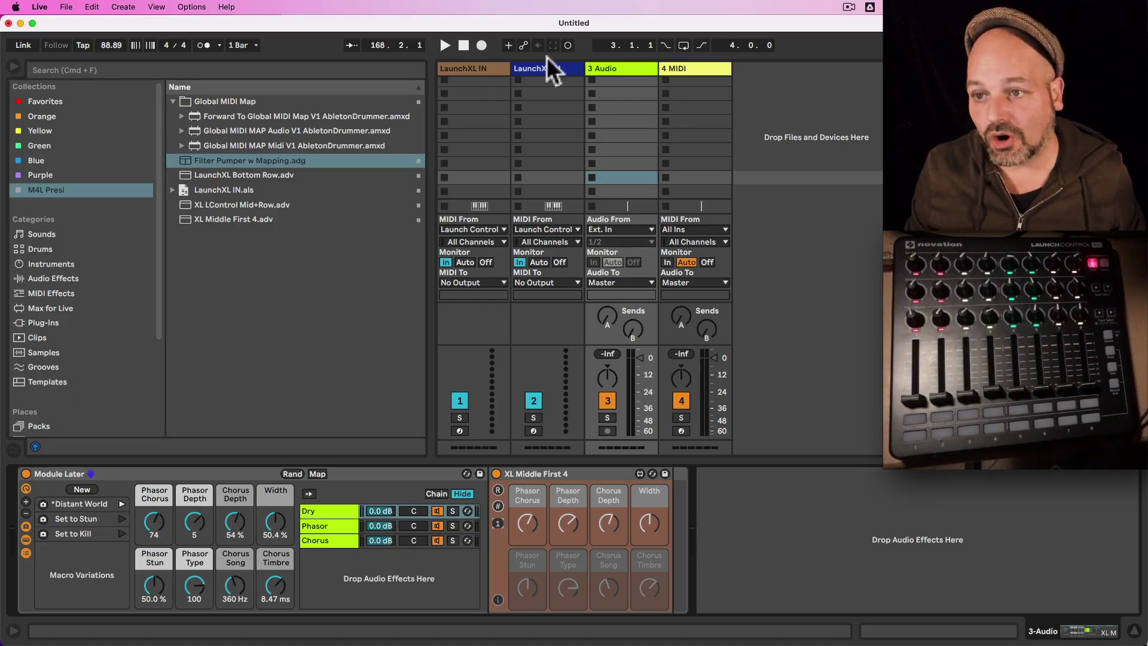
Try CCPipe10 in the first LaunchXL IN track's Forward TO Global MIDI MAP device and return it to CCPipe1
{"action": "left_click", "coordinate": [491, 69]}
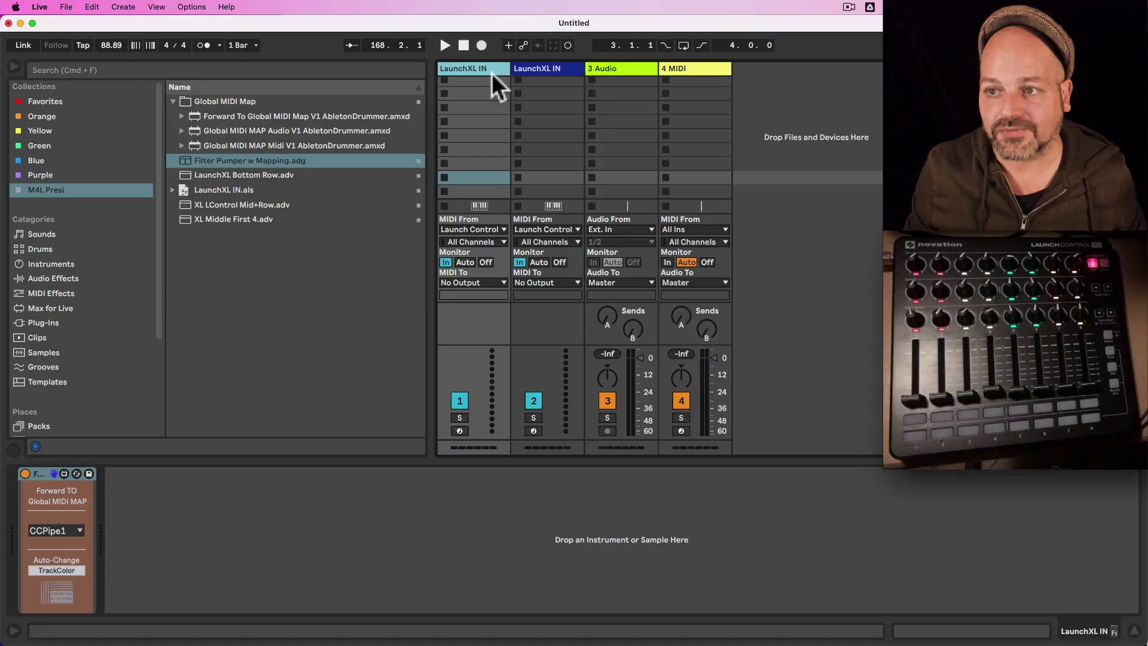
{"action": "left_click", "coordinate": [73, 532]}
{"action": "left_click", "coordinate": [65, 517]}
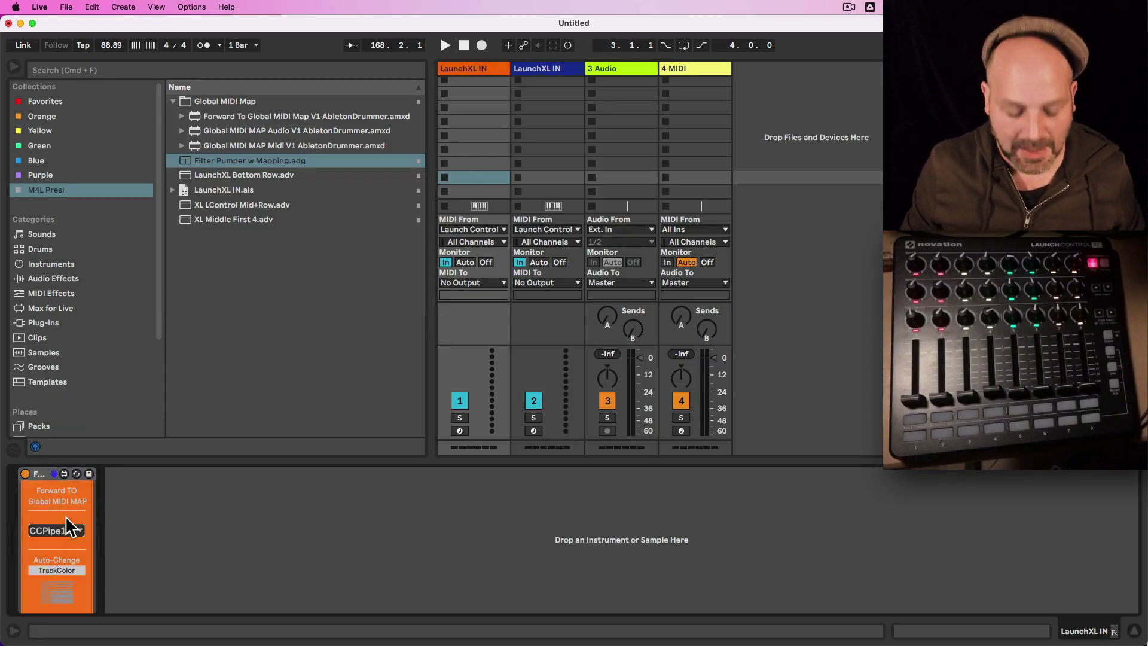
{"action": "key", "text": "super+m"}
{"action": "key", "text": "super+m"}
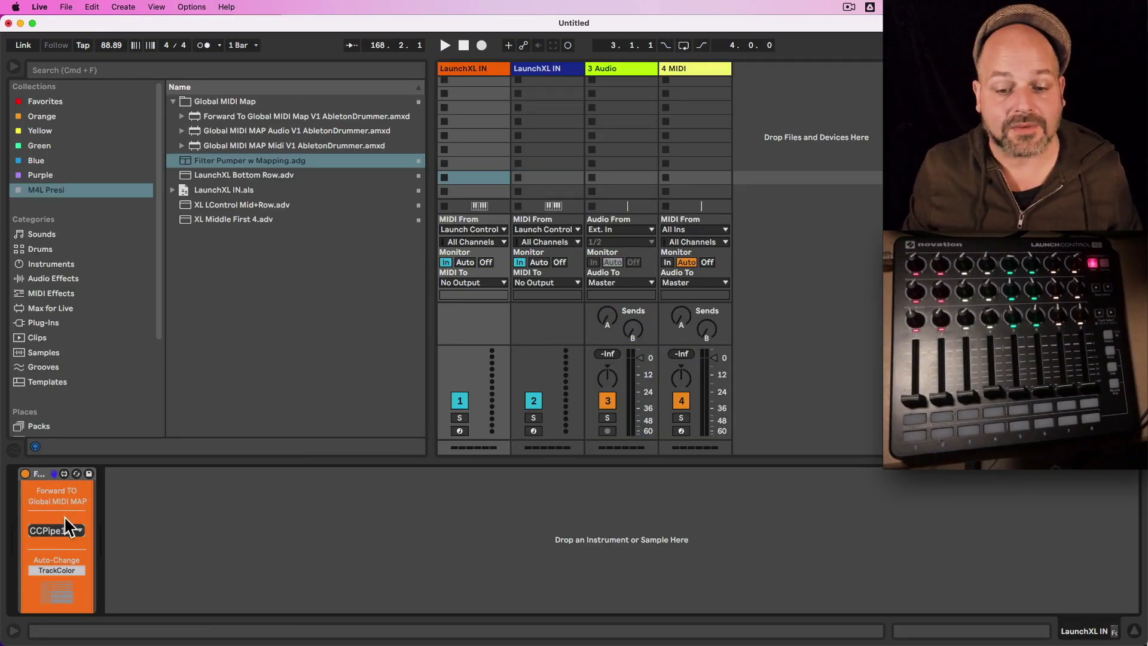
{"action": "left_click", "coordinate": [73, 526]}
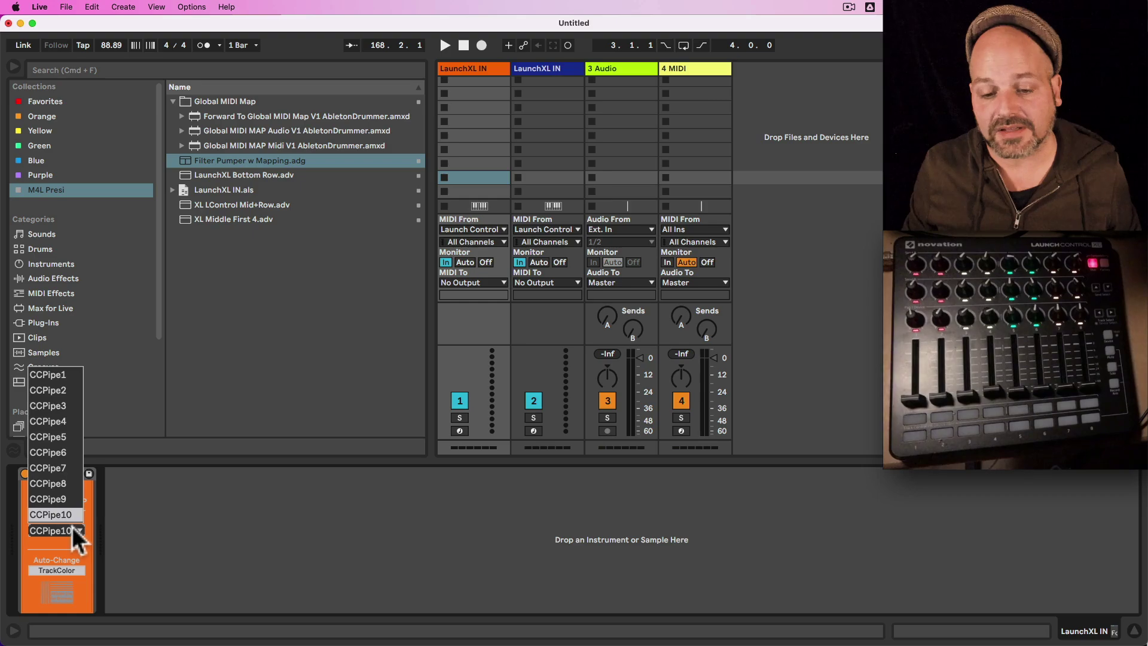
{"action": "left_click", "coordinate": [58, 377]}
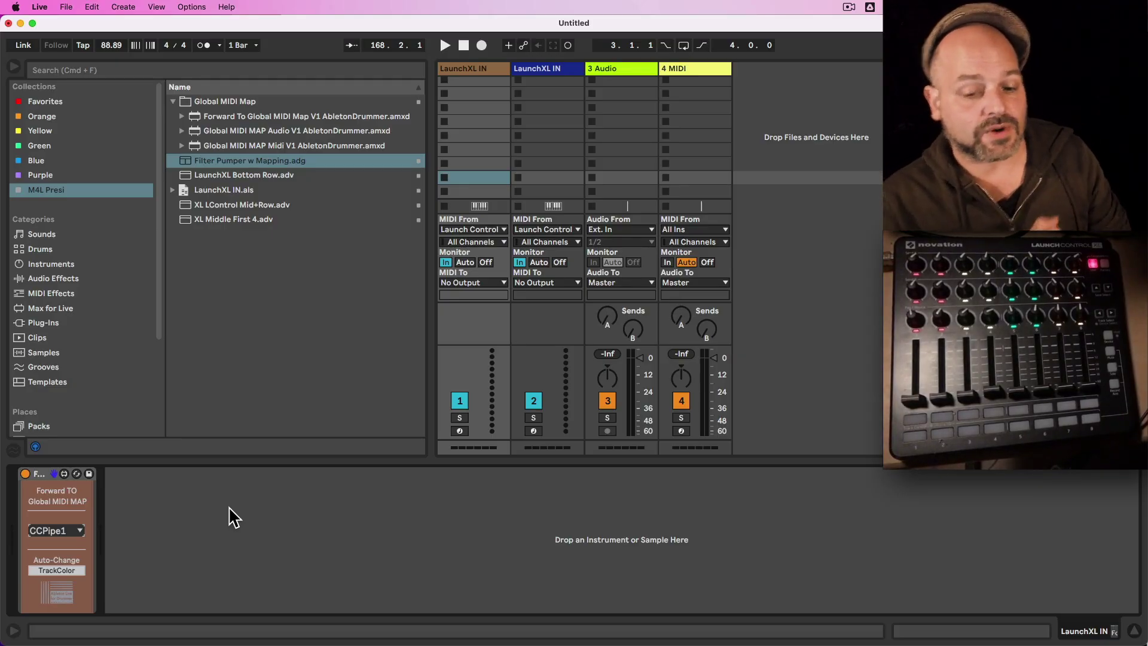
{"action": "left_click", "coordinate": [78, 530]}
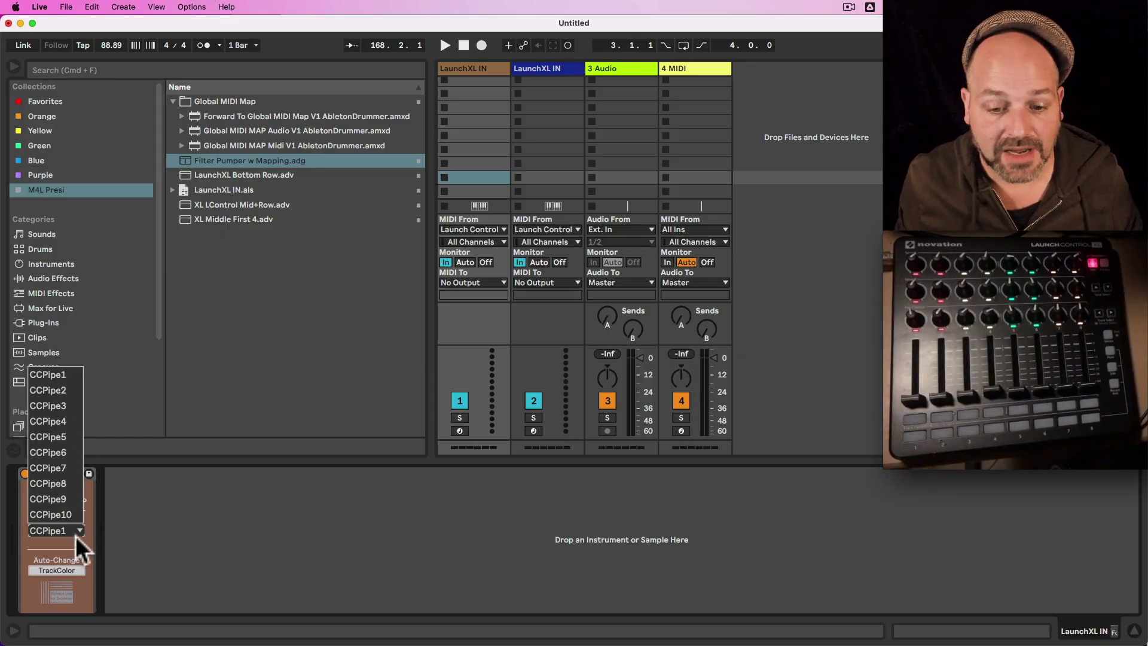
{"action": "left_click", "coordinate": [74, 533]}
Delete the second LaunchXL IN track, which forwards to CCPipe2, and select the remaining LaunchXL IN track
{"action": "left_click", "coordinate": [615, 67]}
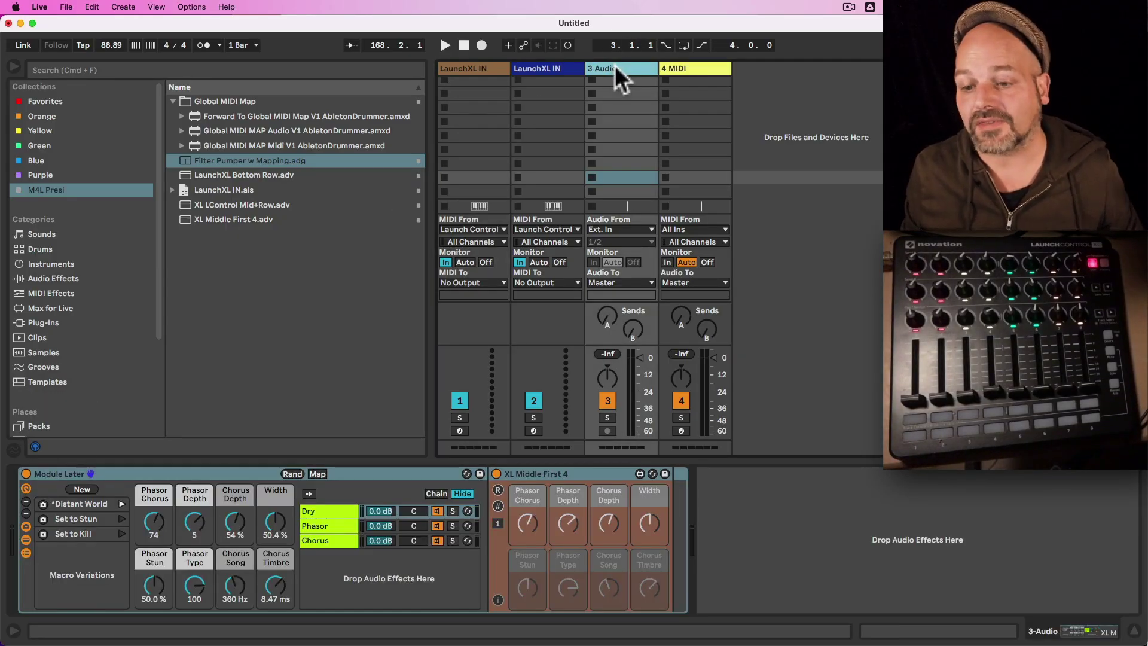
{"action": "left_click", "coordinate": [546, 70]}
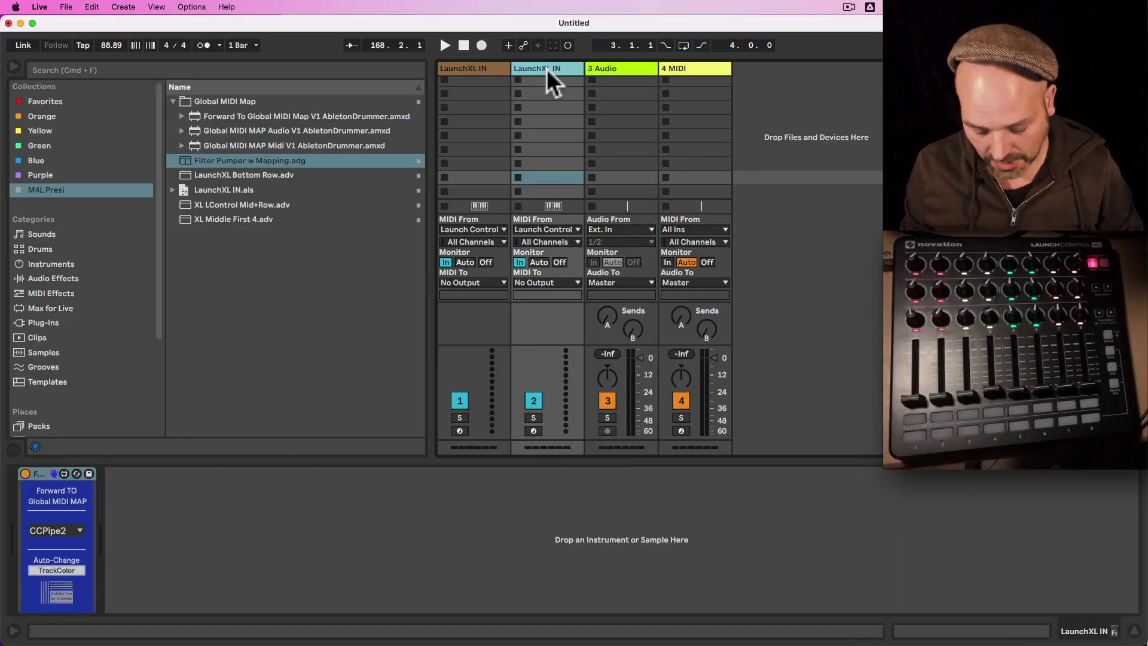
{"action": "key", "text": "Delete"}
{"action": "left_click", "coordinate": [483, 72]}
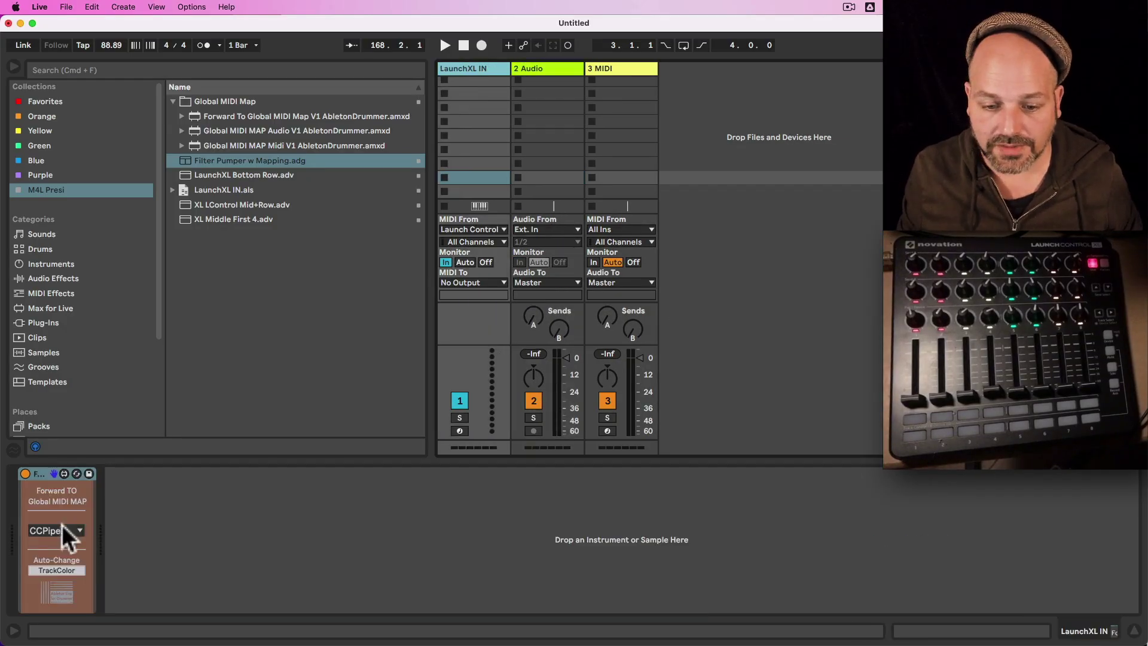
Set the remaining LaunchXL IN track's Forward TO Global MIDI MAP device to CCPipe2 and show the Filter Pumper rack on 3 MIDI
{"action": "left_click", "coordinate": [538, 70]}
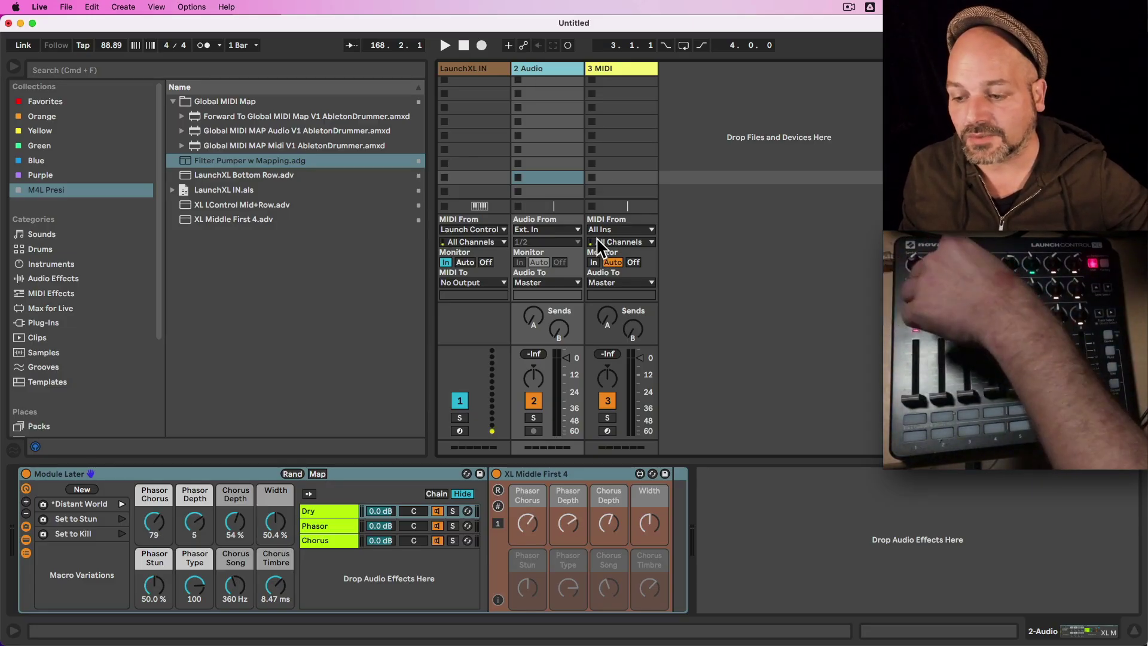
{"action": "left_click", "coordinate": [494, 68]}
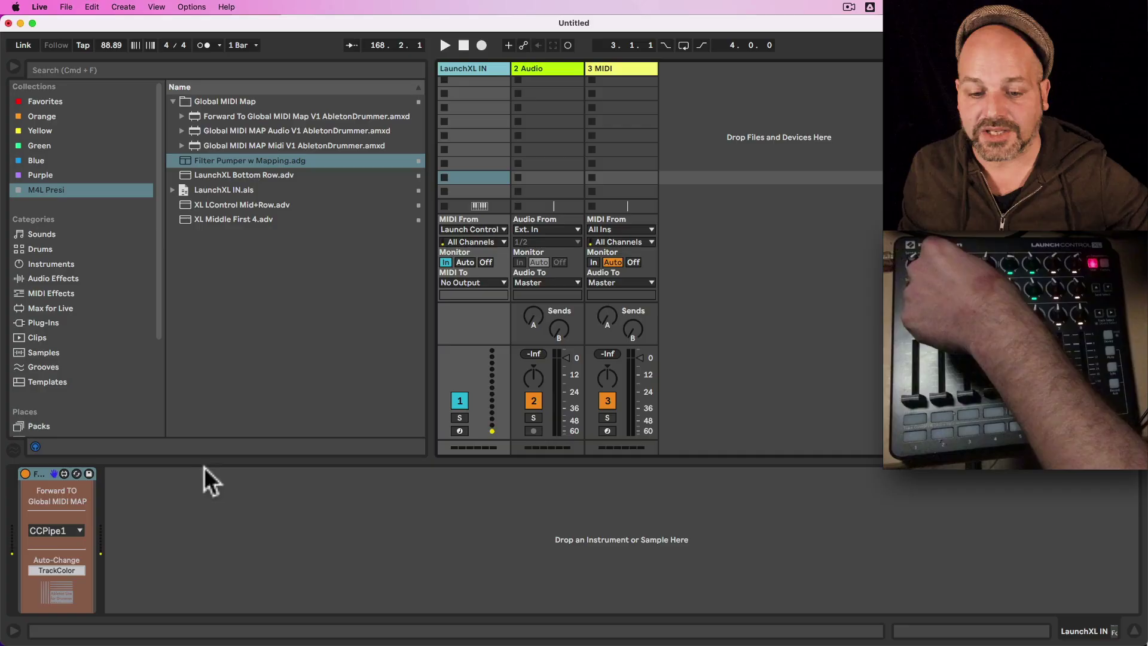
{"action": "left_click", "coordinate": [73, 528]}
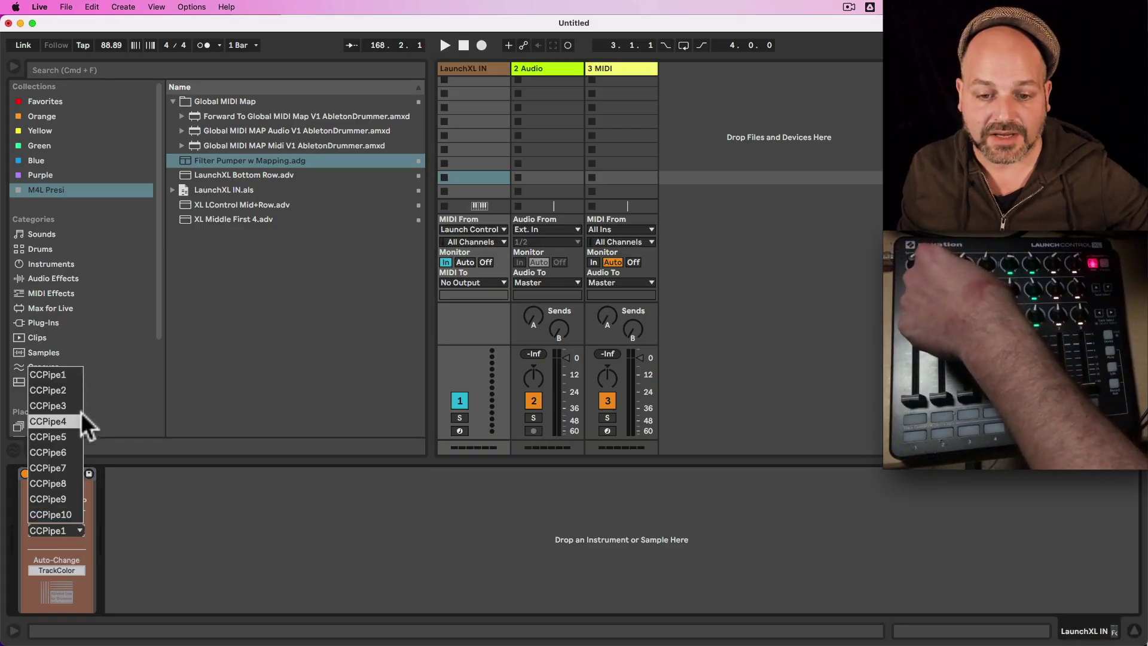
{"action": "left_click", "coordinate": [73, 390]}
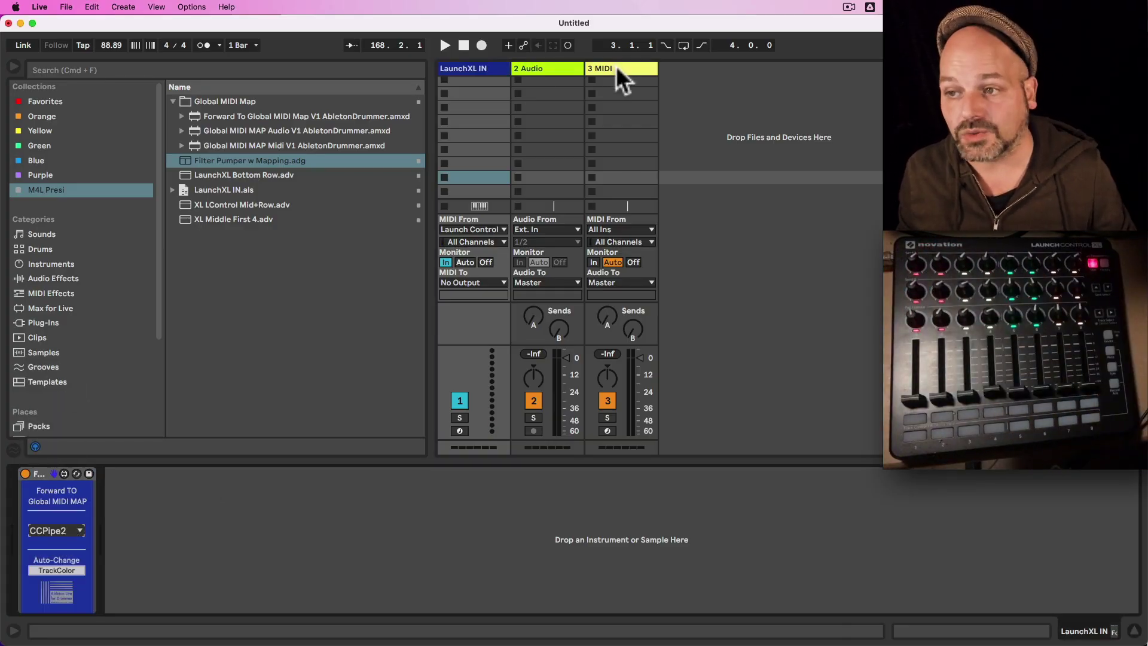
{"action": "left_click", "coordinate": [616, 66]}
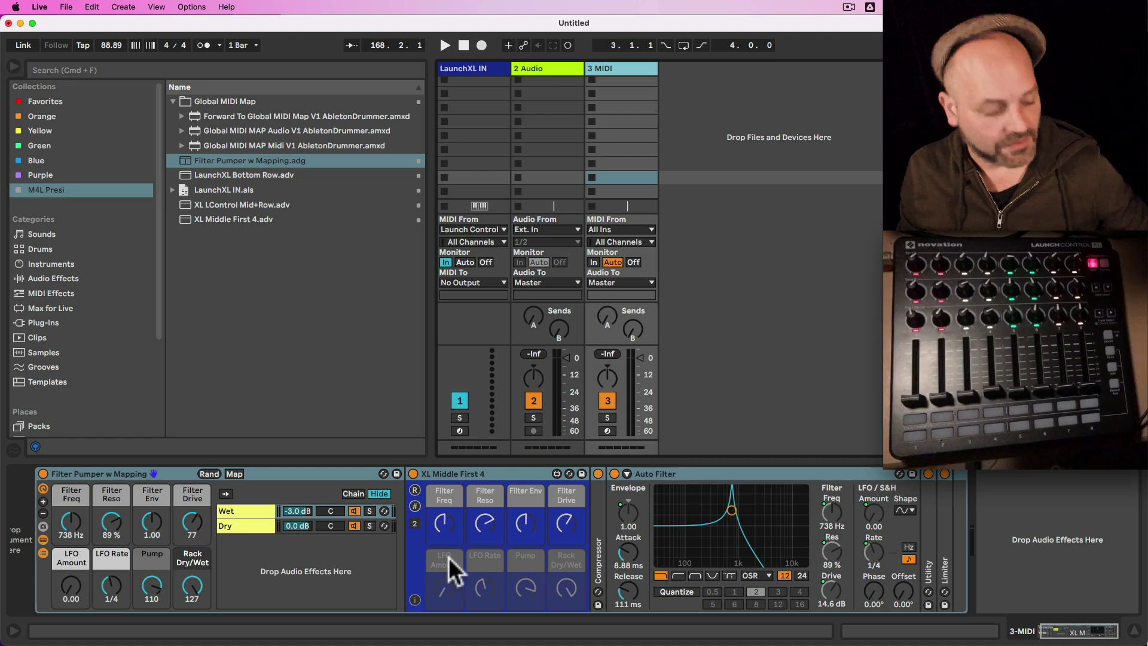
Expand the Module Later rack on the 2 Audio track to 12 macros and check its macro mappings
{"action": "left_click", "coordinate": [552, 70]}
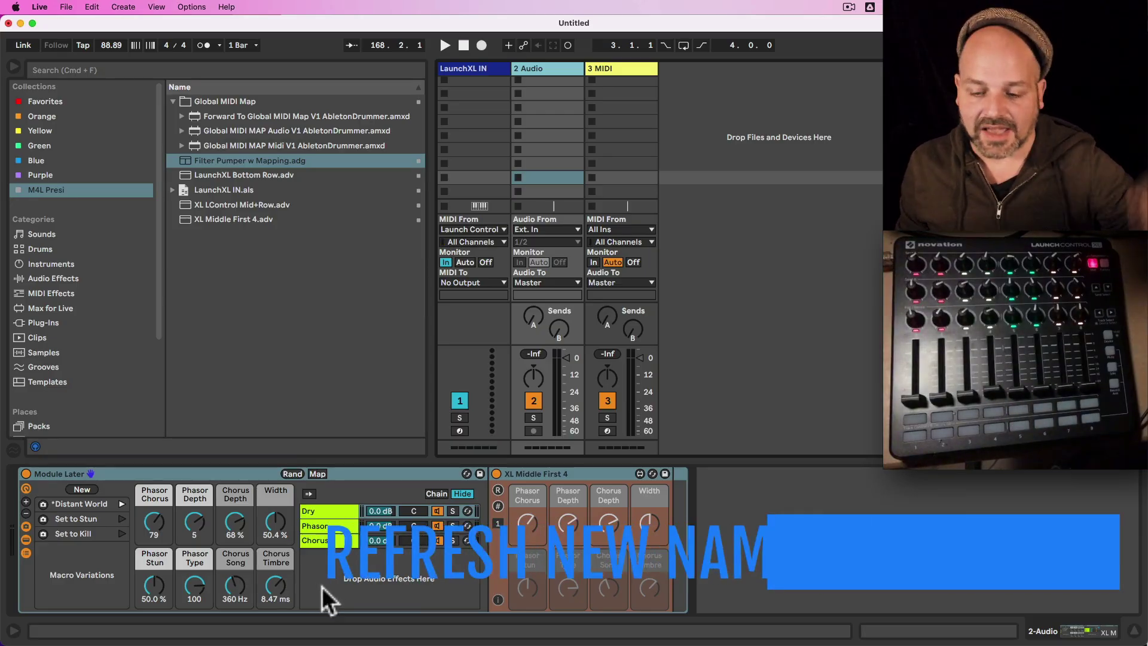
{"action": "left_click", "coordinate": [26, 502]}
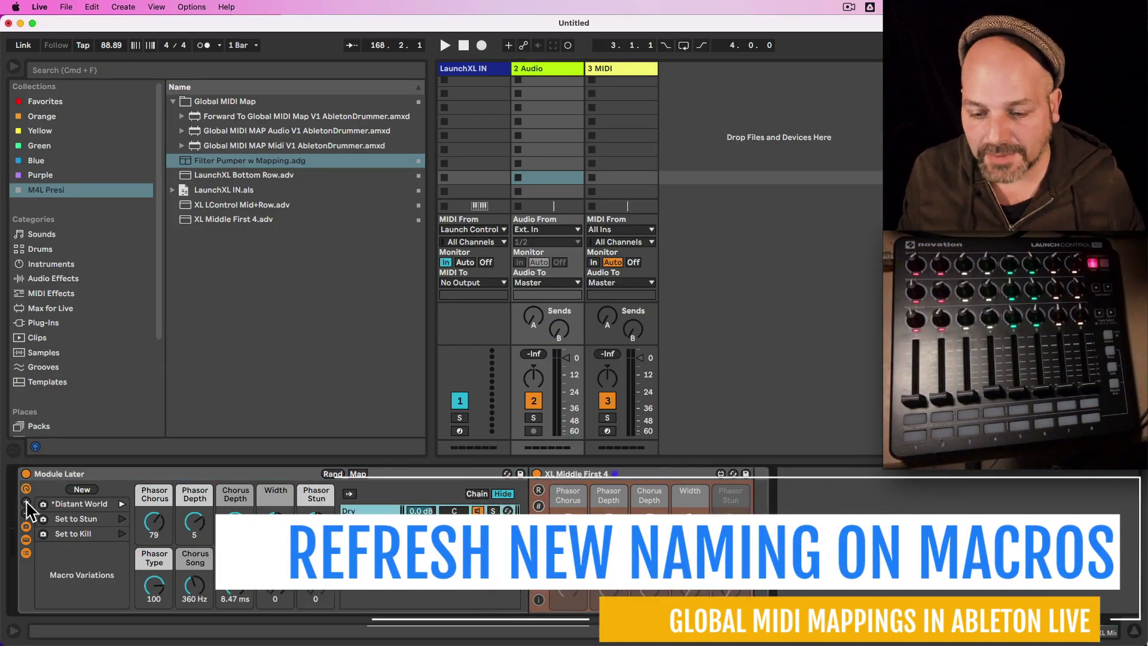
{"action": "left_click", "coordinate": [27, 502]}
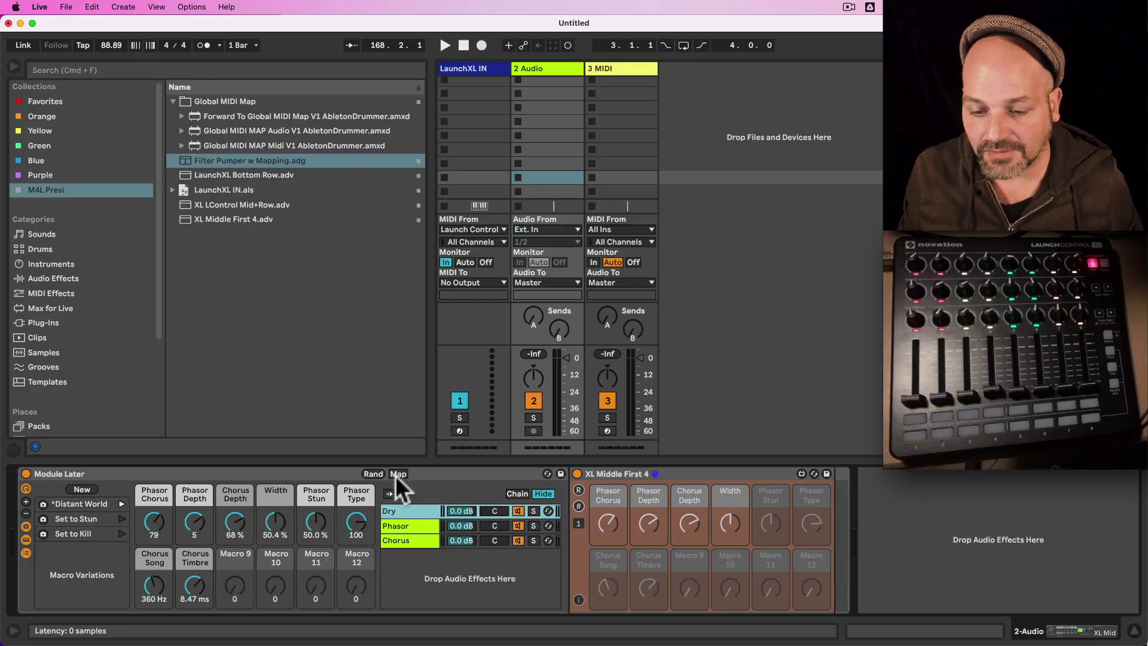
{"action": "left_click", "coordinate": [398, 476]}
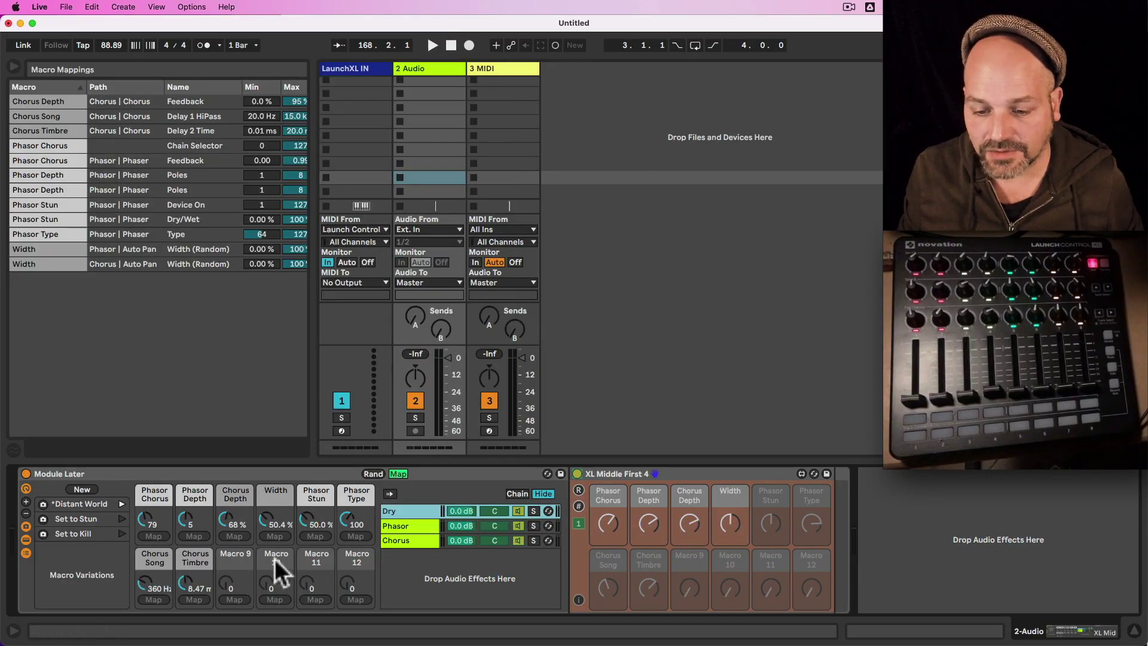
{"action": "left_click", "coordinate": [396, 476]}
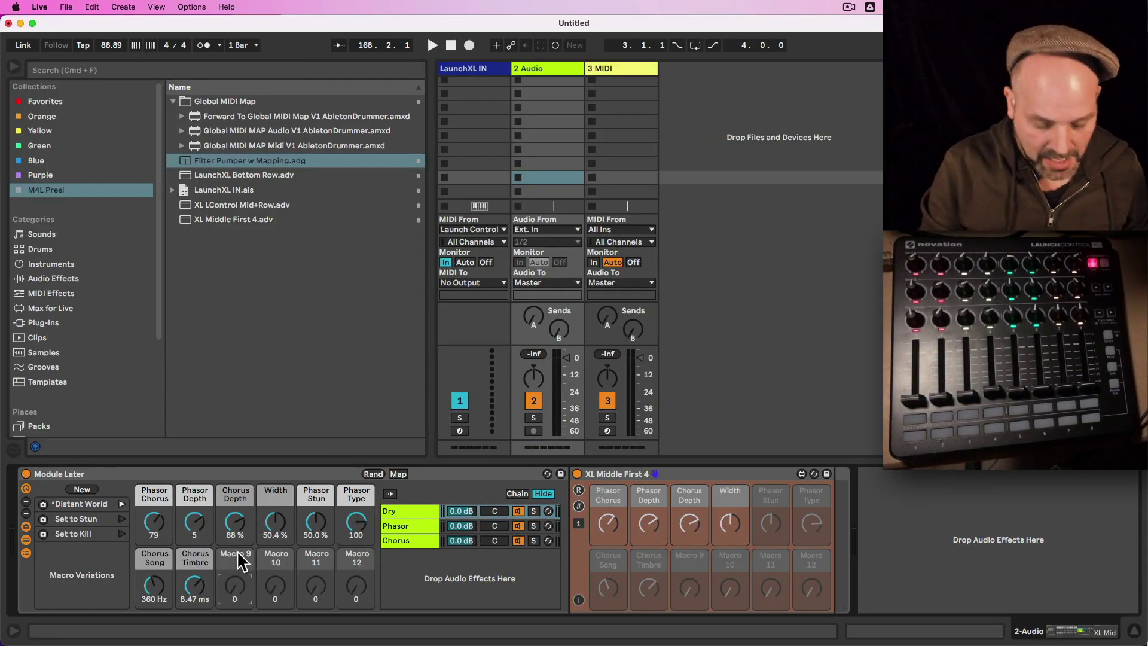
Rename Macro 9 of the Module Later rack to Change and enable its CC input in the XL Middle First 4 device
{"action": "key", "text": "super+r"}
{"action": "type", "text": "Change"}
{"action": "key", "text": "Return"}
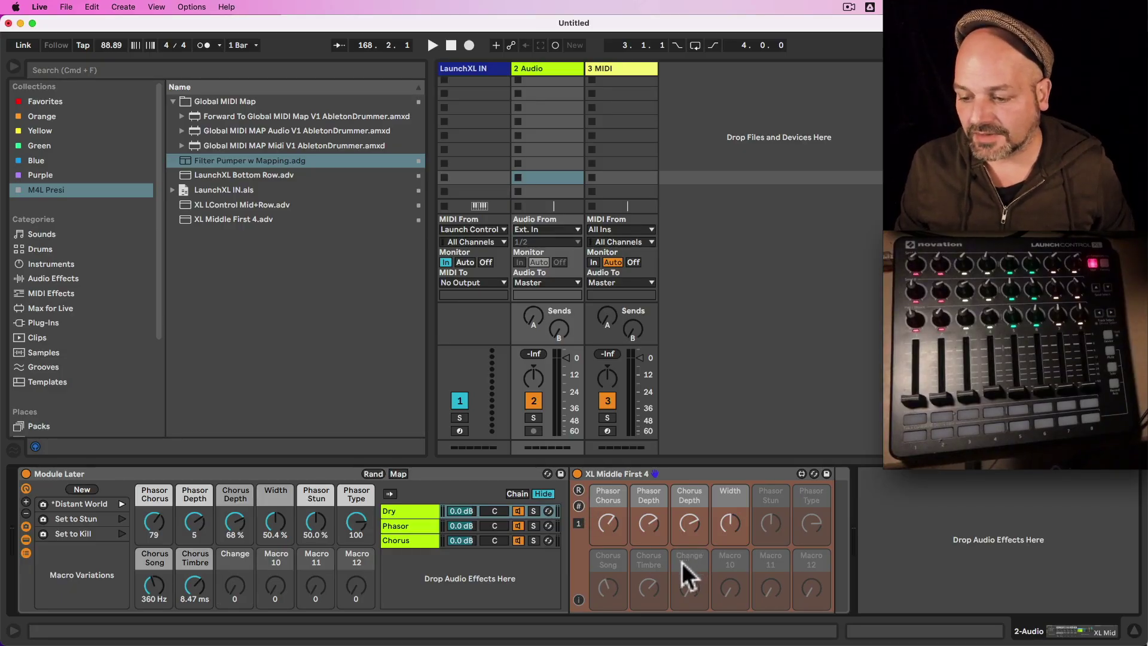
{"action": "left_click", "coordinate": [579, 507]}
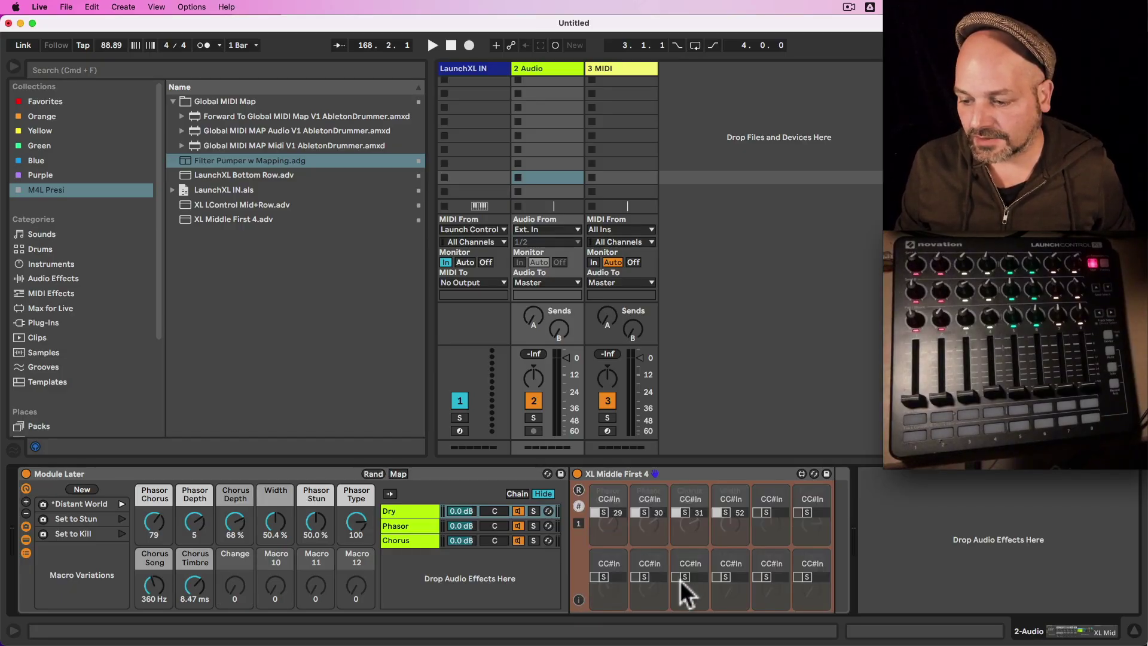
{"action": "left_click", "coordinate": [579, 506]}
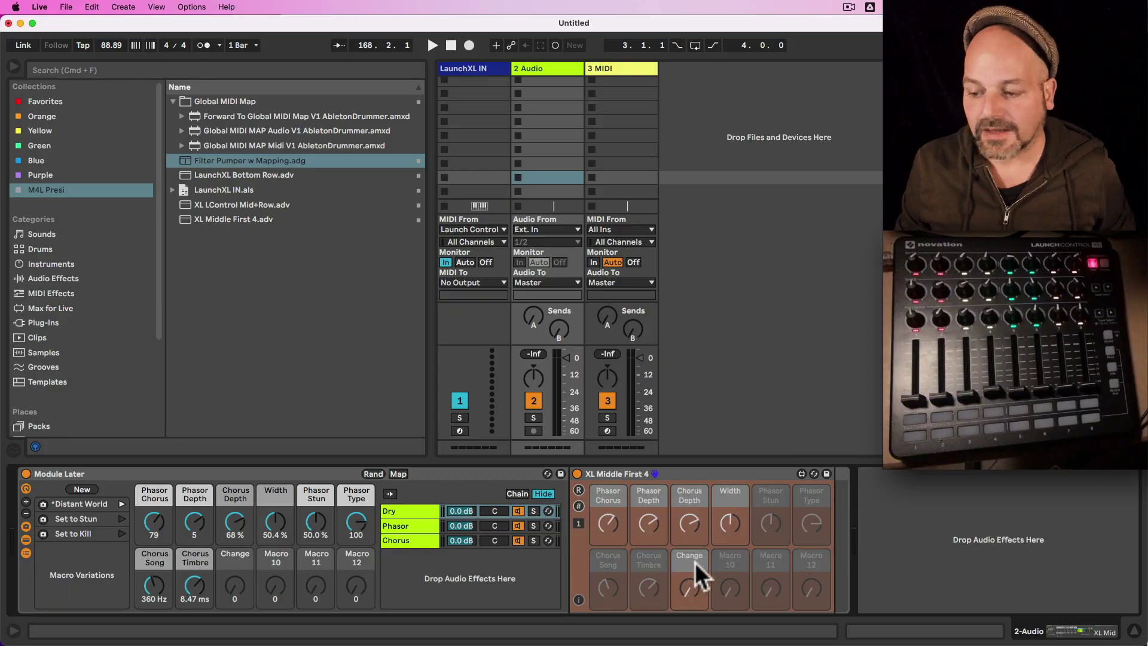